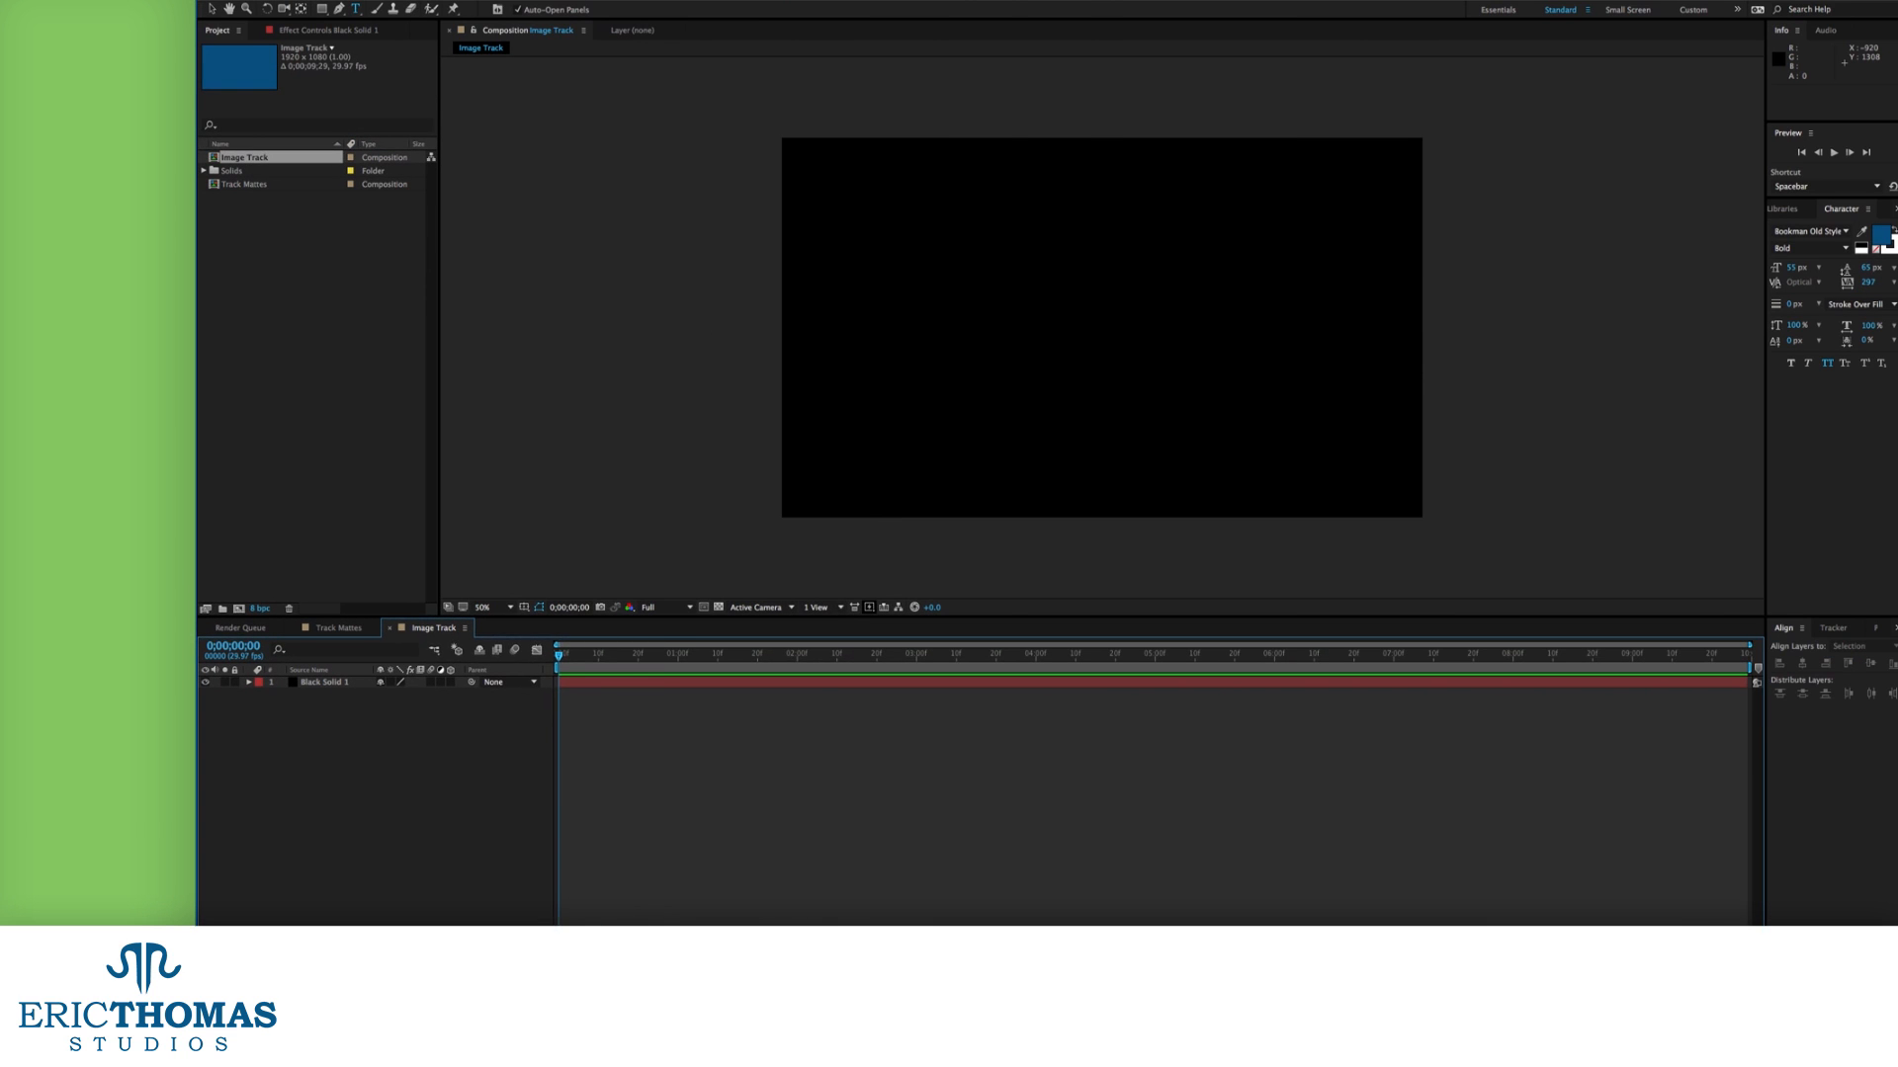
# Display the timeline's blending mode and track matte columns and paste a second copy of the black solid layer.
pyautogui.press('F4')
pyautogui.press('super+v')
# Switch to Finder and import the image _MG_4182.jpg into the After Effects project.
pyautogui.click(457, 949)
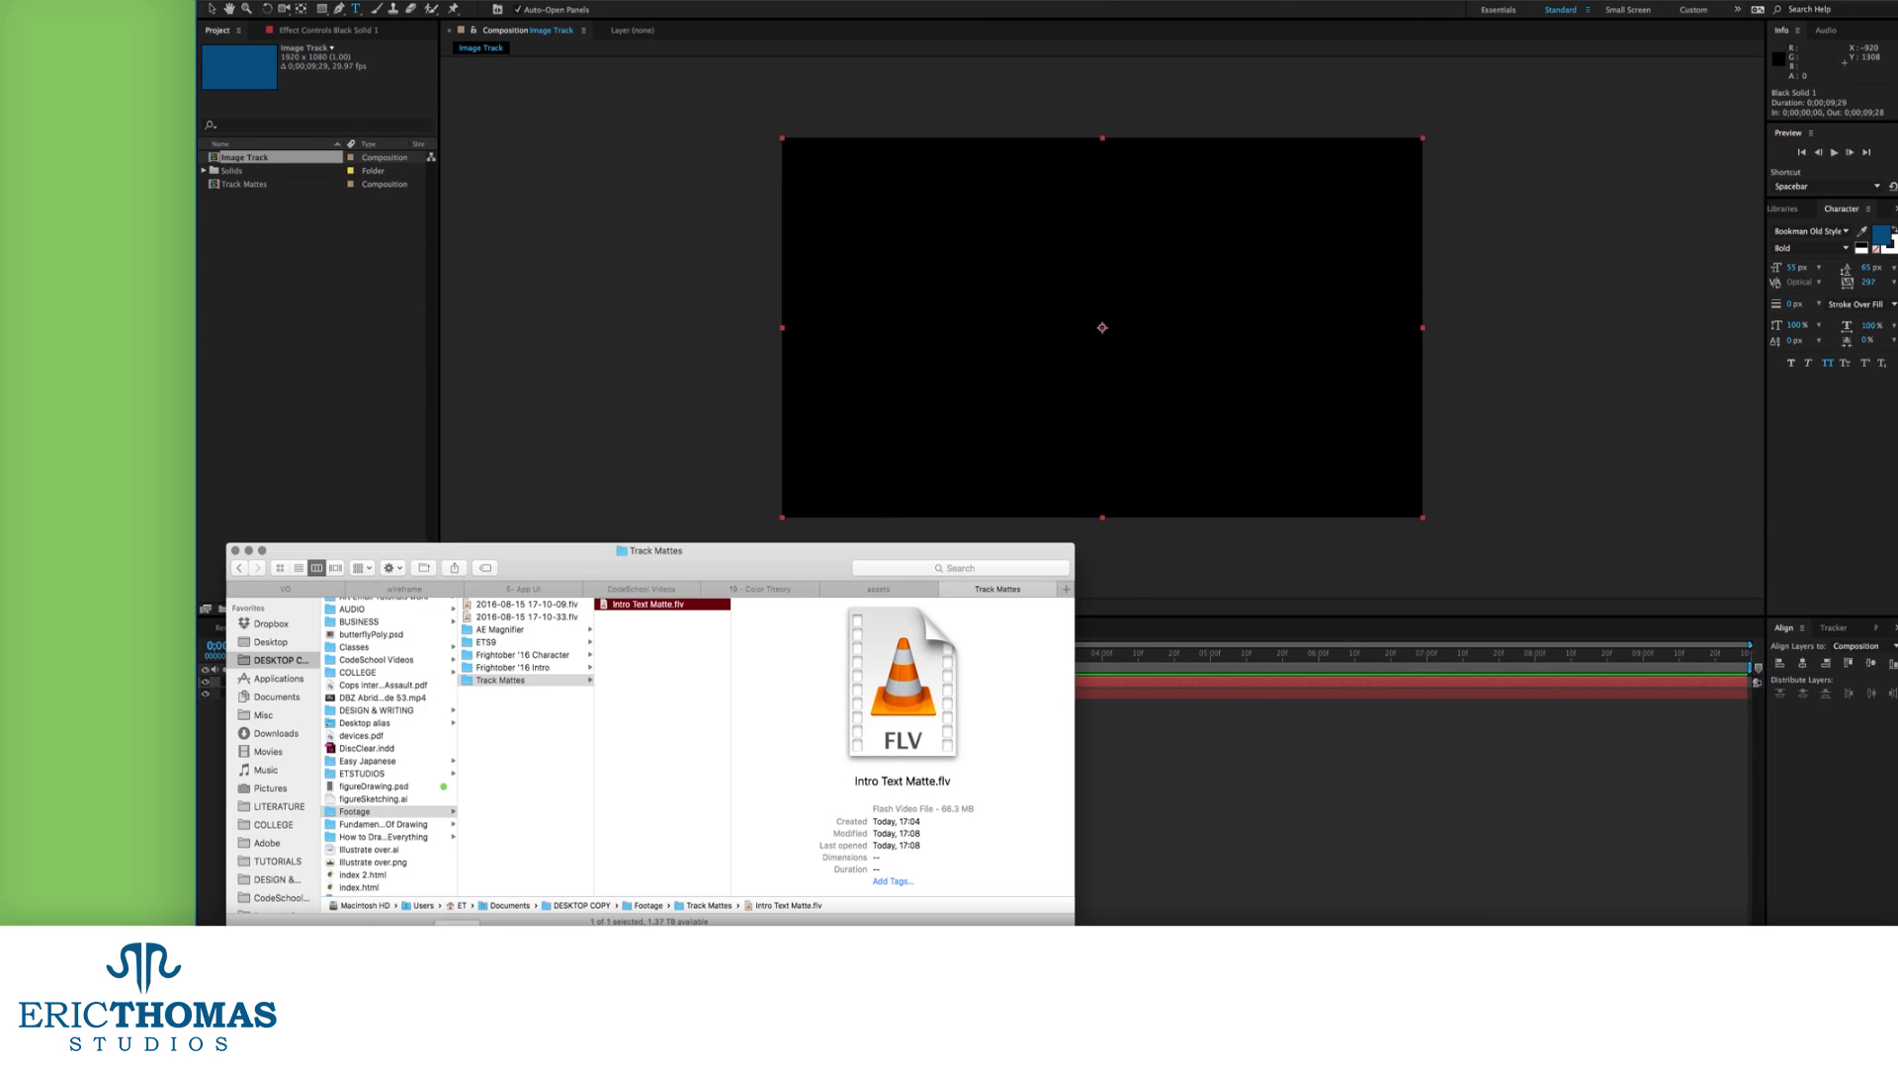
pyautogui.click(887, 590)
pyautogui.moveTo(918, 601); pyautogui.dragTo(318, 339)
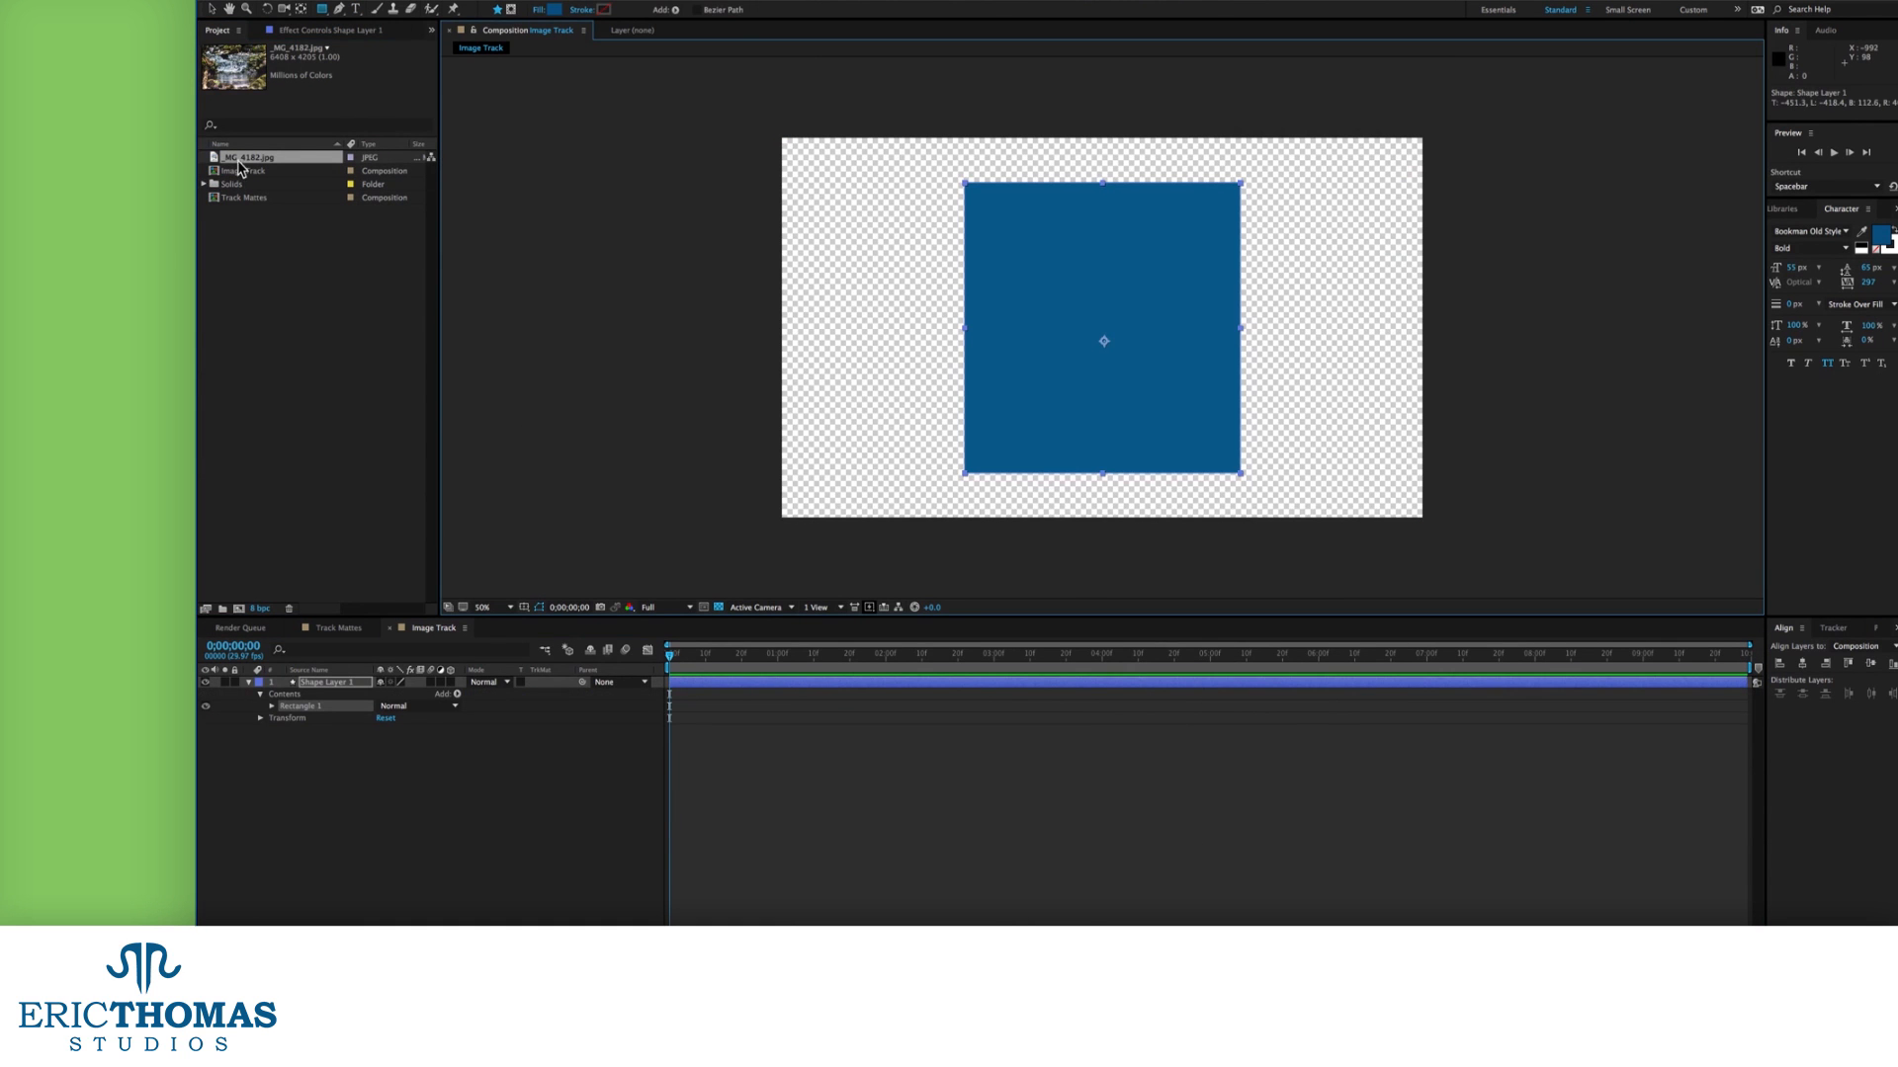
# Place _MG_4182.jpg beneath the shape layer in the Image Track composition and set its scale to 31%.
pyautogui.moveTo(242, 158); pyautogui.dragTo(341, 826)
pyautogui.press('s')
pyautogui.moveTo(425, 741); pyautogui.dragTo(475, 741)
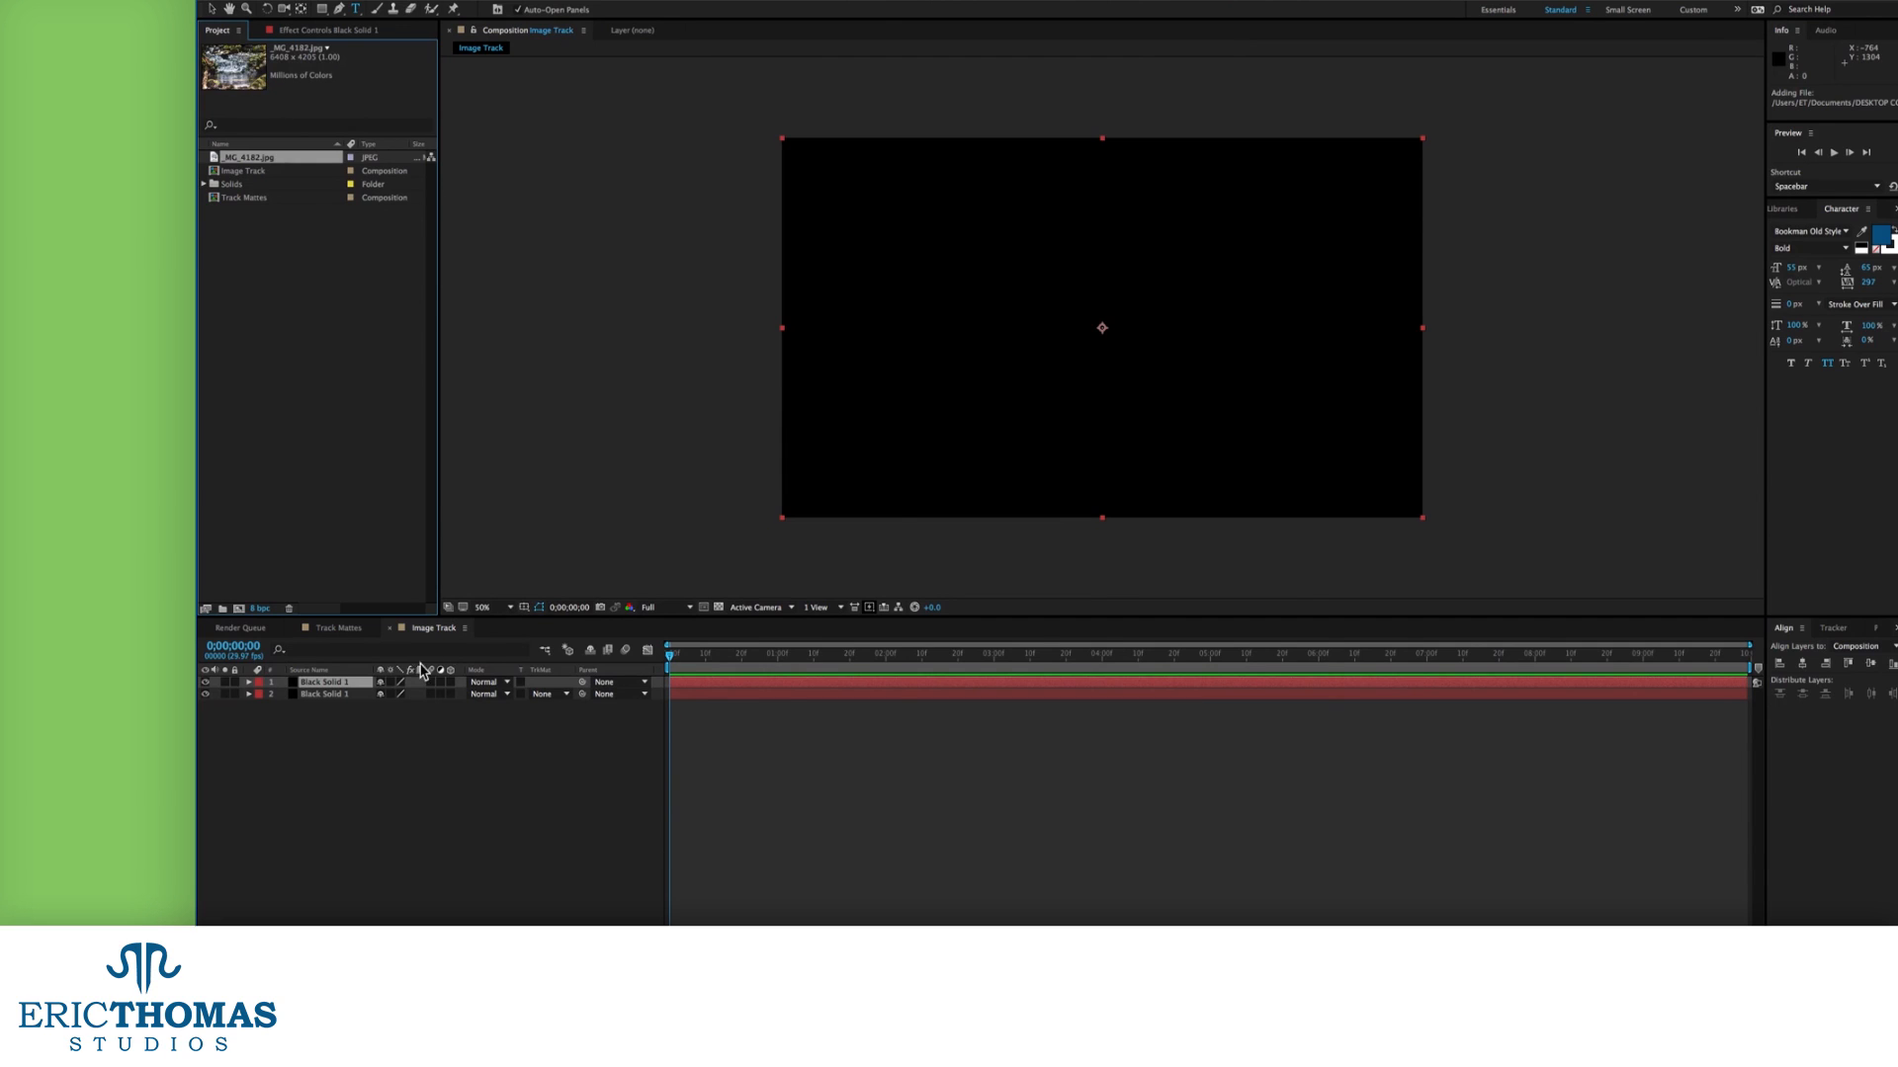
# Delete both black solid layers from the Image Track composition.
pyautogui.keyDown('shift'); pyautogui.click(328, 695); pyautogui.keyUp('shift')
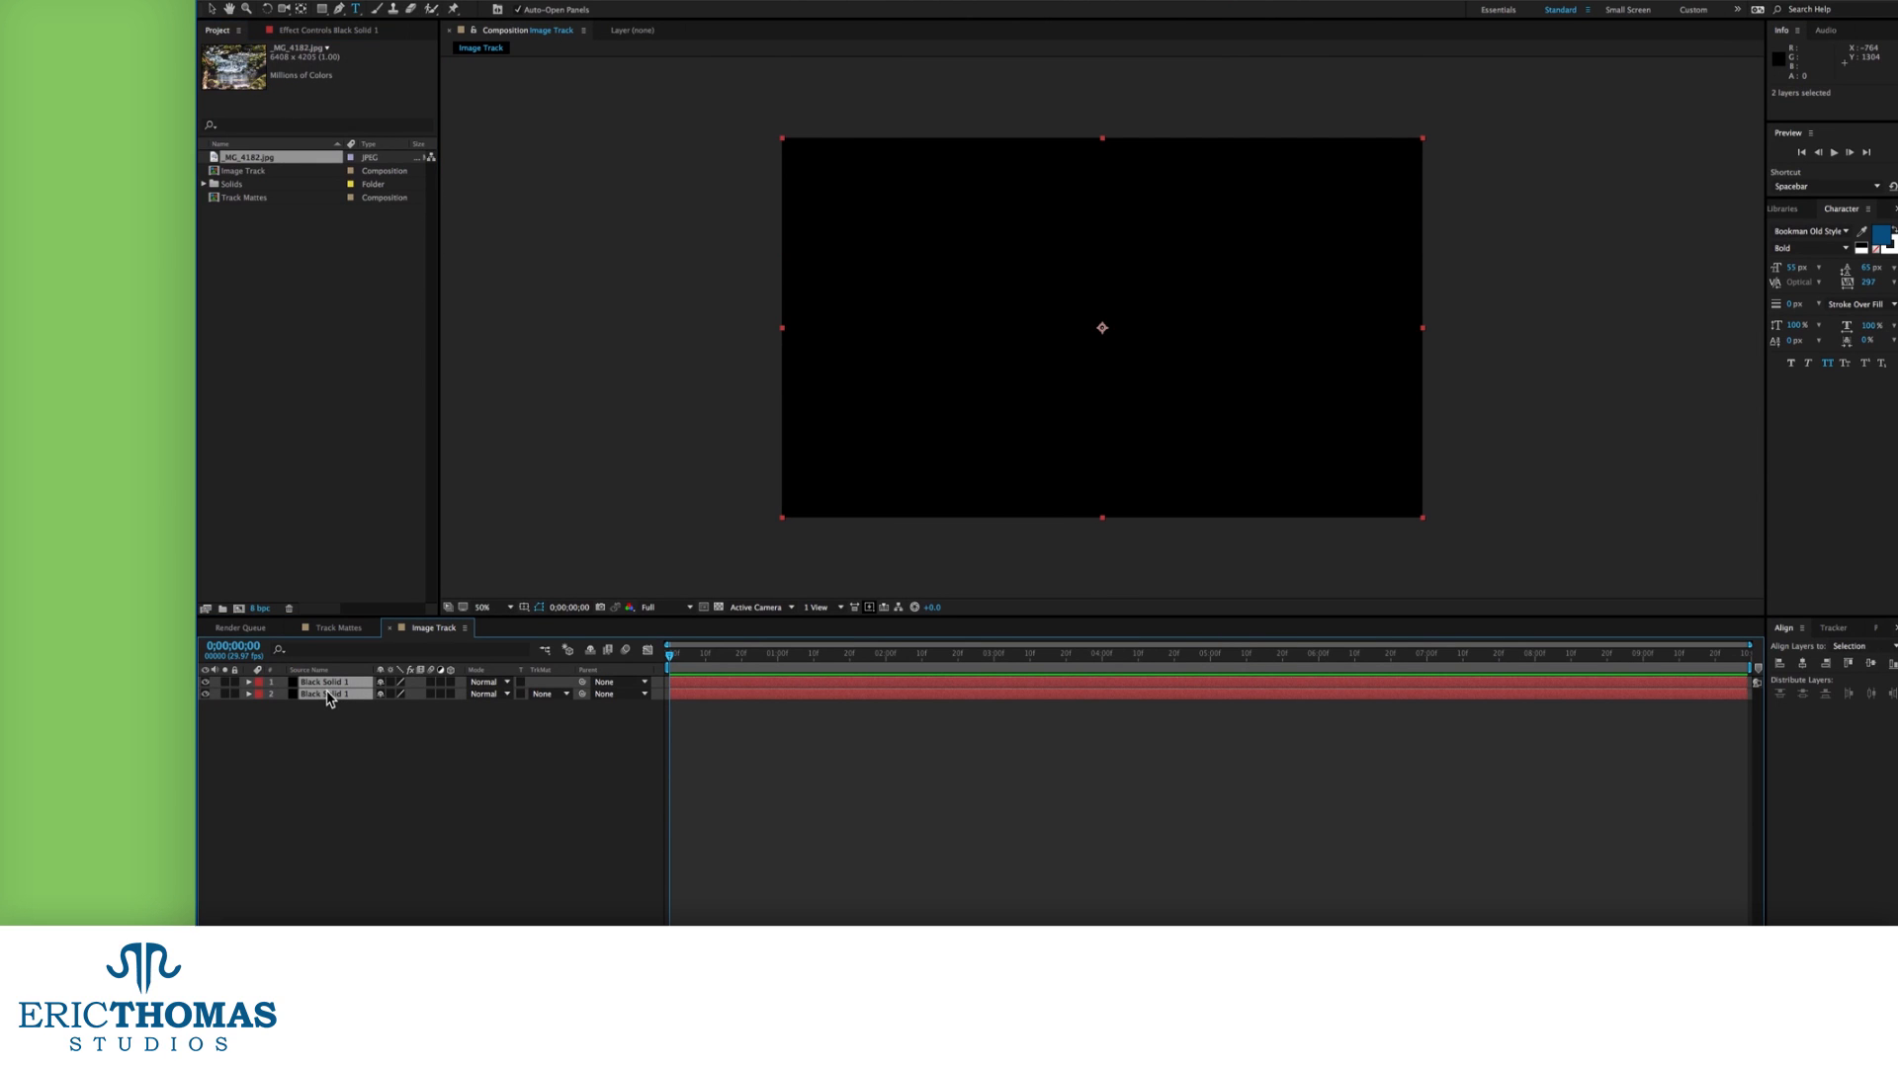
pyautogui.press('Delete')
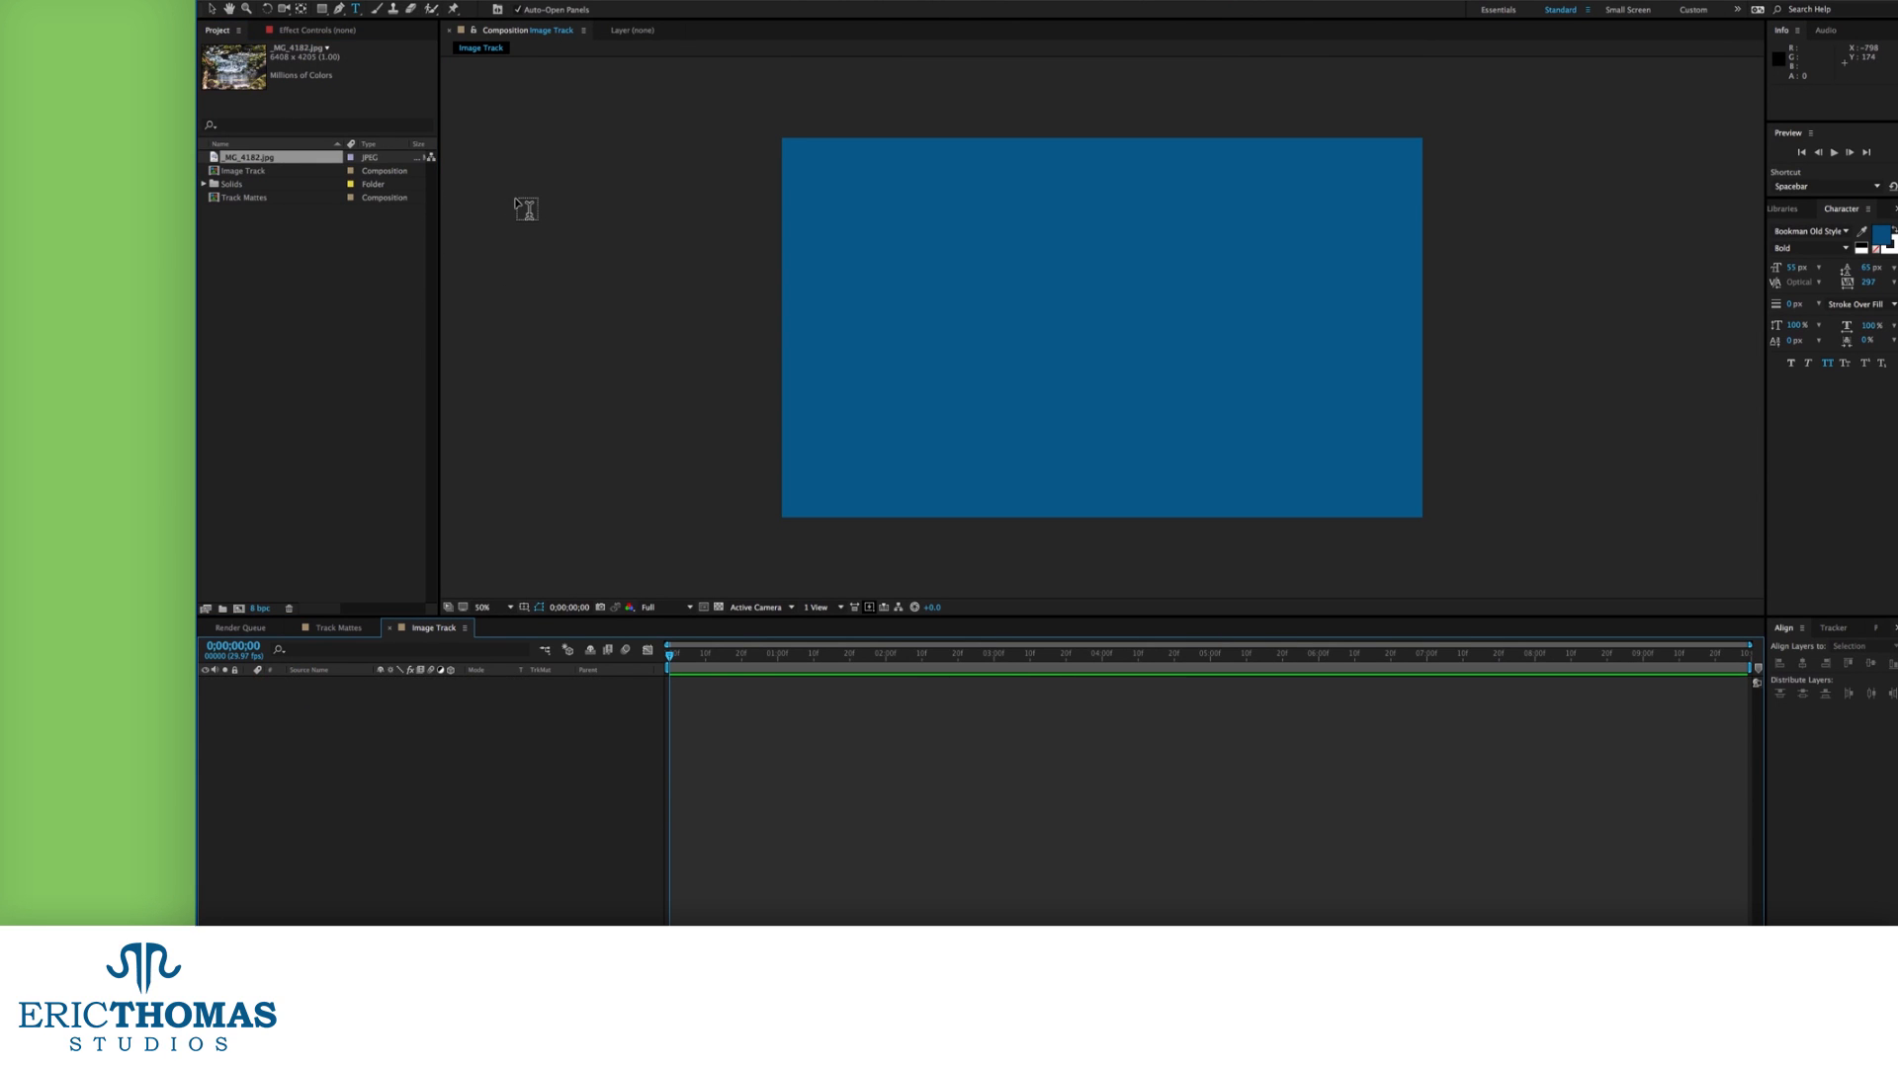
# Draw a blue rectangle shape with the Rectangle tool and move it near the middle of the composition.
pyautogui.click(324, 10)
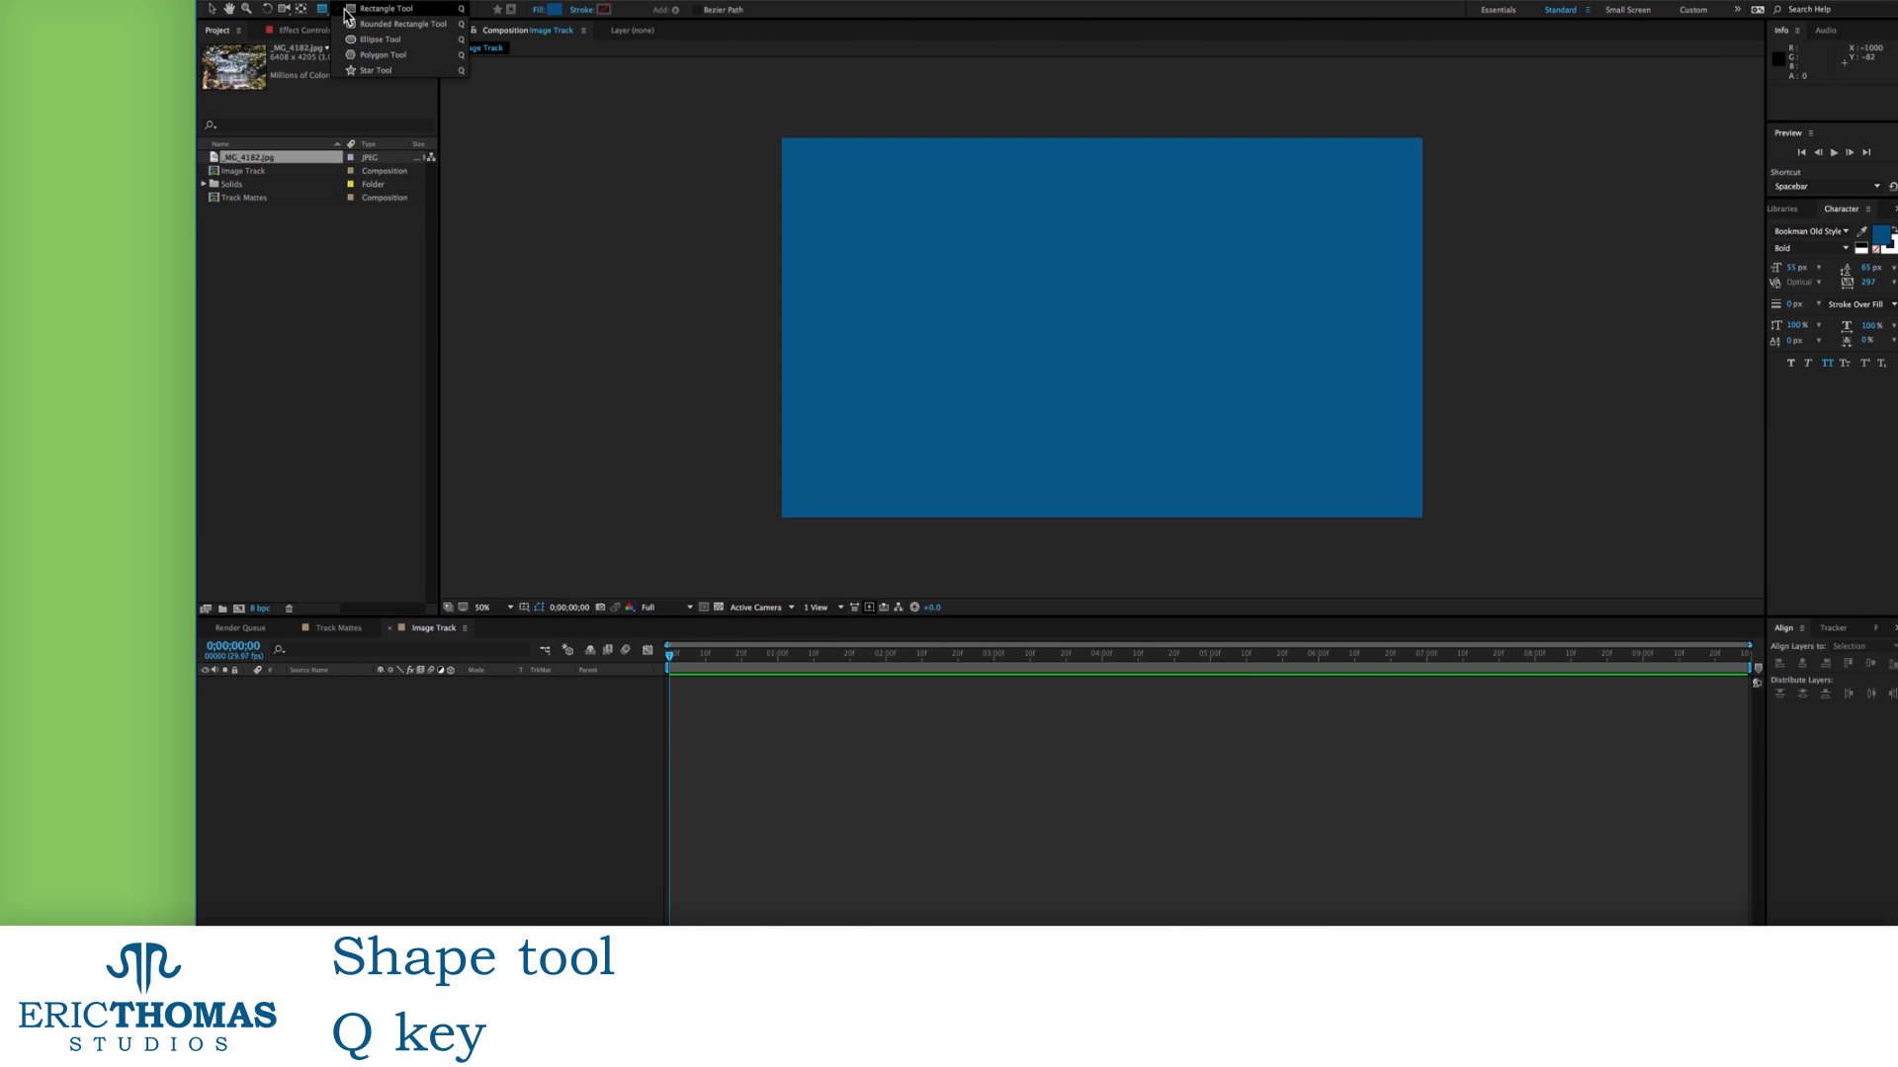
pyautogui.click(376, 10)
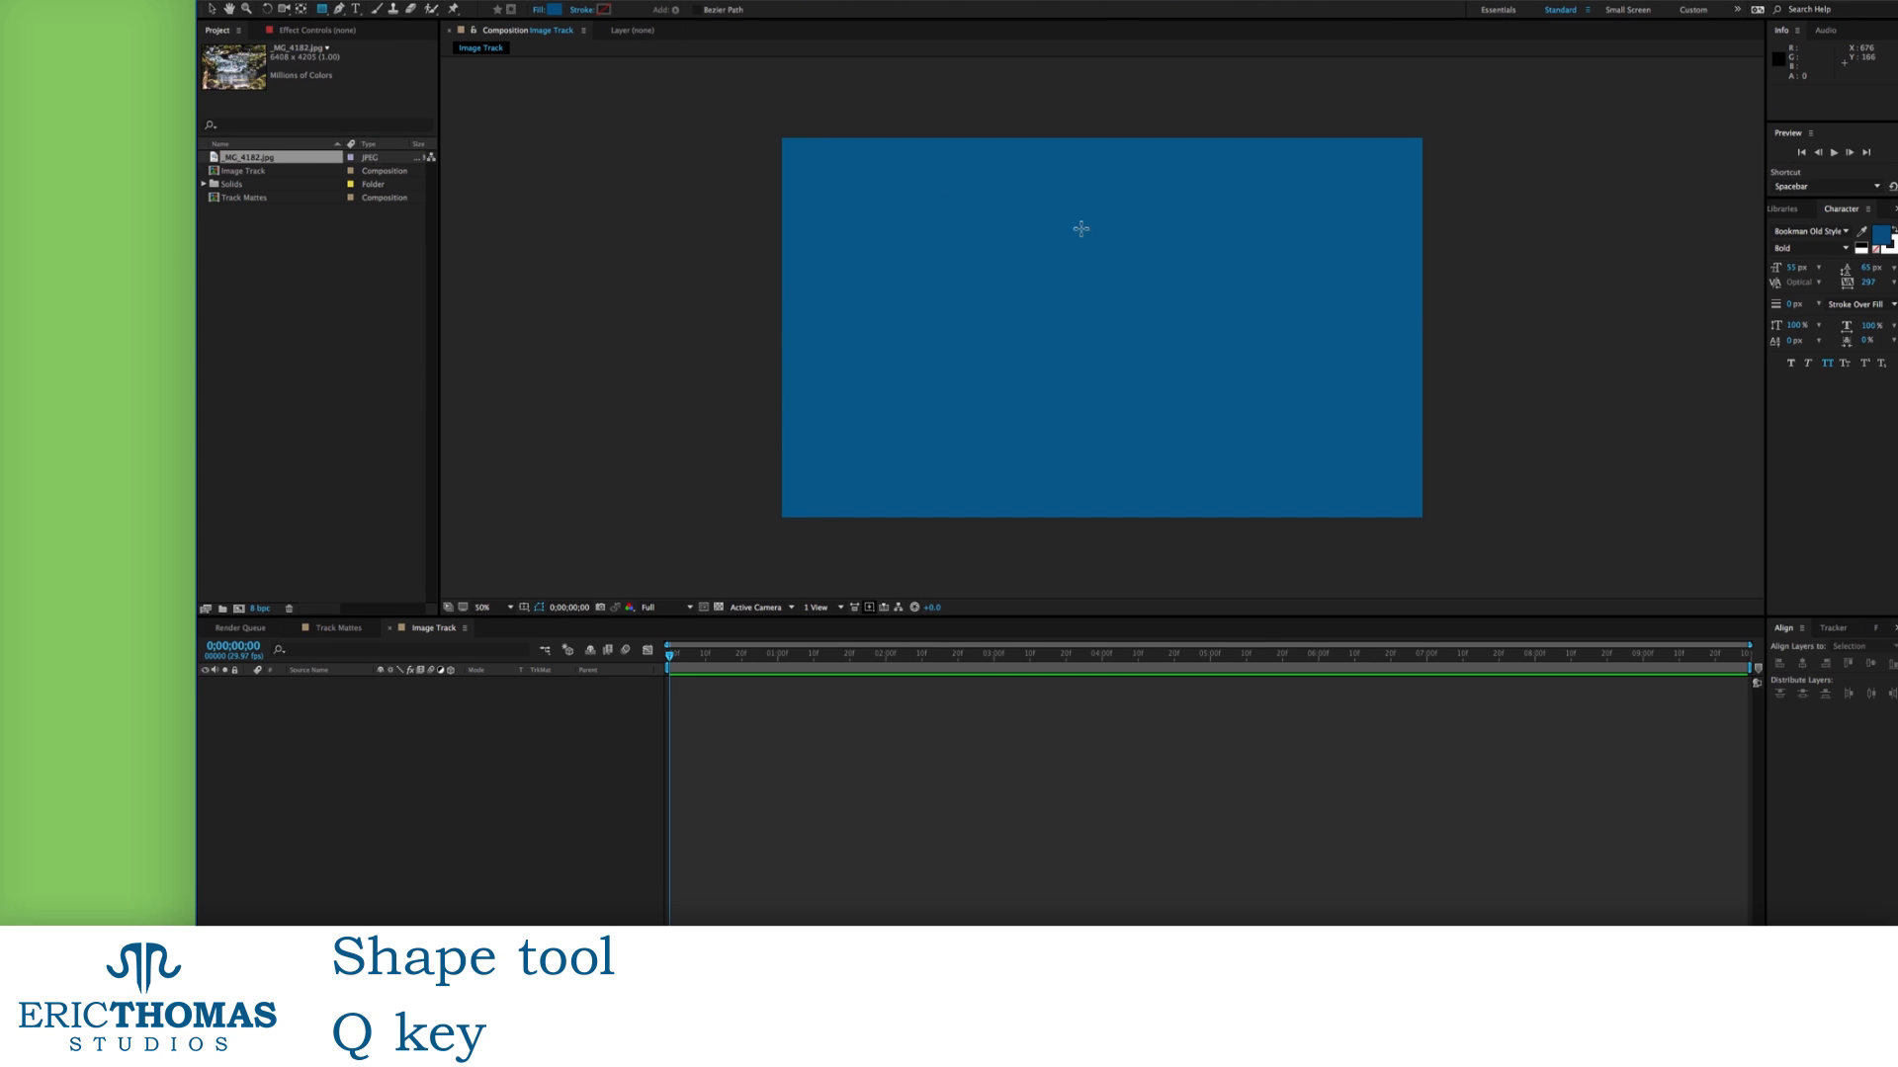
pyautogui.moveTo(894, 189); pyautogui.dragTo(1123, 432)
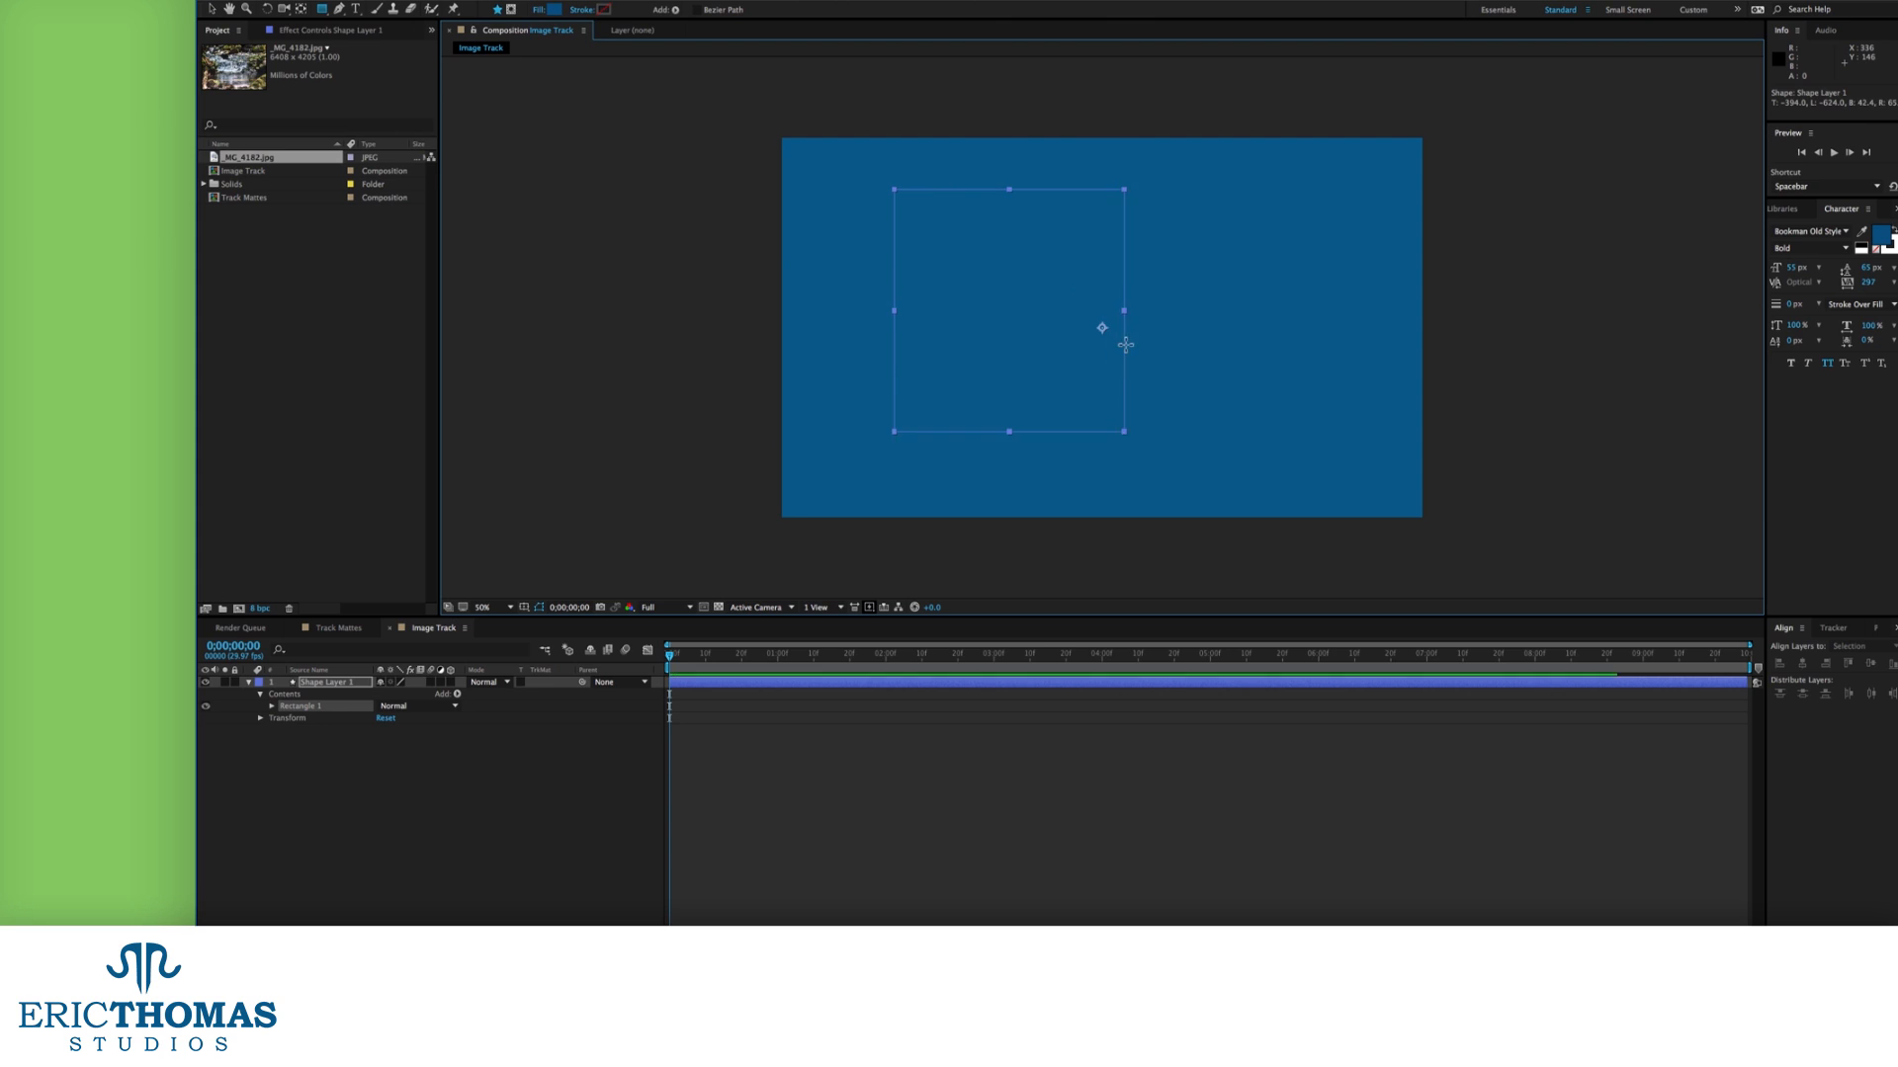
pyautogui.moveTo(1126, 344); pyautogui.dragTo(1237, 368)
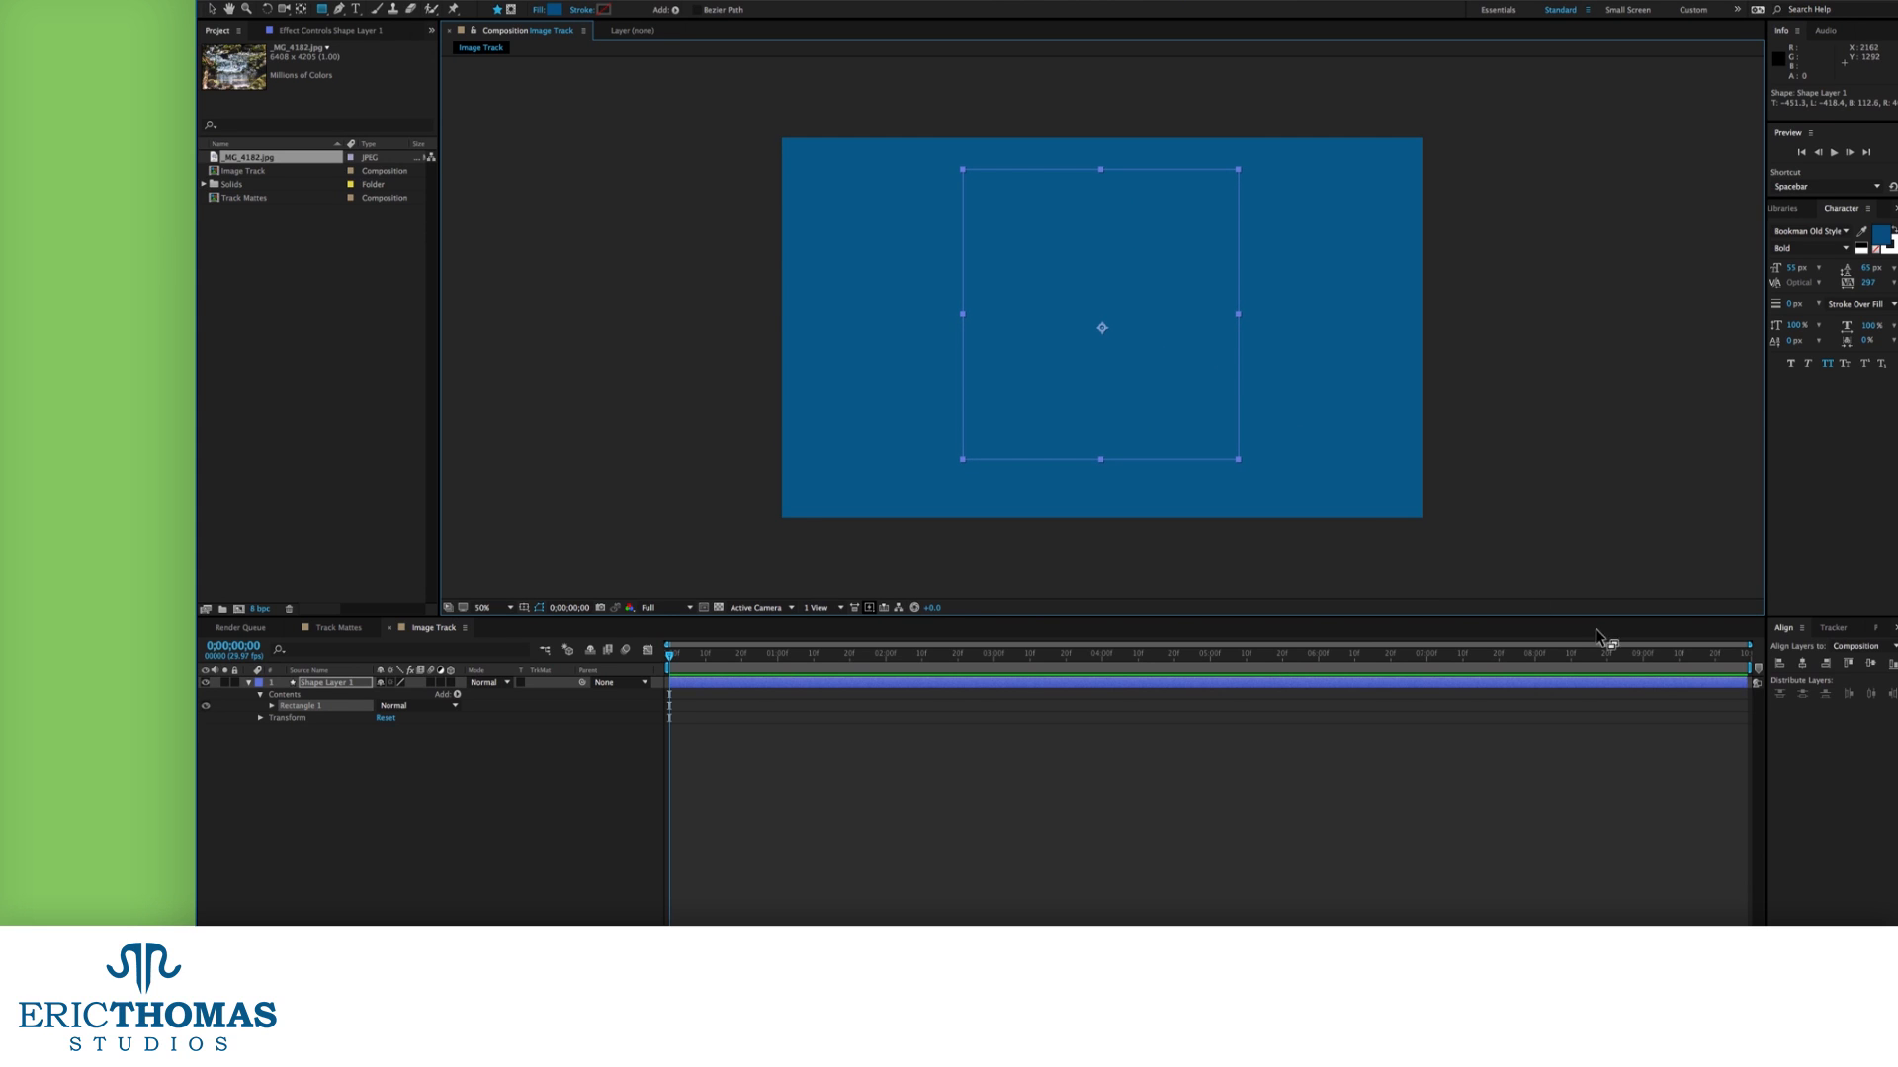
# Centre the rectangle horizontally and vertically in the composition and turn on the transparency grid.
pyautogui.click(1802, 663)
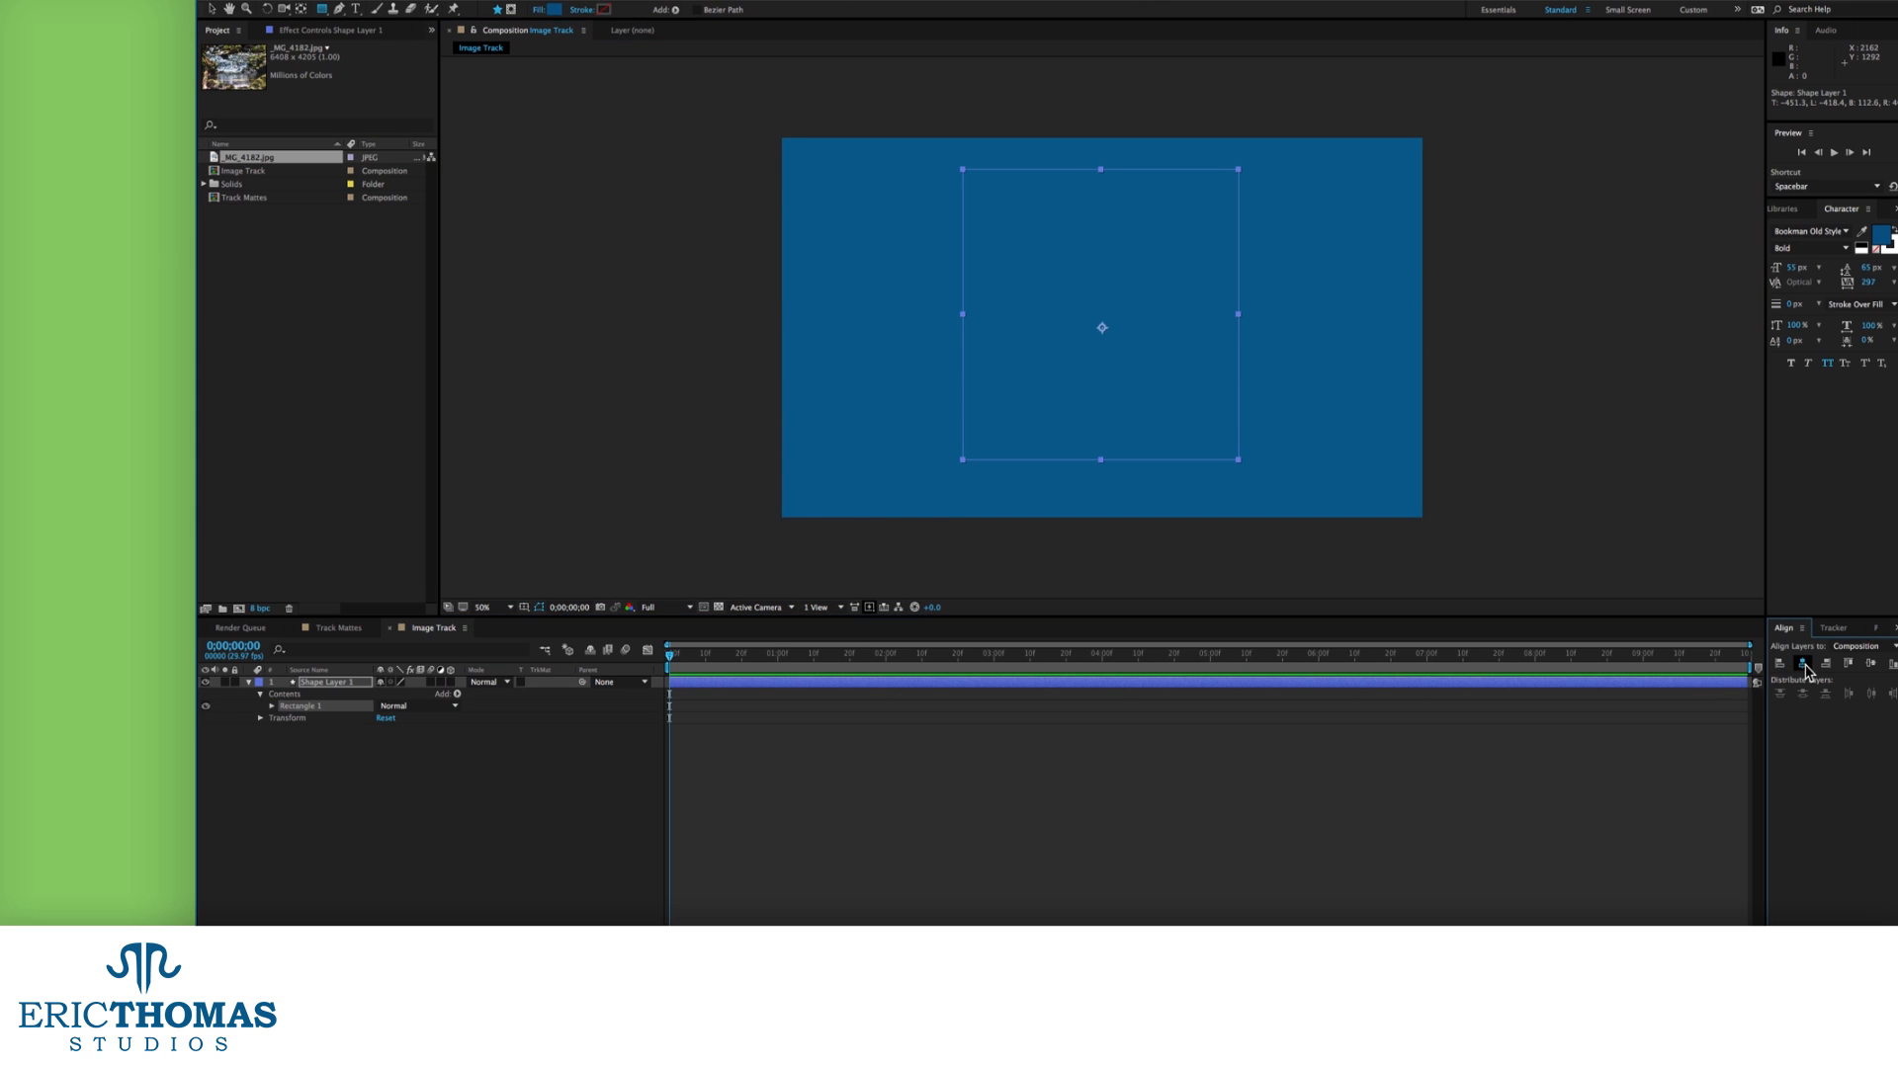
pyautogui.click(1871, 664)
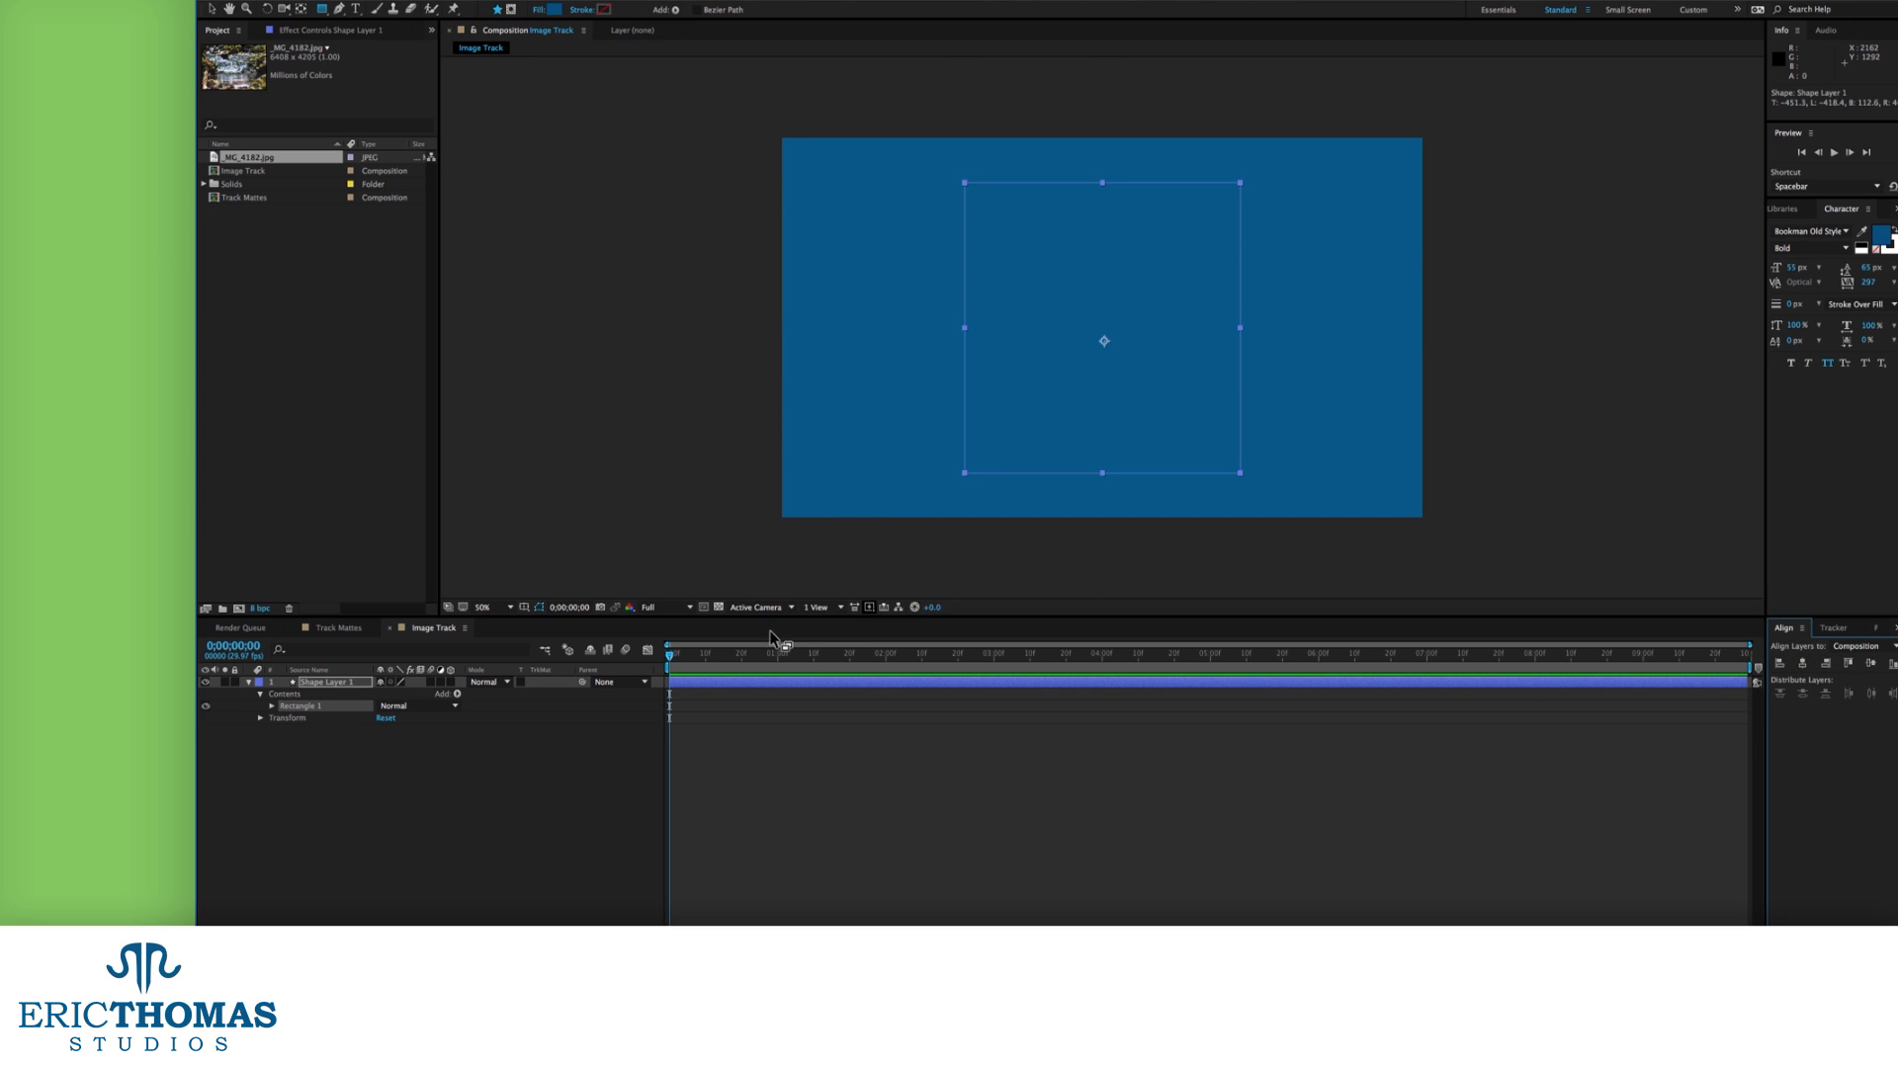
pyautogui.click(719, 607)
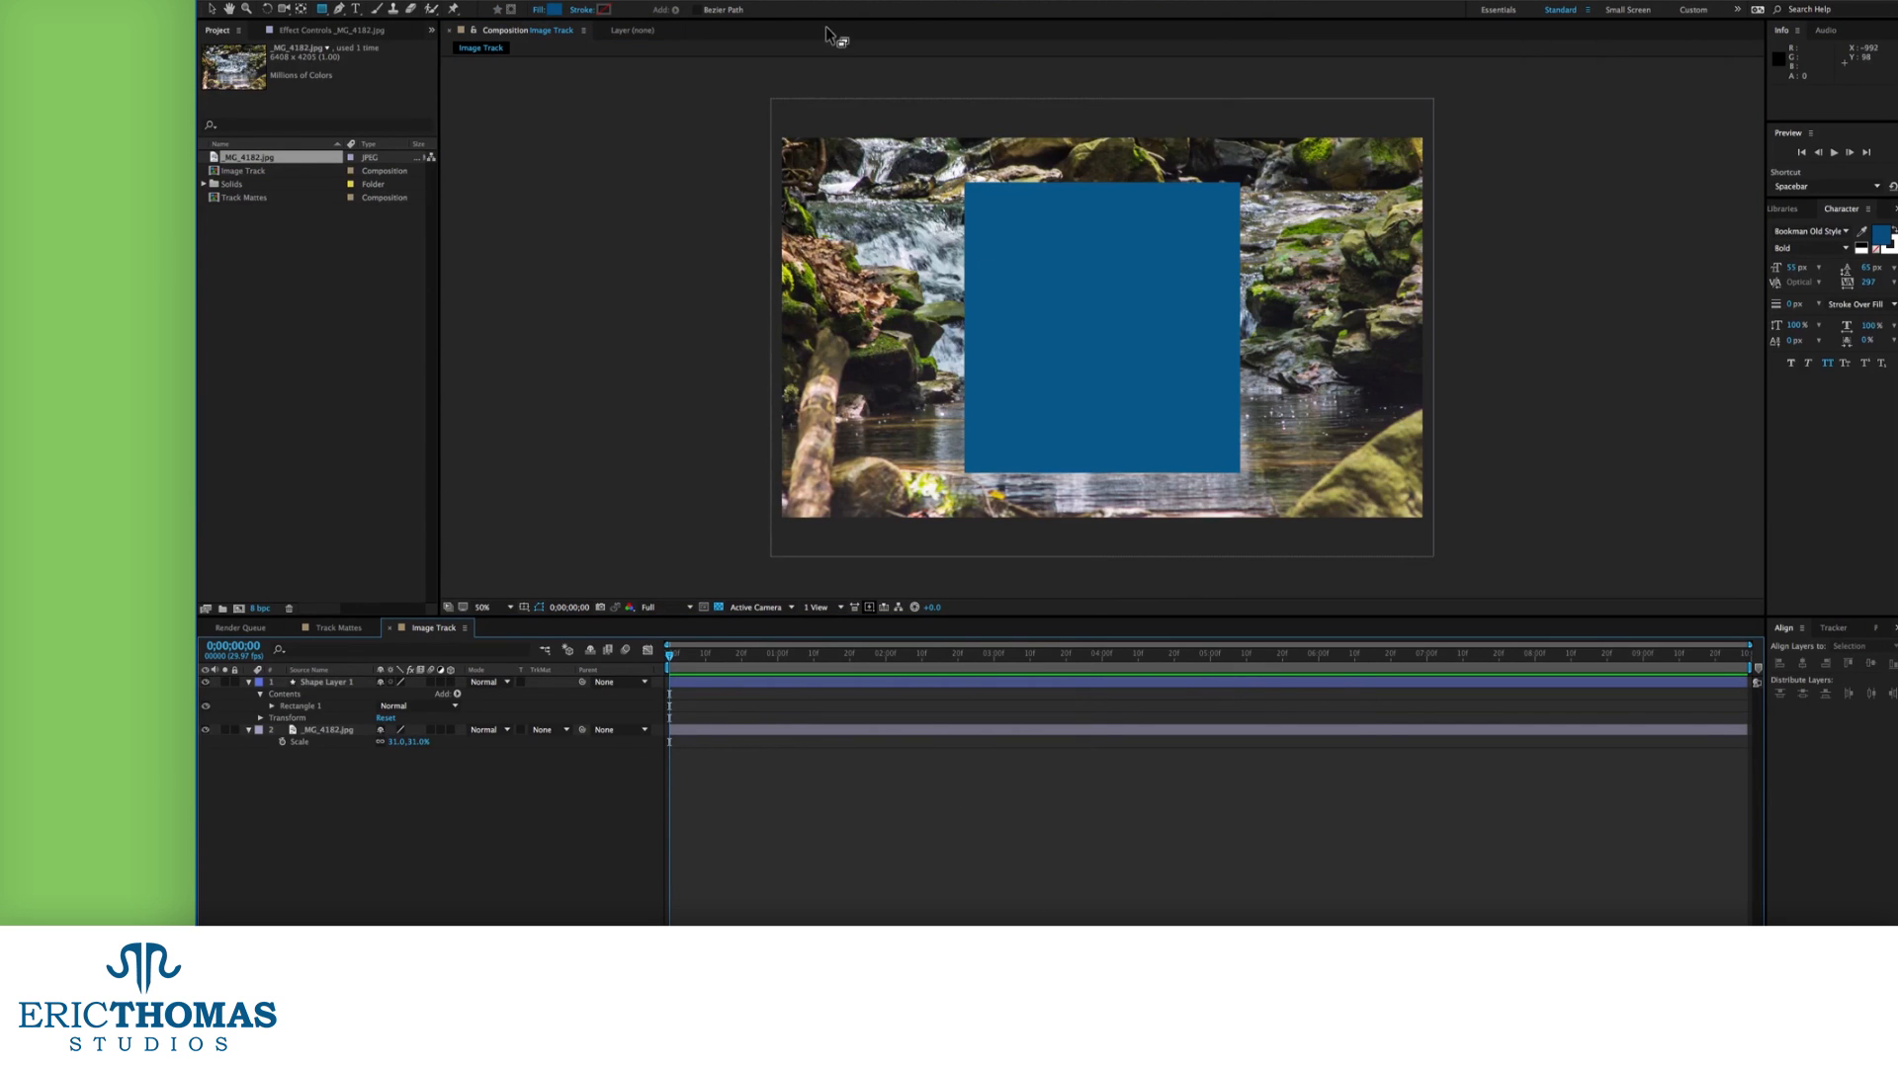
# Set the _MG_4182.jpg layer's track matte to Alpha Matte "Shape Layer 1".
pyautogui.click(490, 750)
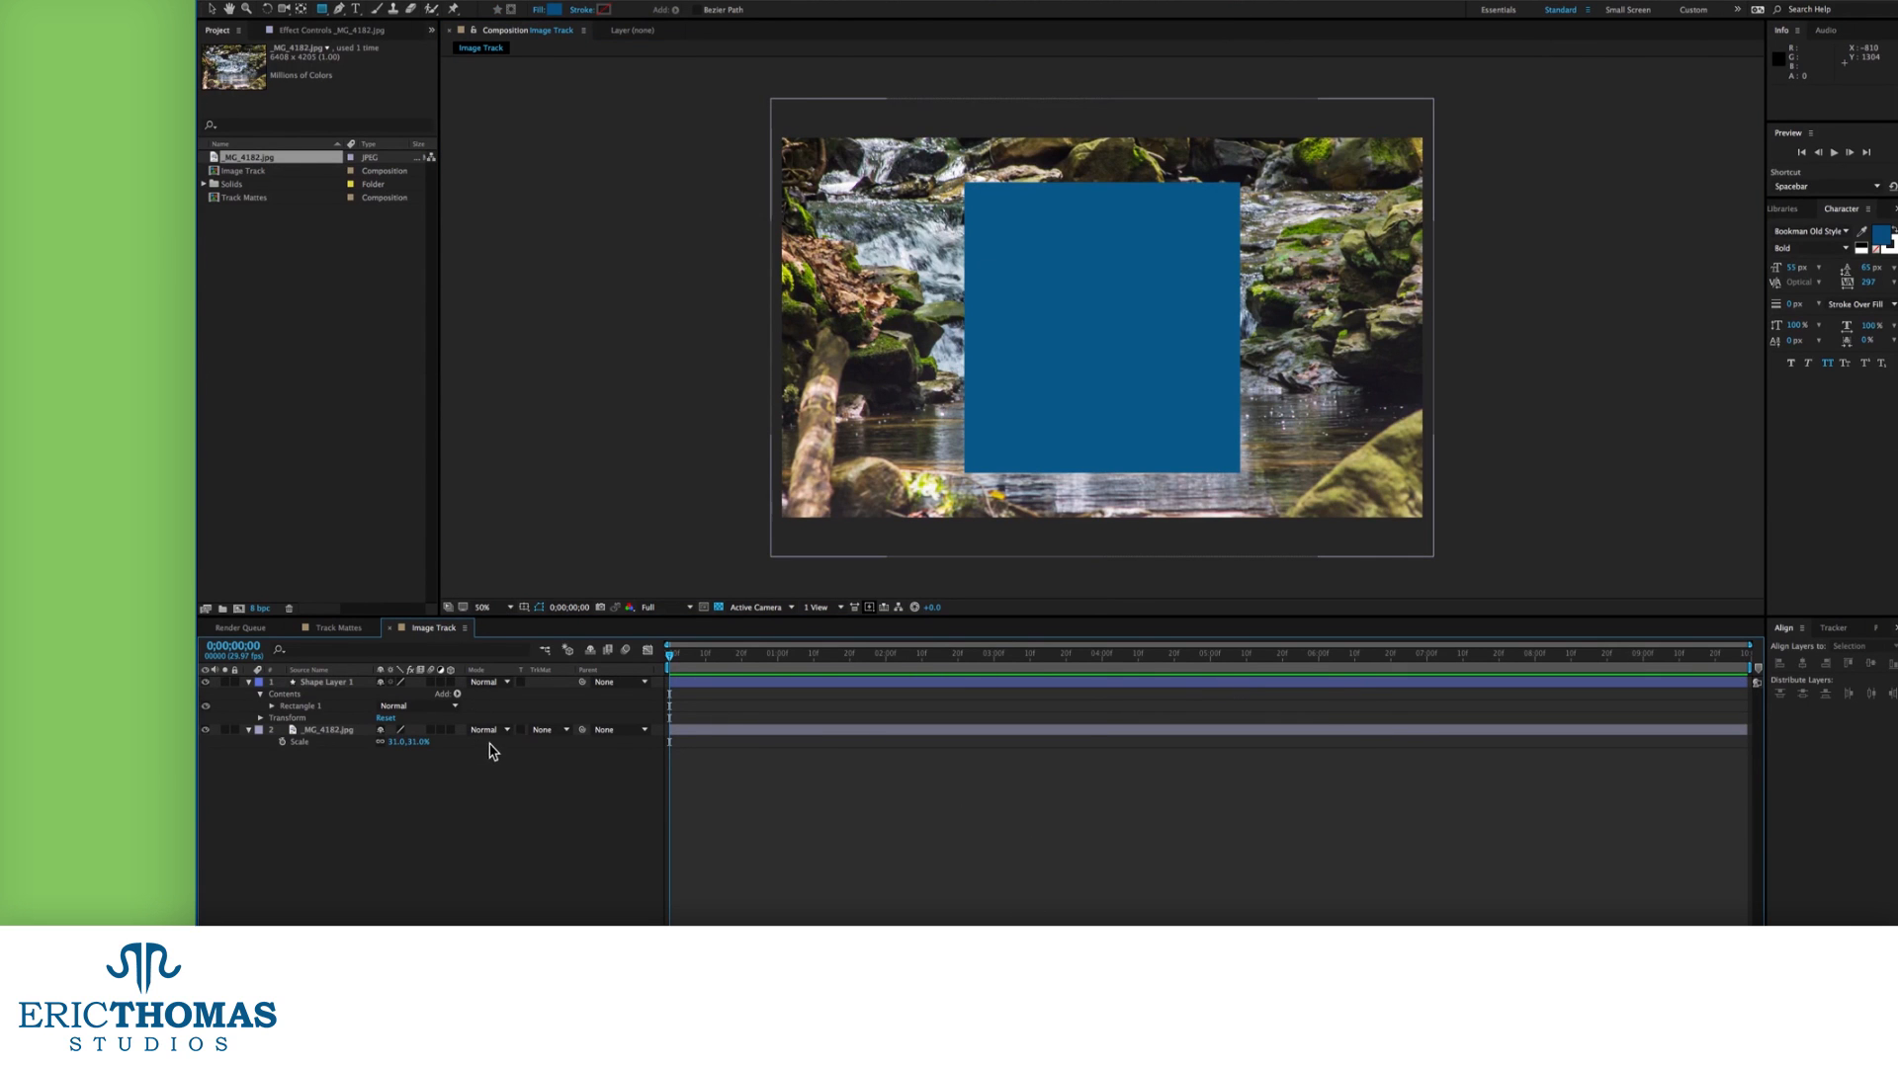
pyautogui.click(553, 730)
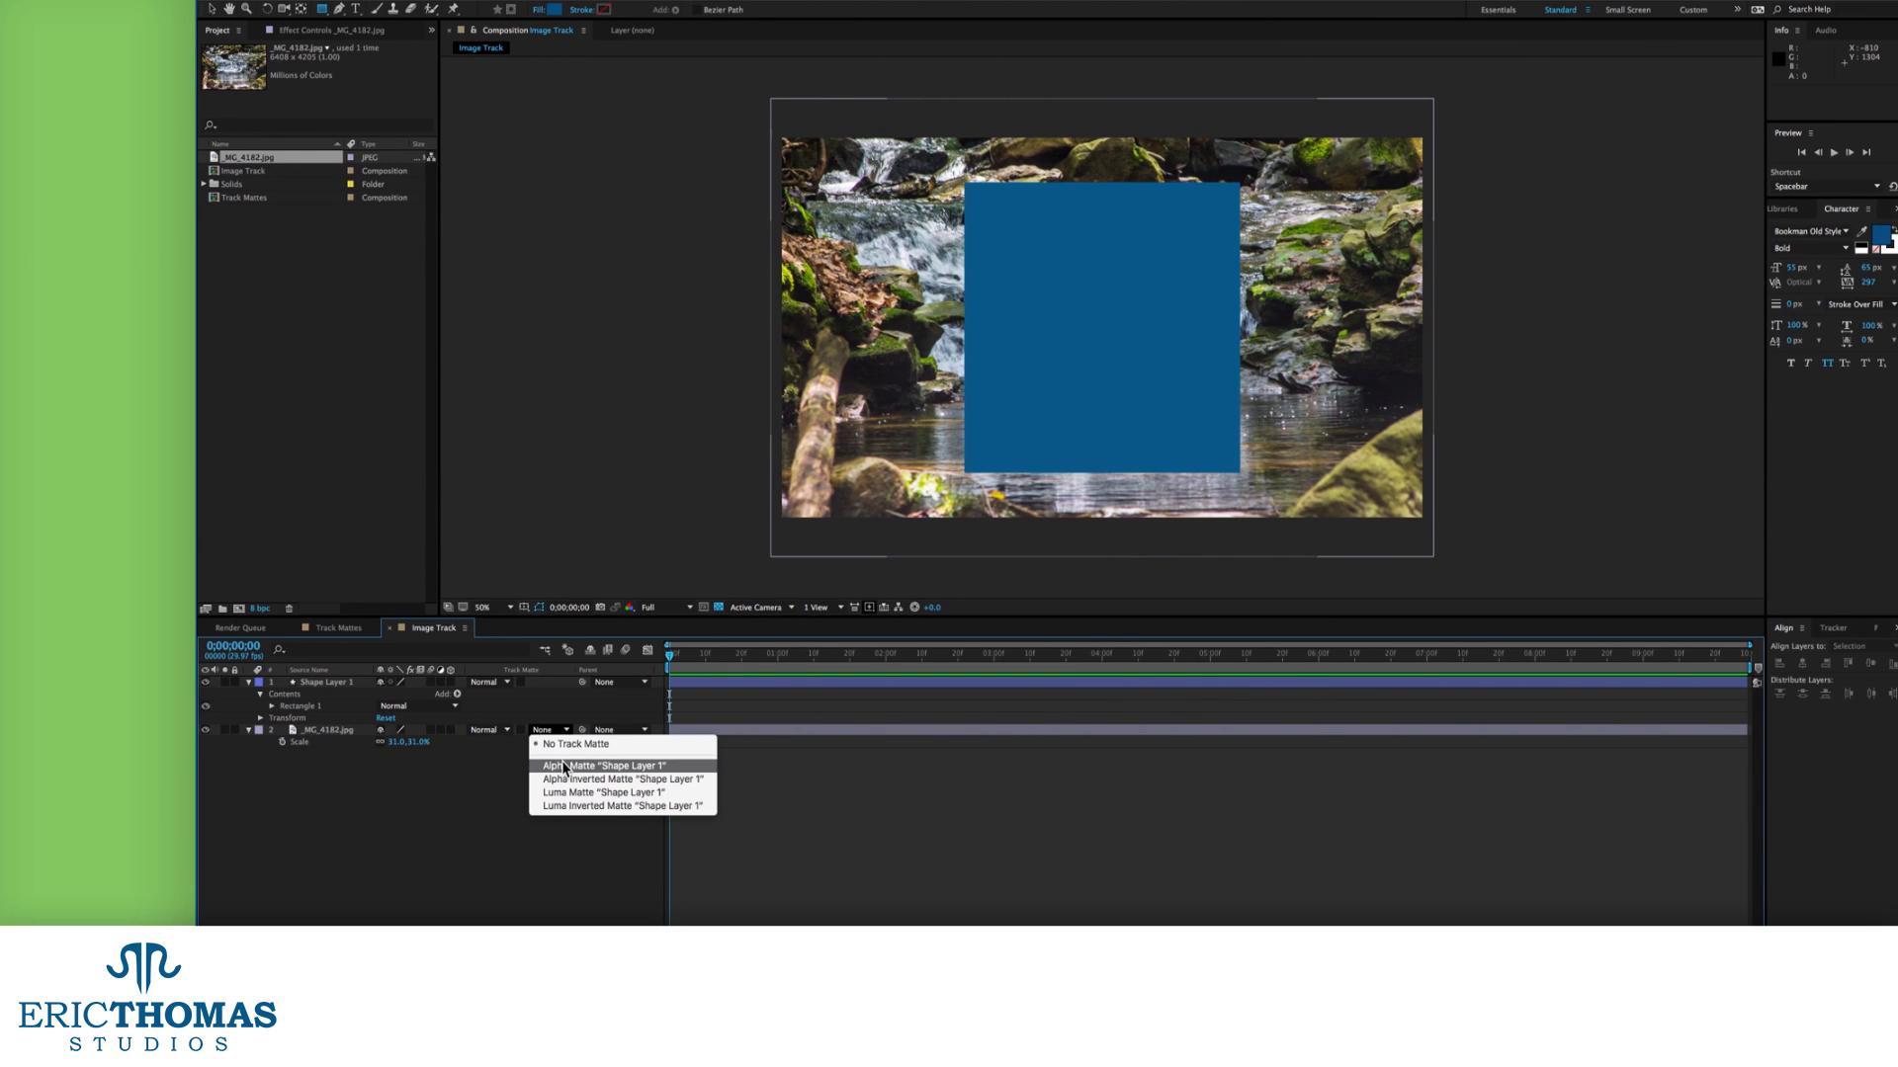
pyautogui.click(564, 767)
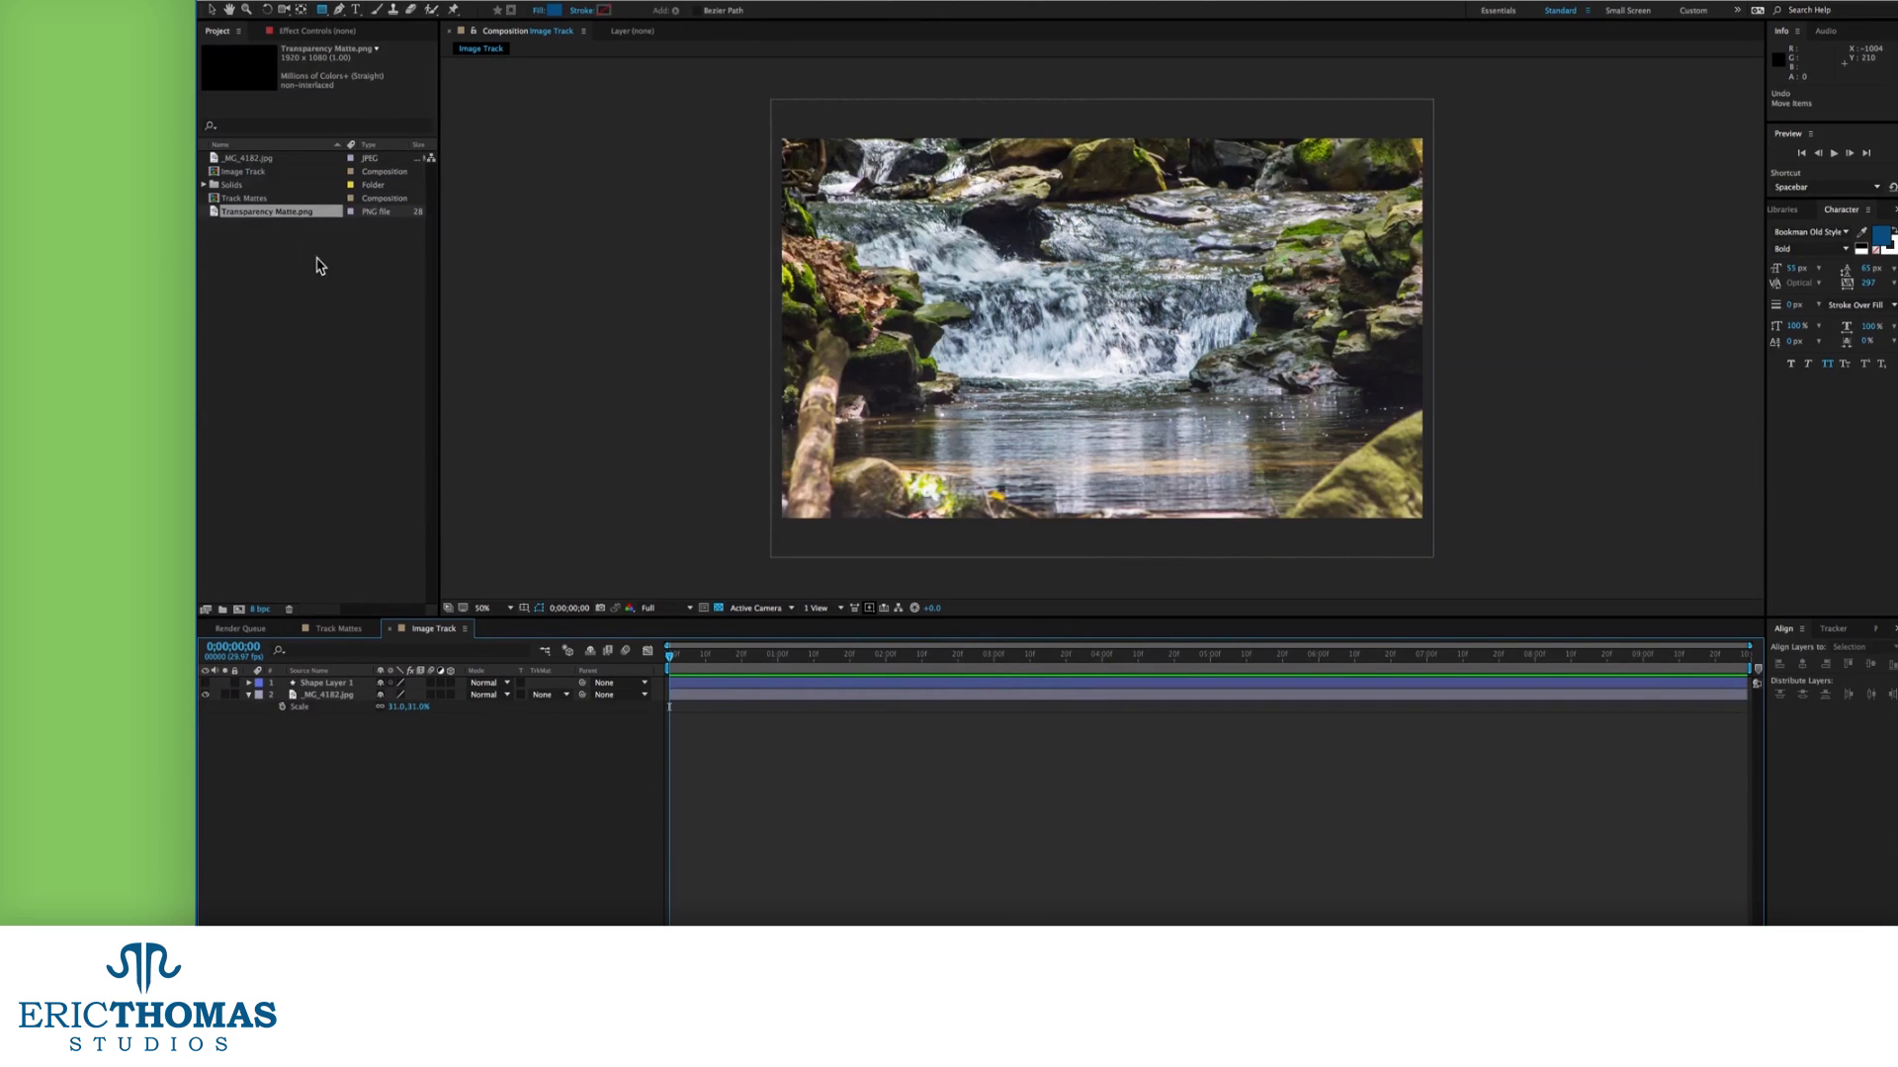
# Add Transparency Matte.png directly above the image and try it as the image's Alpha Matte, followed by Alpha Inverted Matte.
pyautogui.moveTo(275, 217); pyautogui.dragTo(330, 696)
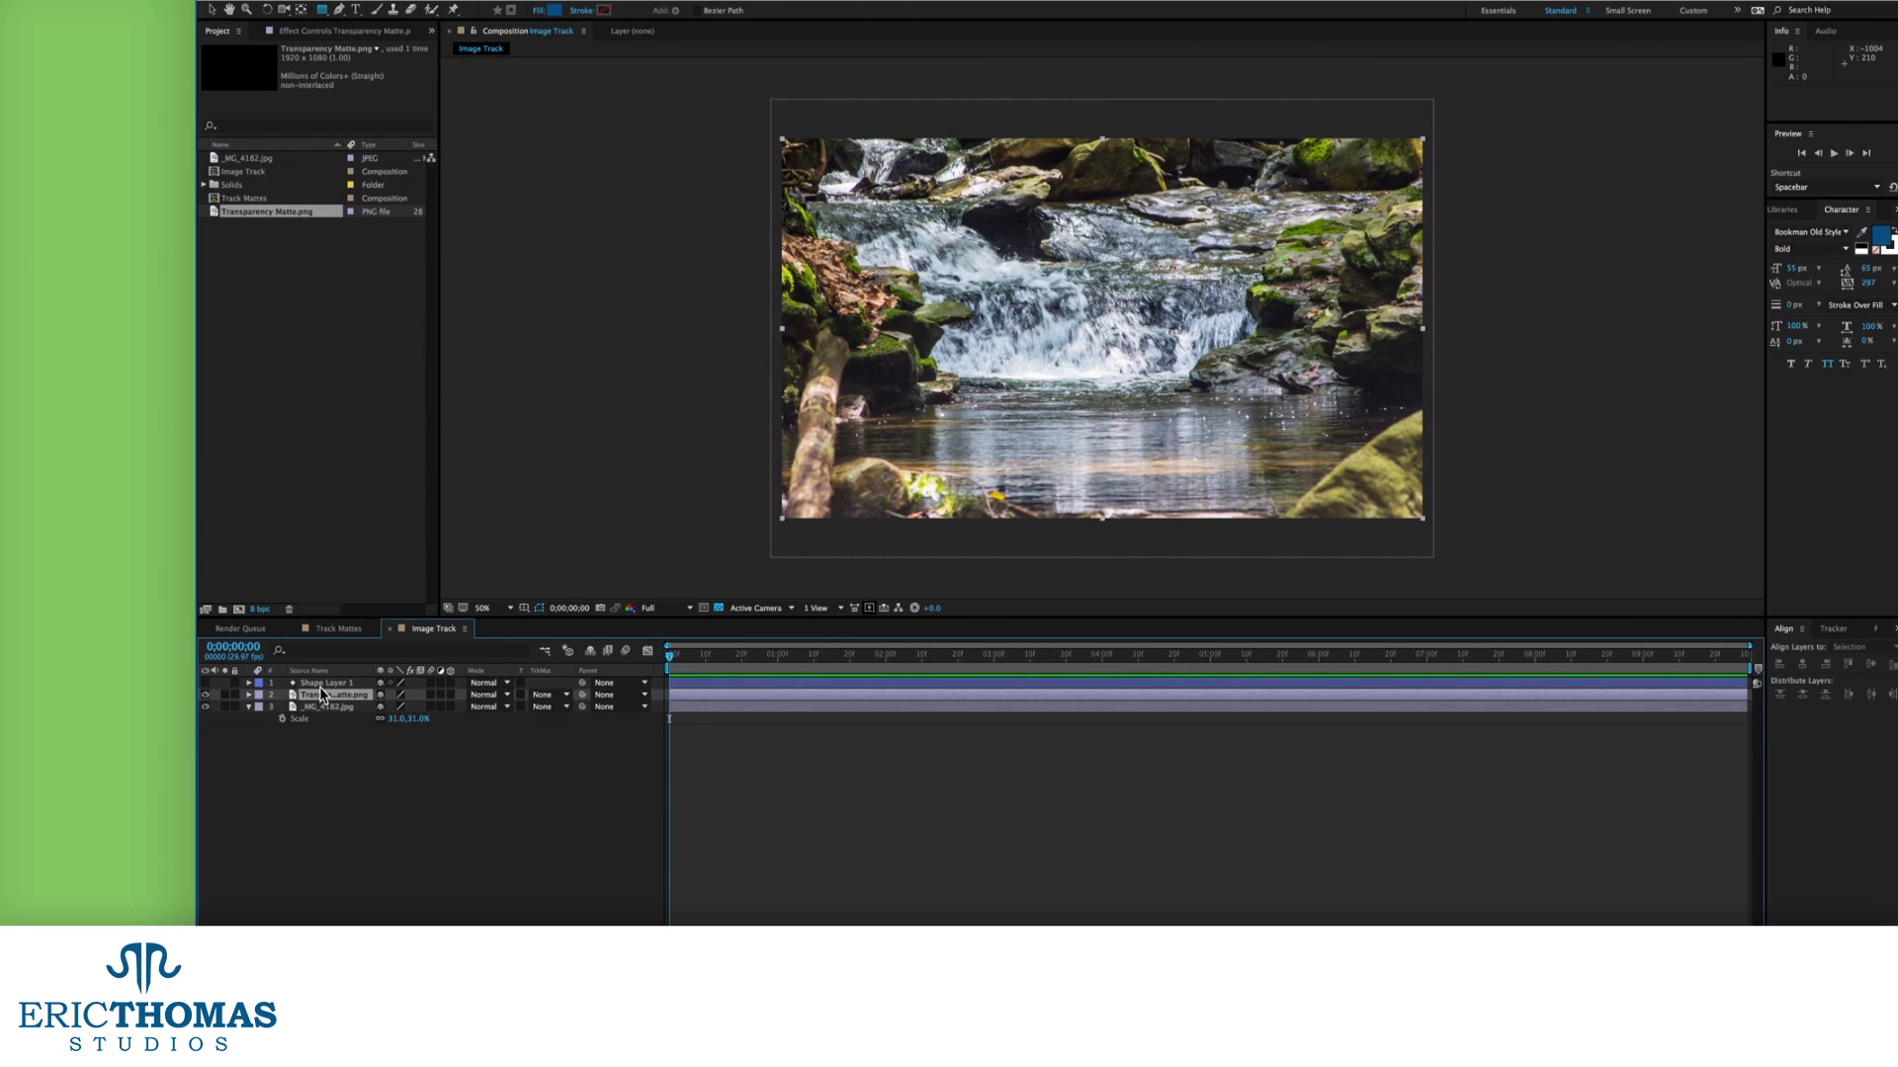
pyautogui.click(547, 707)
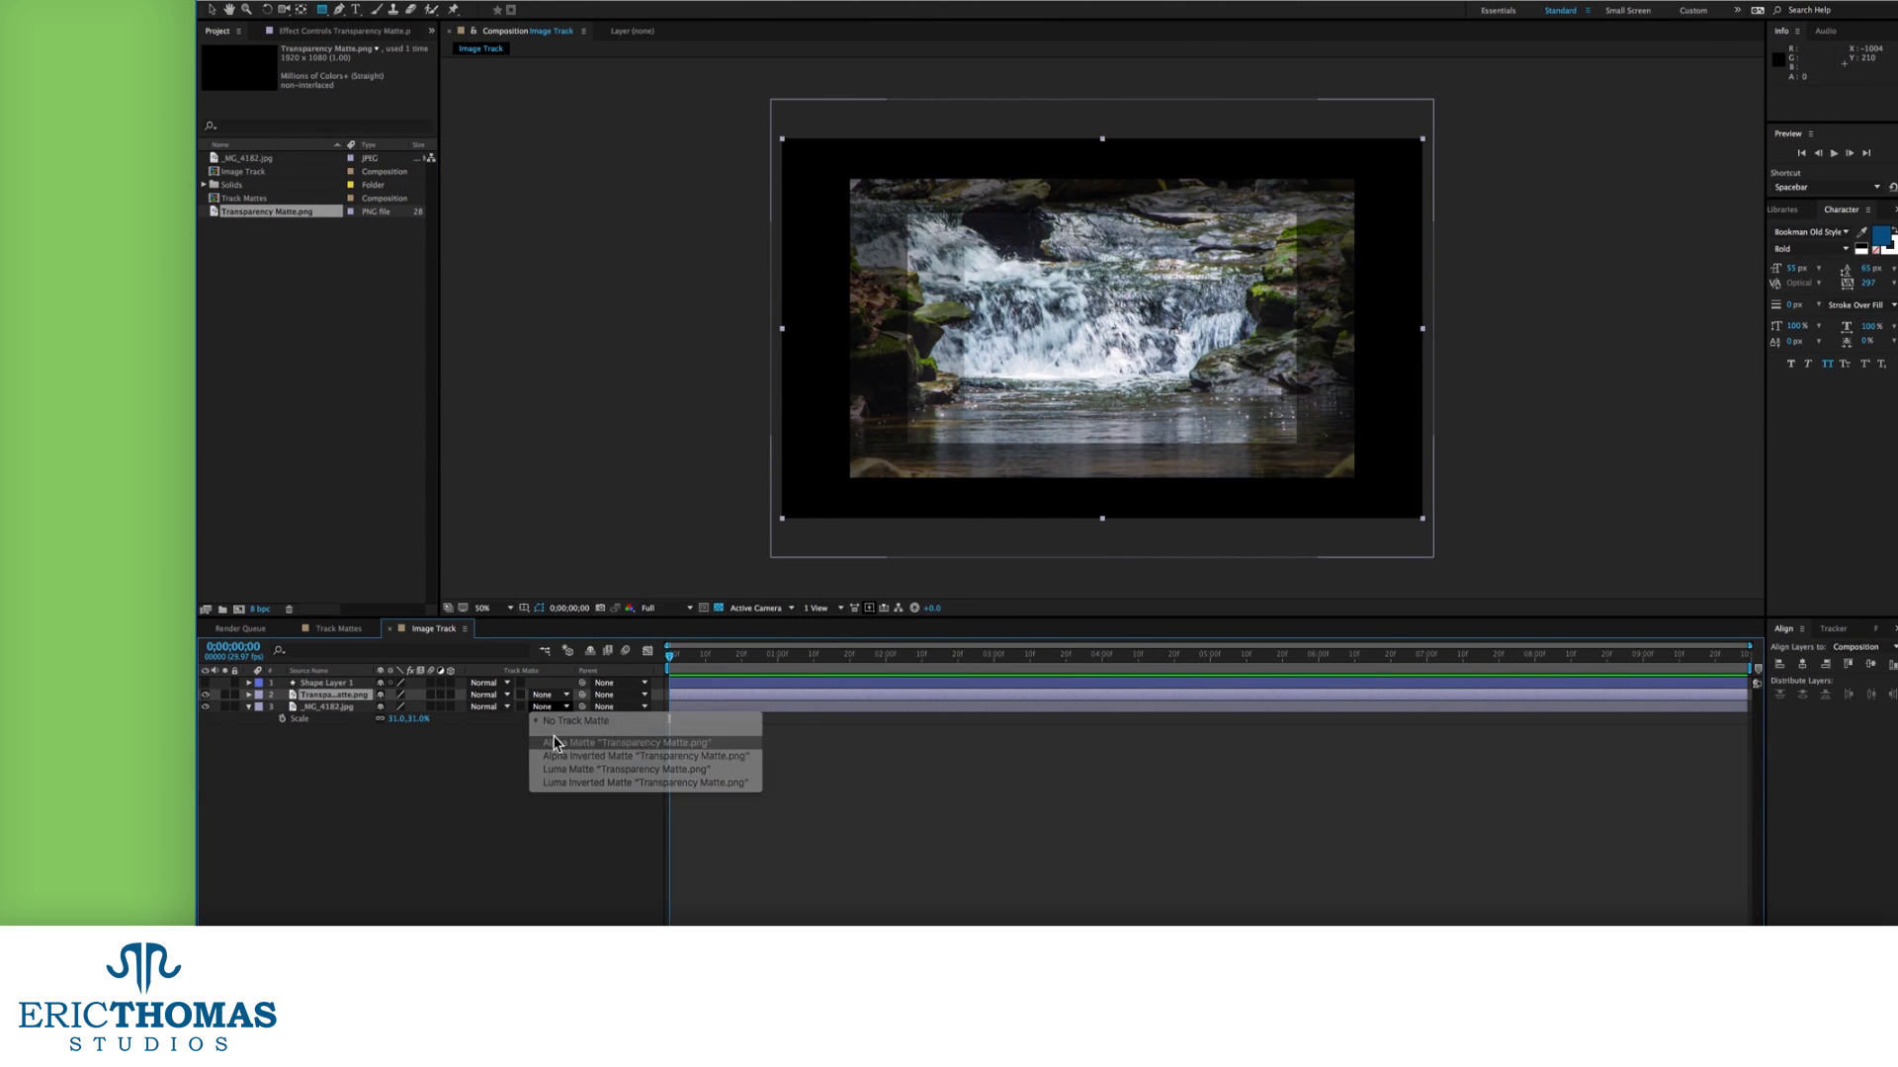
pyautogui.click(547, 732)
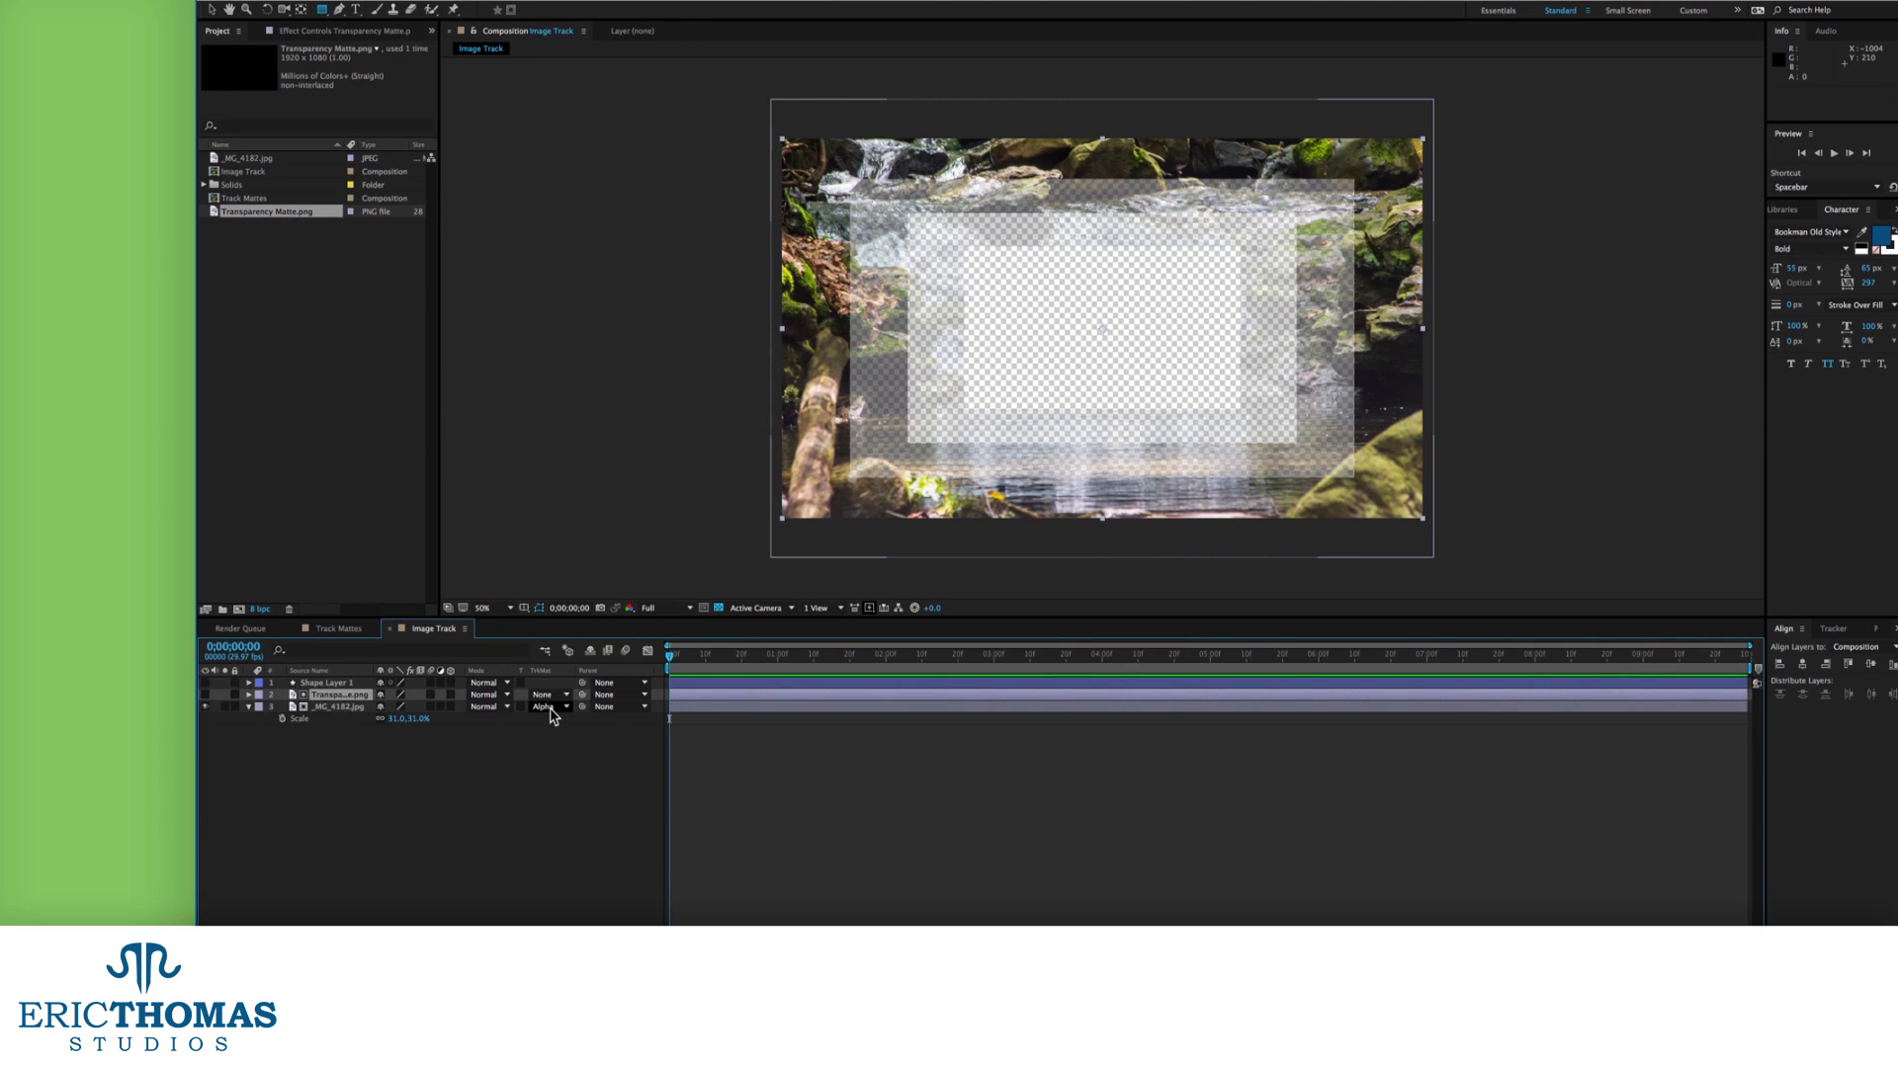
pyautogui.click(546, 708)
pyautogui.click(552, 756)
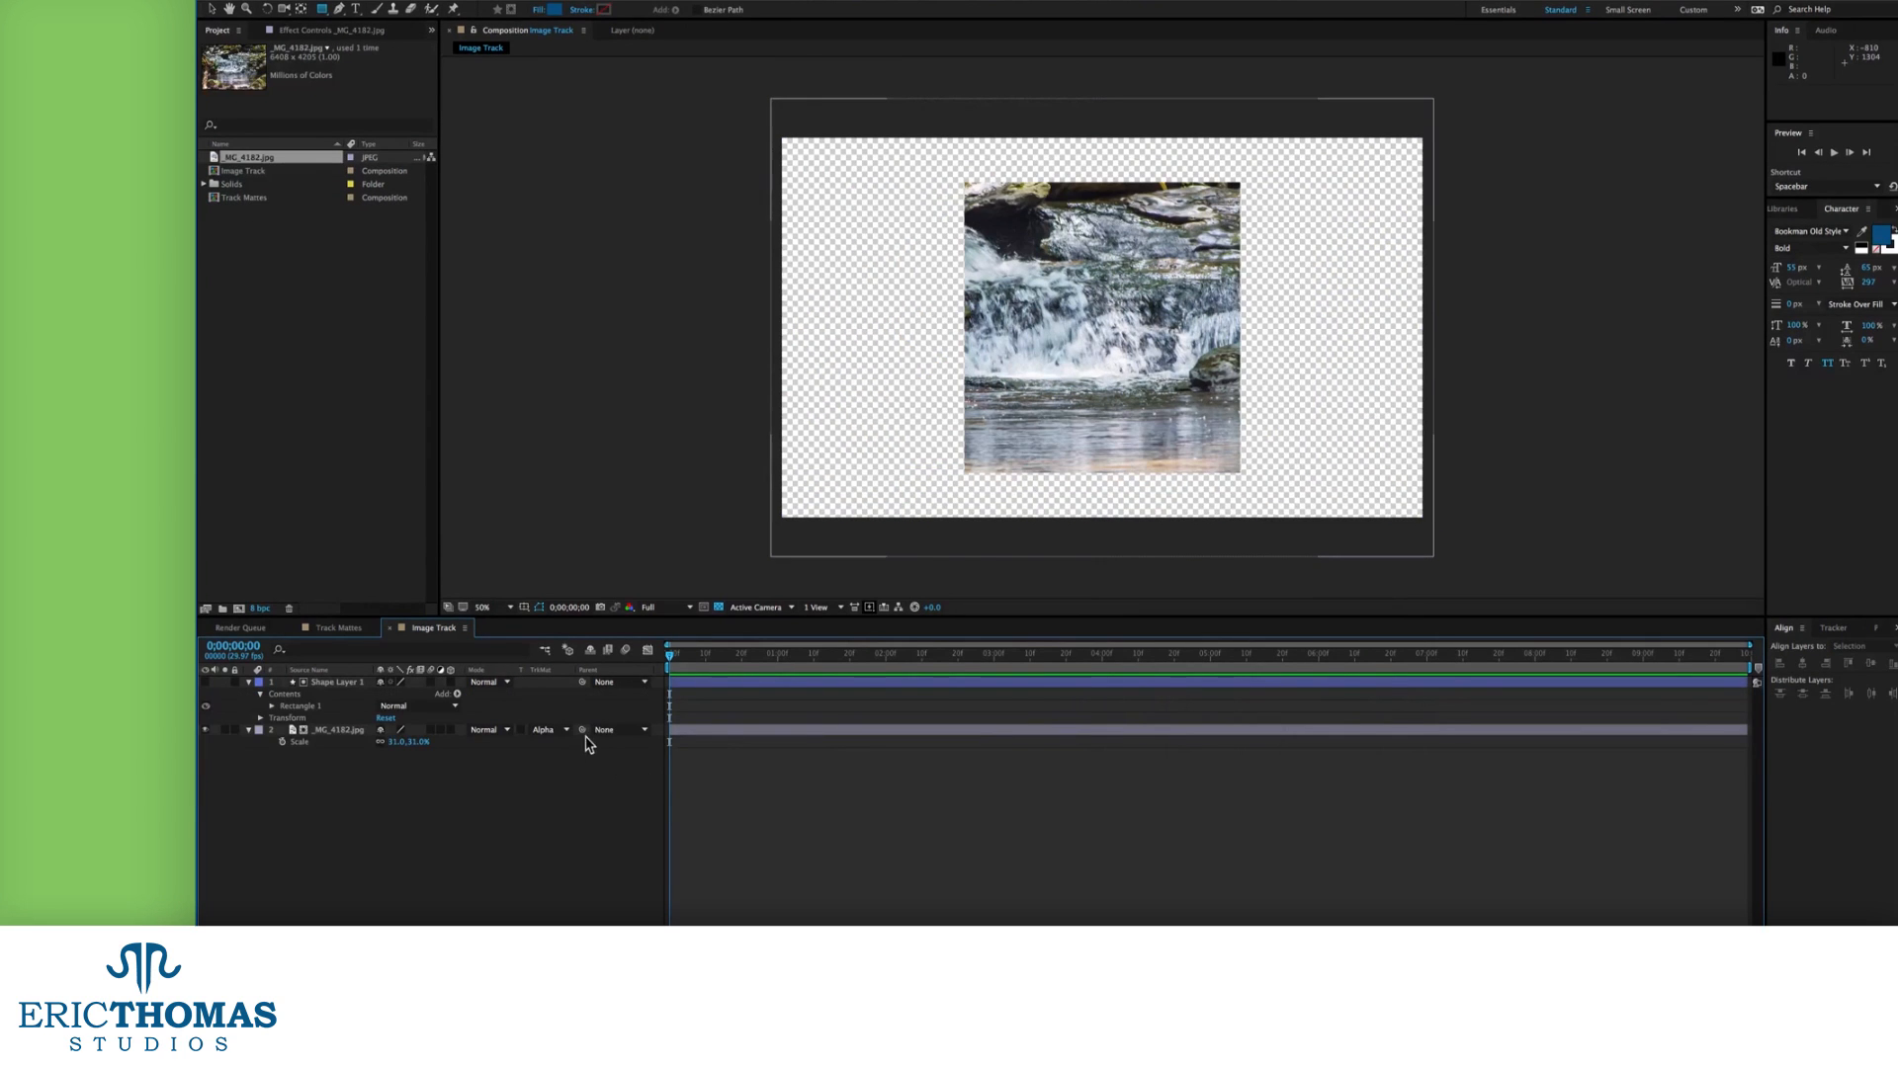
# Switch the image's track matte to Alpha Inverted Matte "Shape Layer 1", then try another matte option.
pyautogui.click(552, 730)
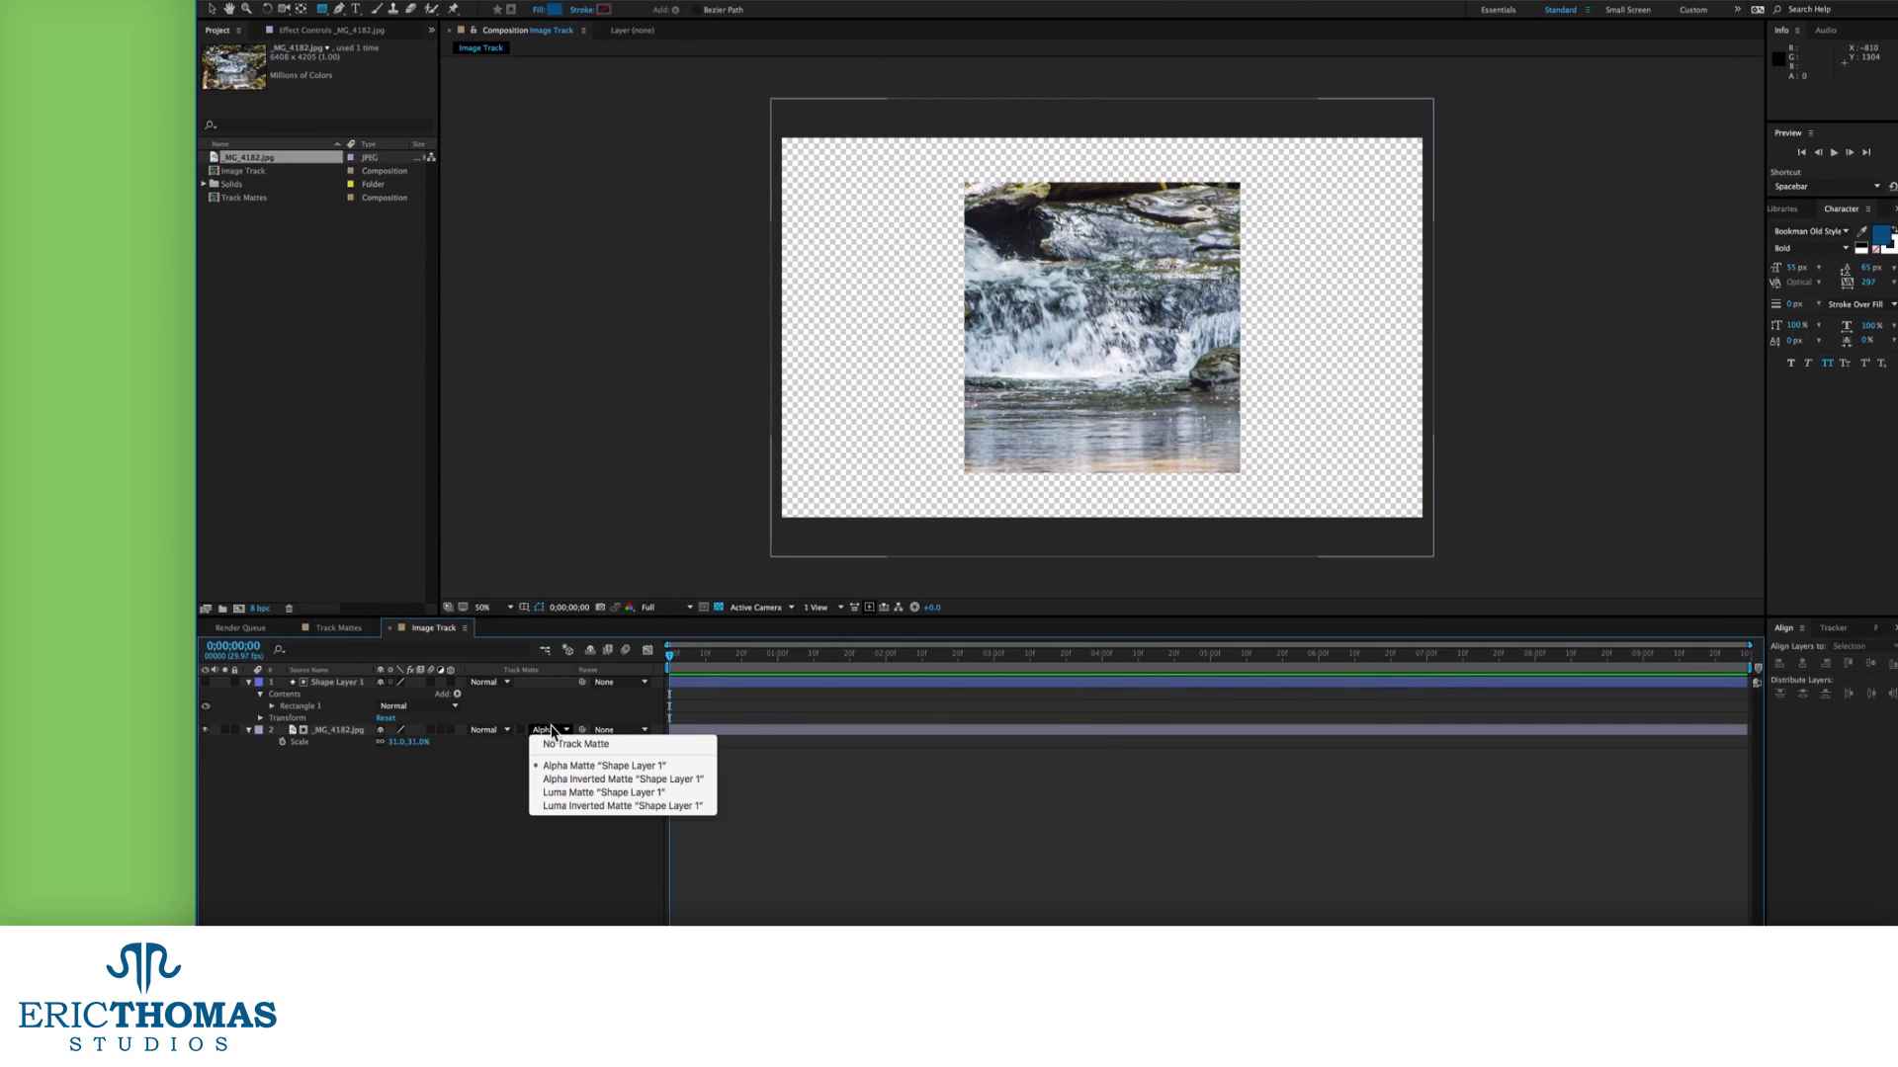
pyautogui.click(559, 780)
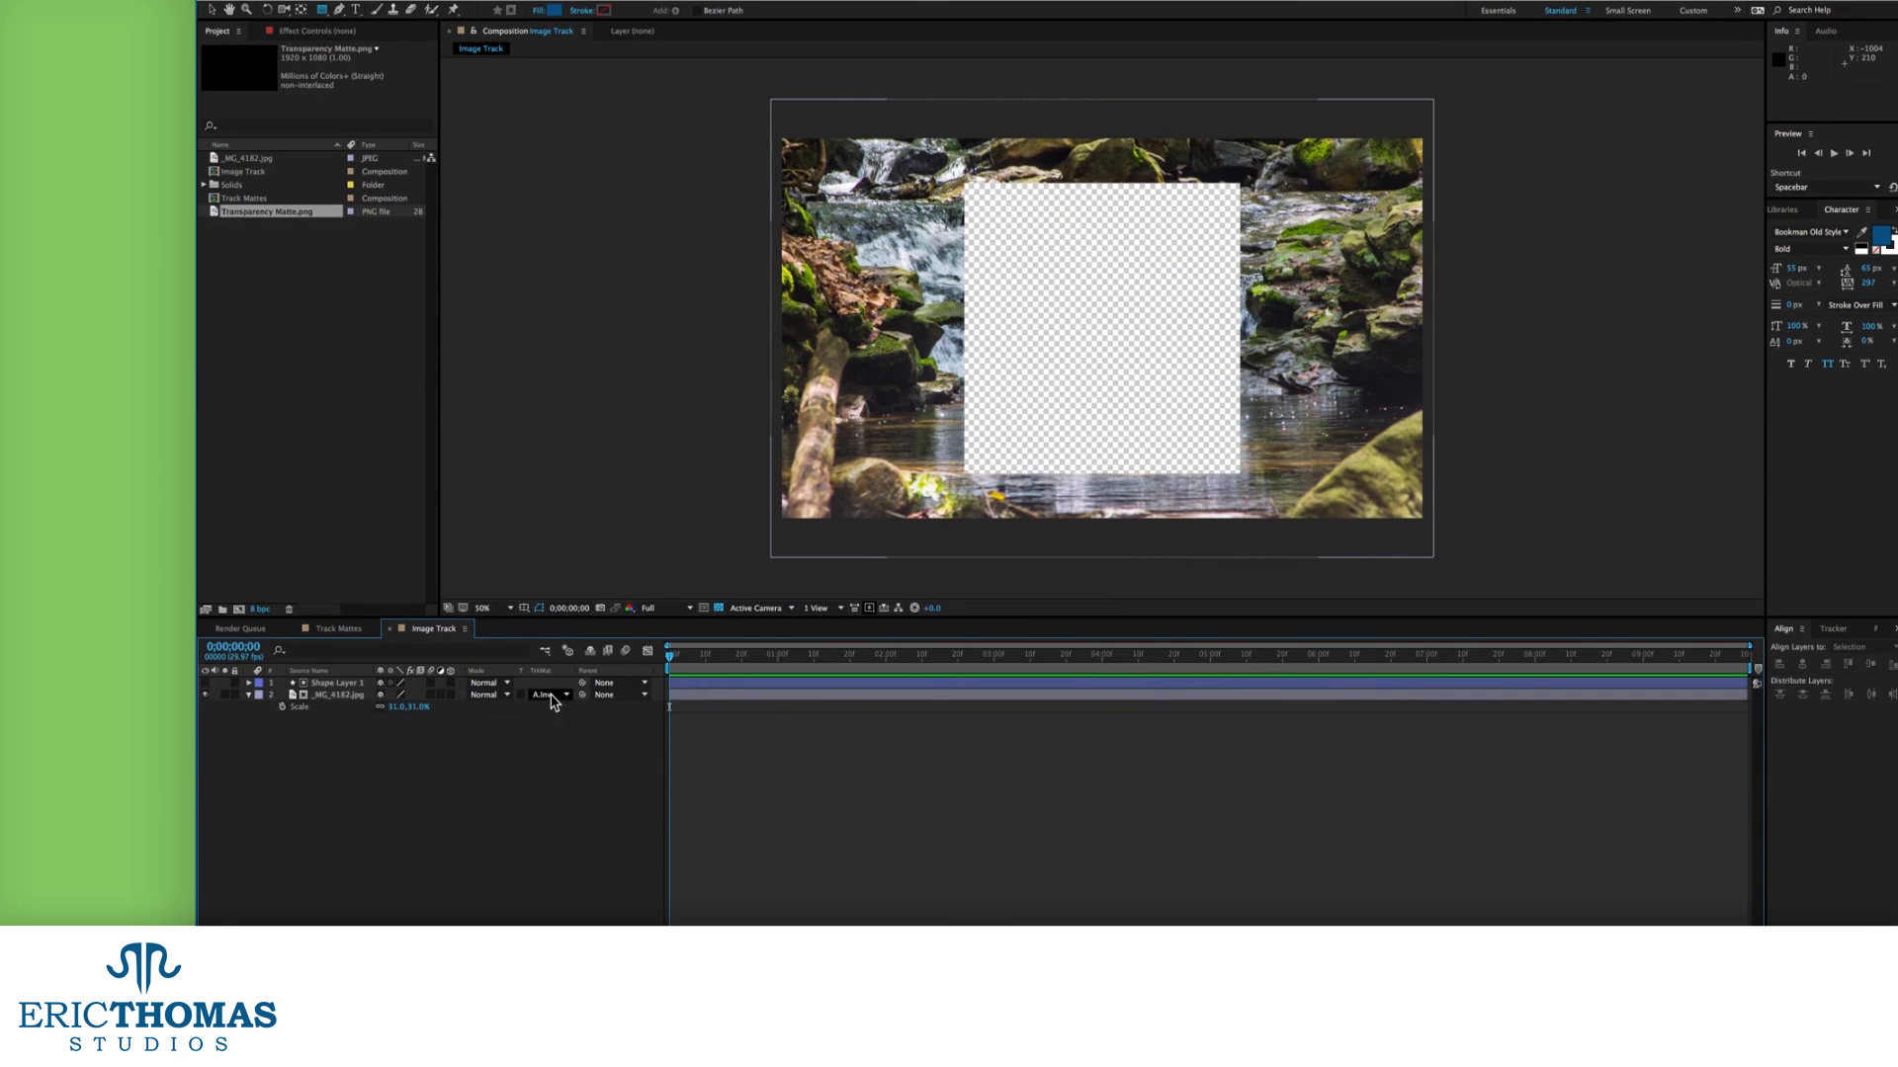
pyautogui.click(553, 695)
pyautogui.click(560, 757)
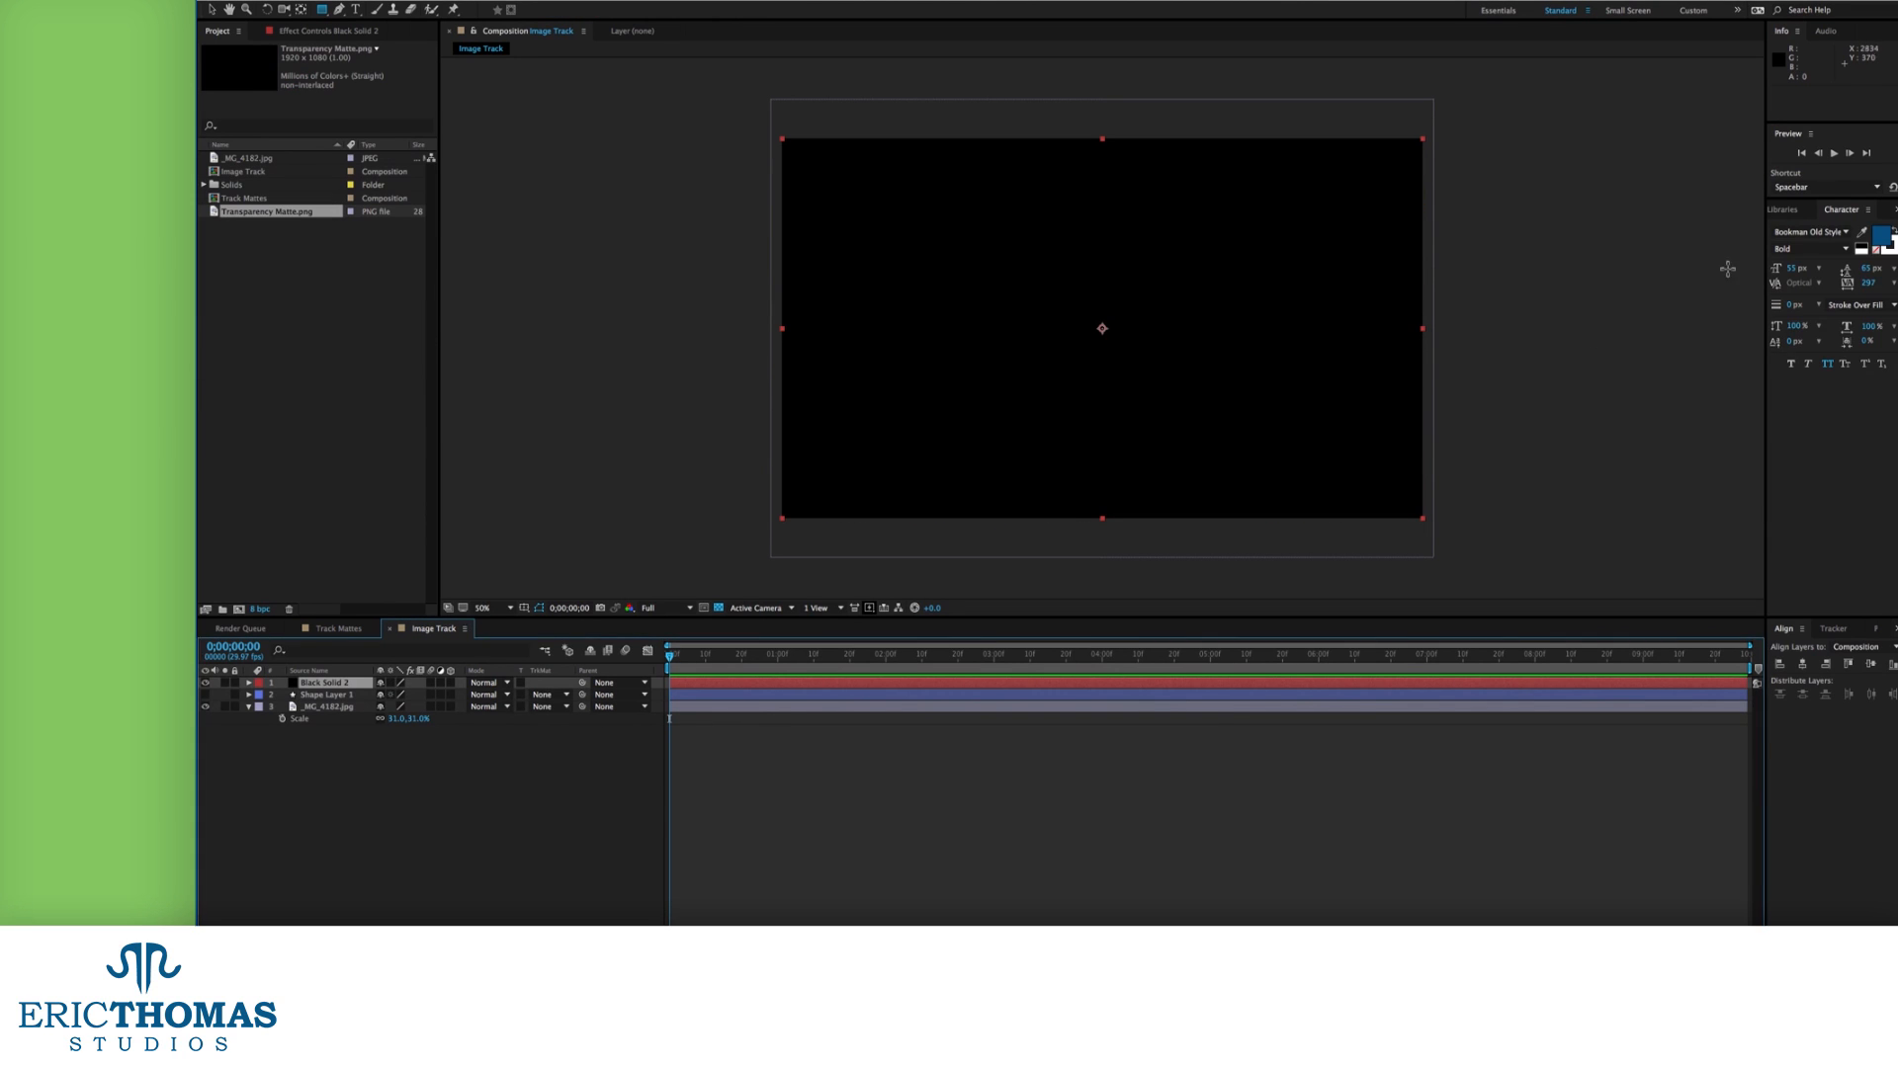
# Find the Gradient Ramp effect by searching for "ramp" and apply it to the Black Solid 2 layer.
pyautogui.hotkey('ctrl', '5')
pyautogui.write('ramp')
pyautogui.doubleClick(1811, 255)
# Place the gradient's End of Ramp at the composition's bottom-right corner and adjust its Start of Ramp position.
pyautogui.click(335, 96)
pyautogui.click(1420, 517)
pyautogui.moveTo(355, 72); pyautogui.dragTo(198, 441)
# Try a different ramp shape for the gradient and set it back to Linear Ramp.
pyautogui.click(381, 120)
pyautogui.click(376, 150)
pyautogui.click(389, 121)
pyautogui.click(375, 135)
# Move Black Solid 2 directly above the image layer and set the image's track matte to Luma Matte "Black Solid 2".
pyautogui.moveTo(336, 683); pyautogui.dragTo(341, 701)
pyautogui.click(572, 707)
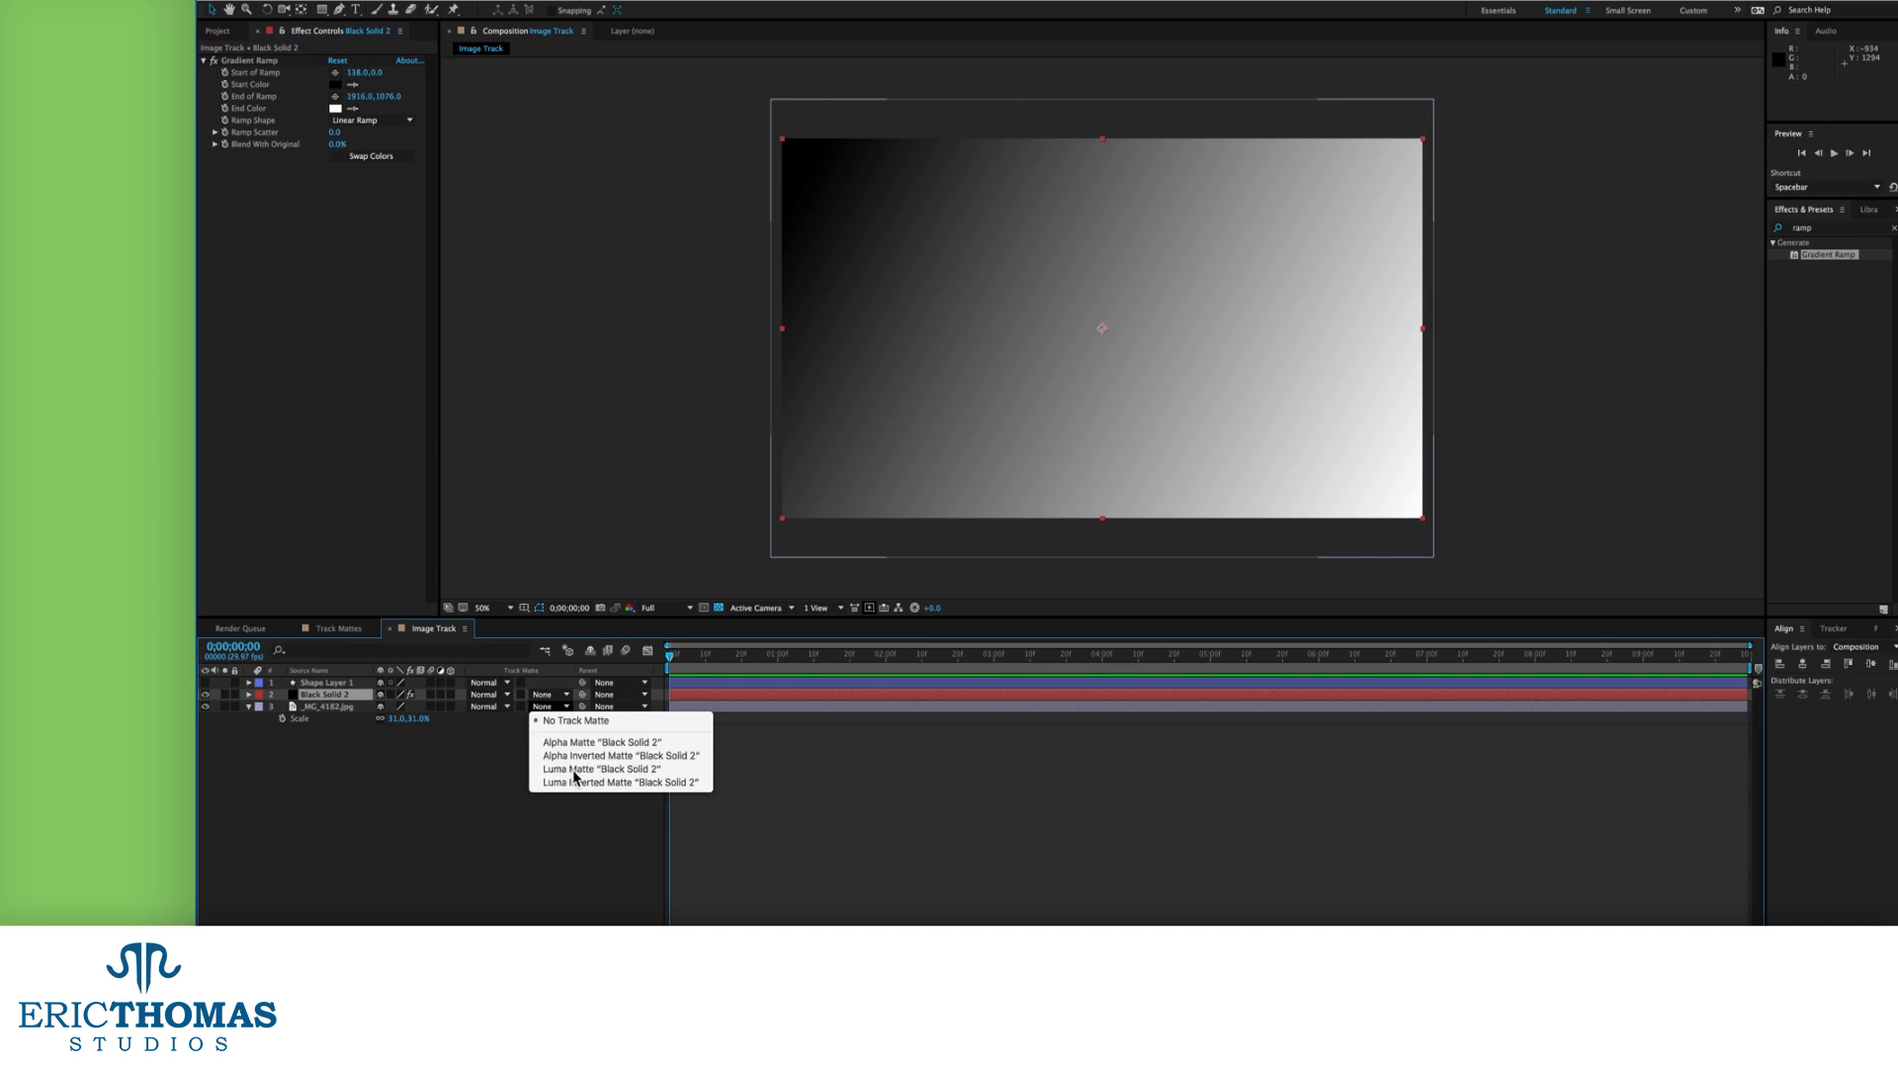
pyautogui.click(583, 769)
# Switch the image's track matte to Luma Inverted Matte "Black Solid 2", then set it to No Track Matte.
pyautogui.click(549, 707)
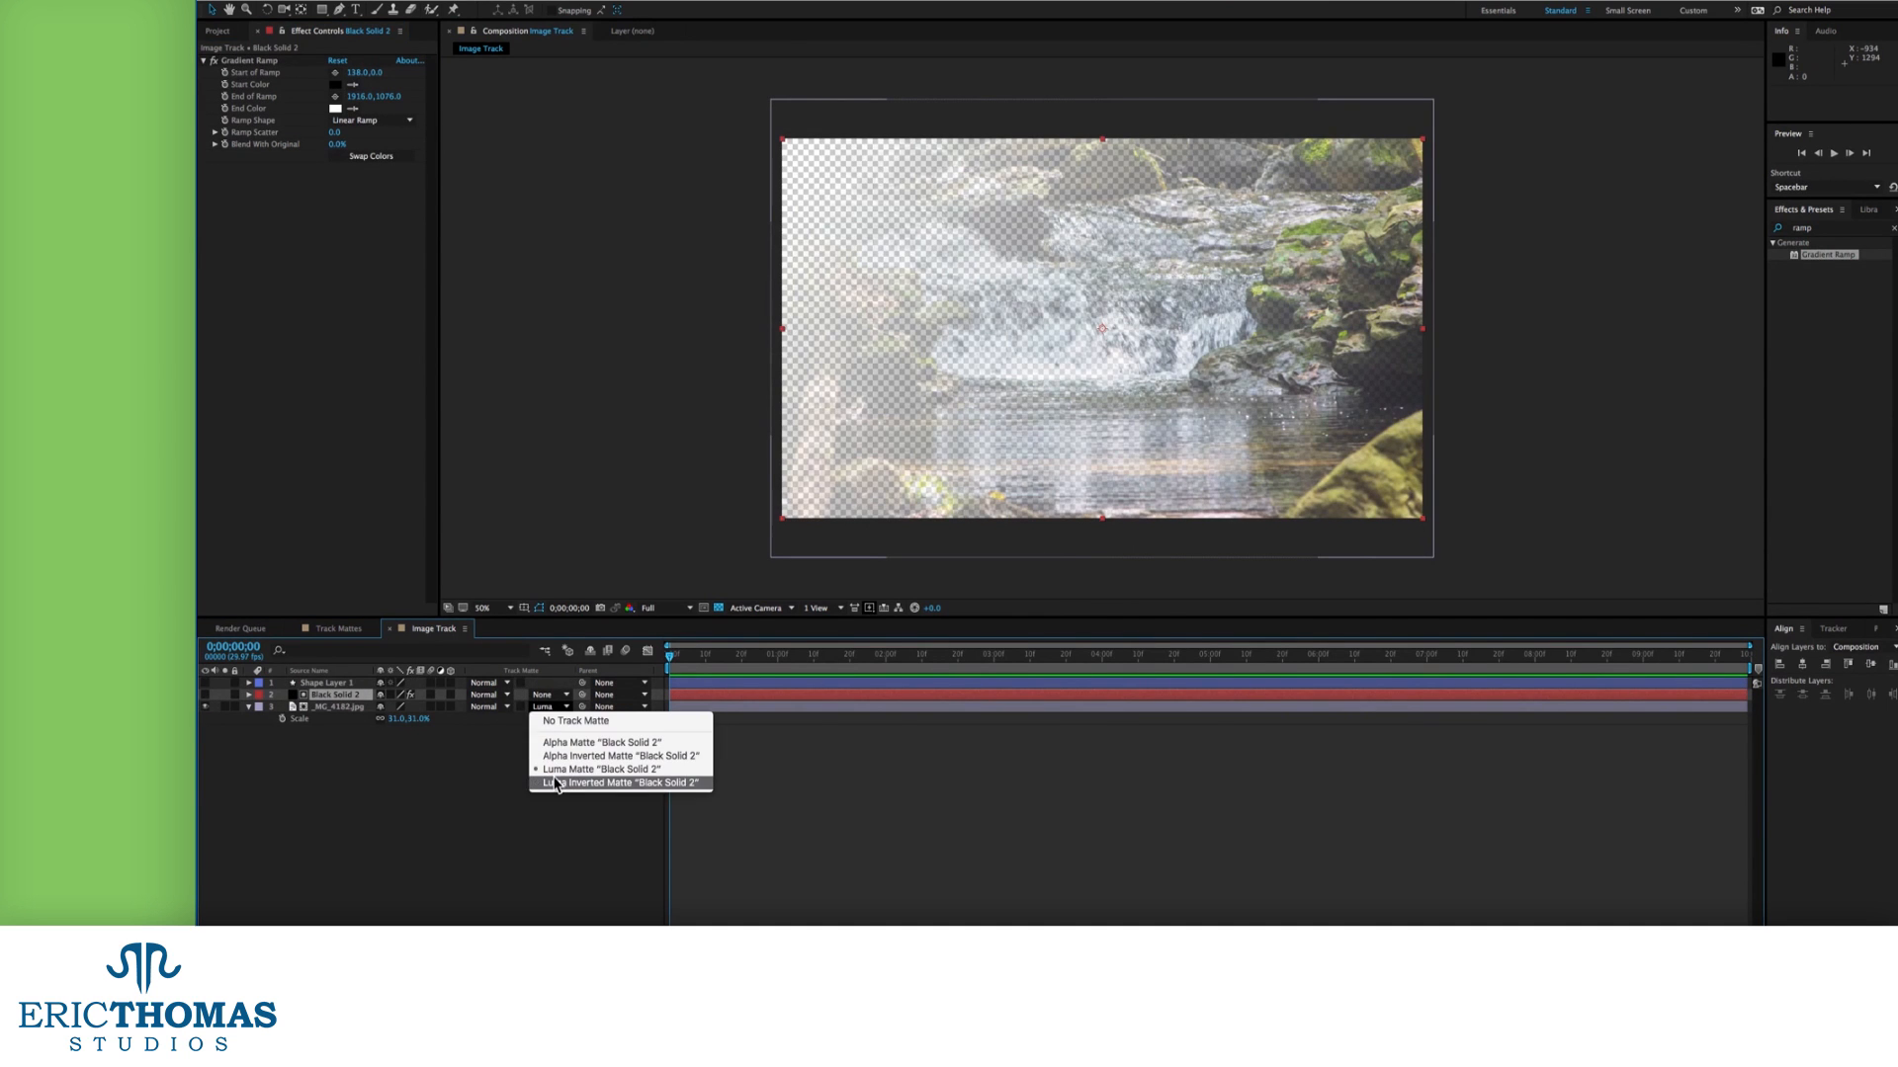
pyautogui.click(554, 782)
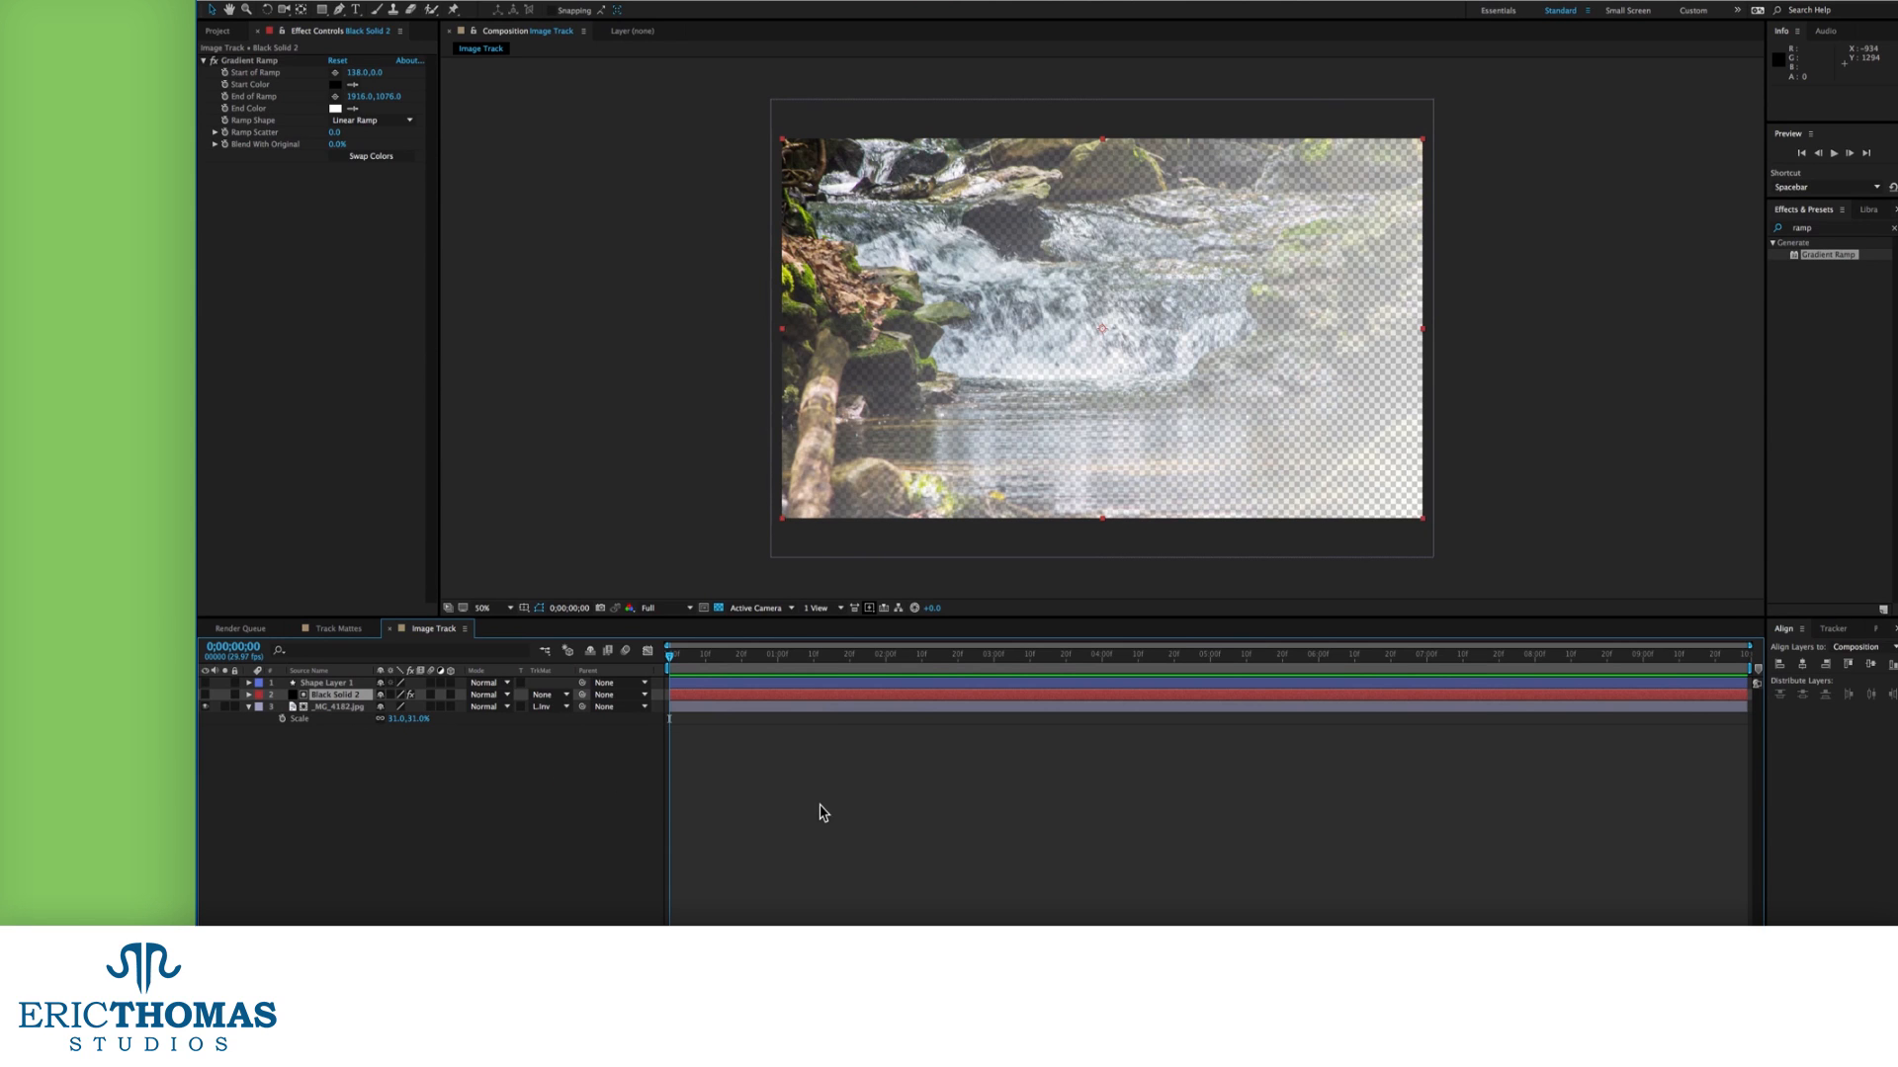
pyautogui.click(550, 707)
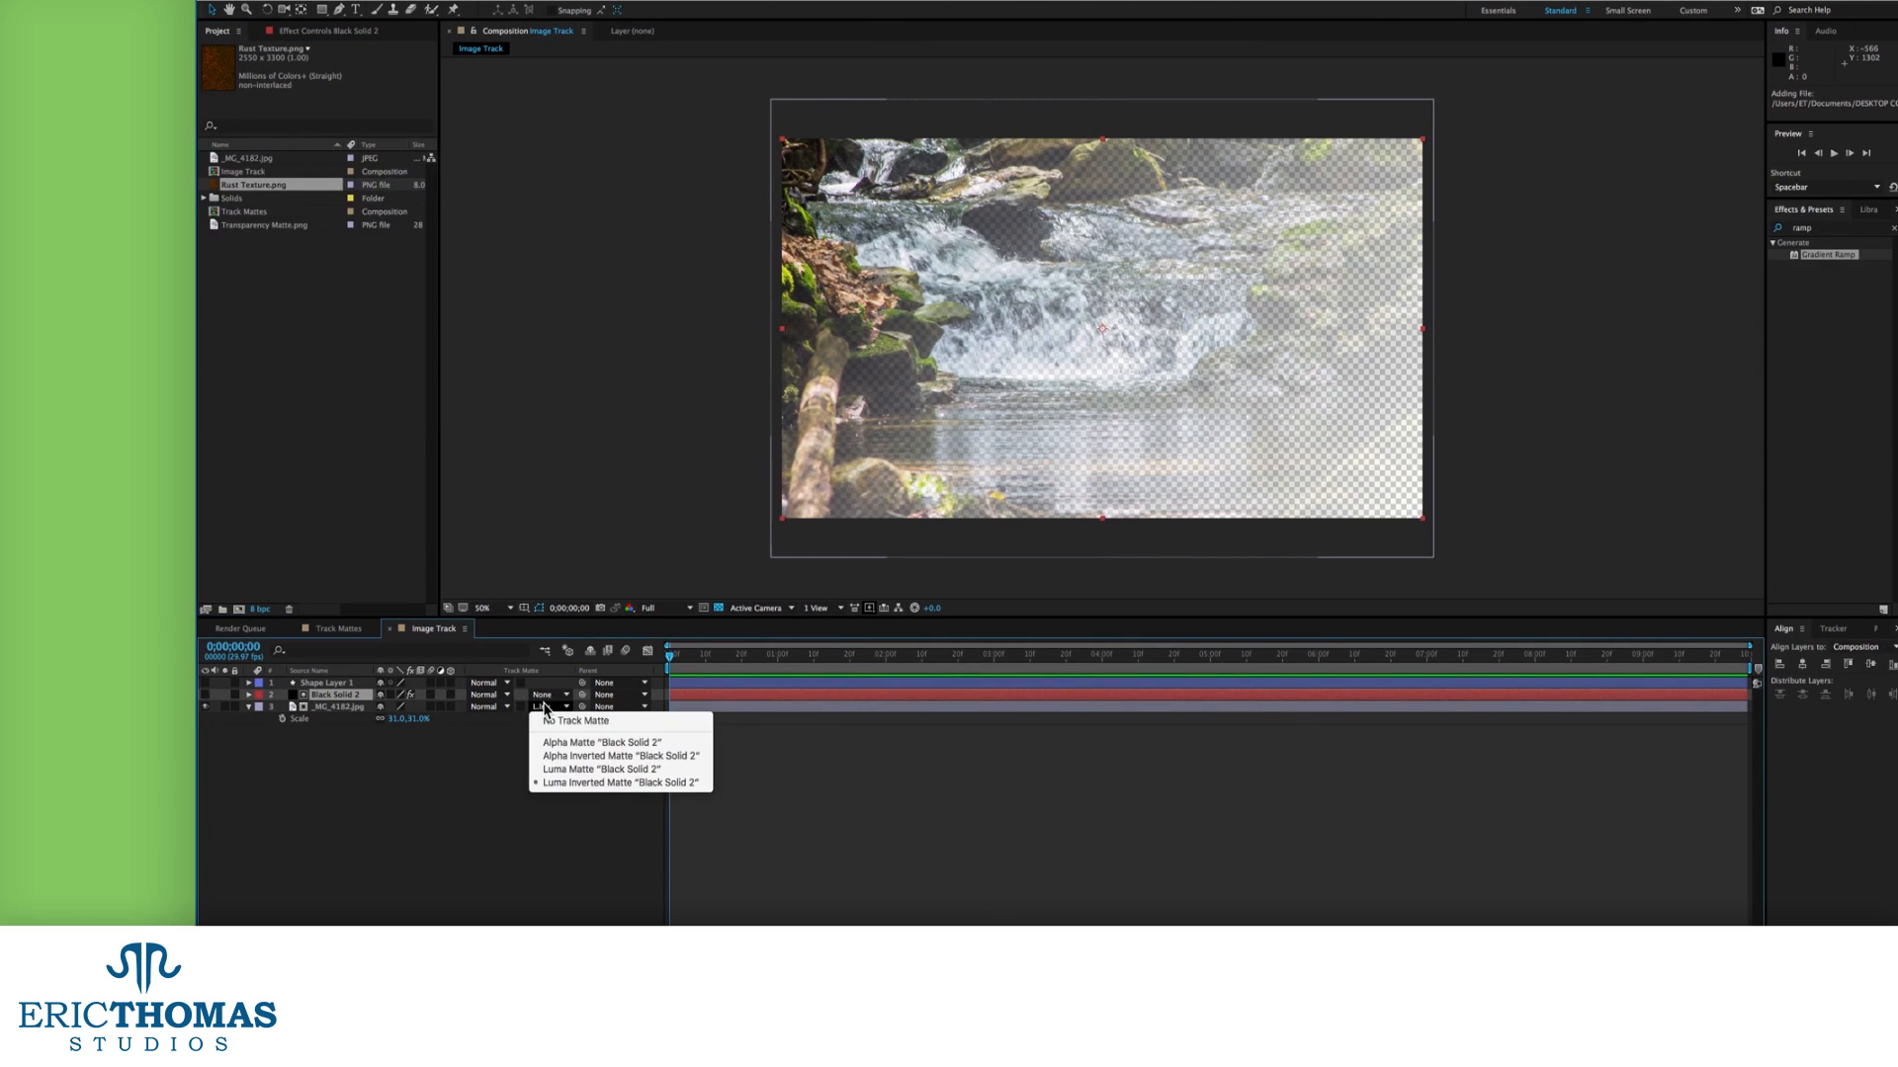
pyautogui.click(543, 724)
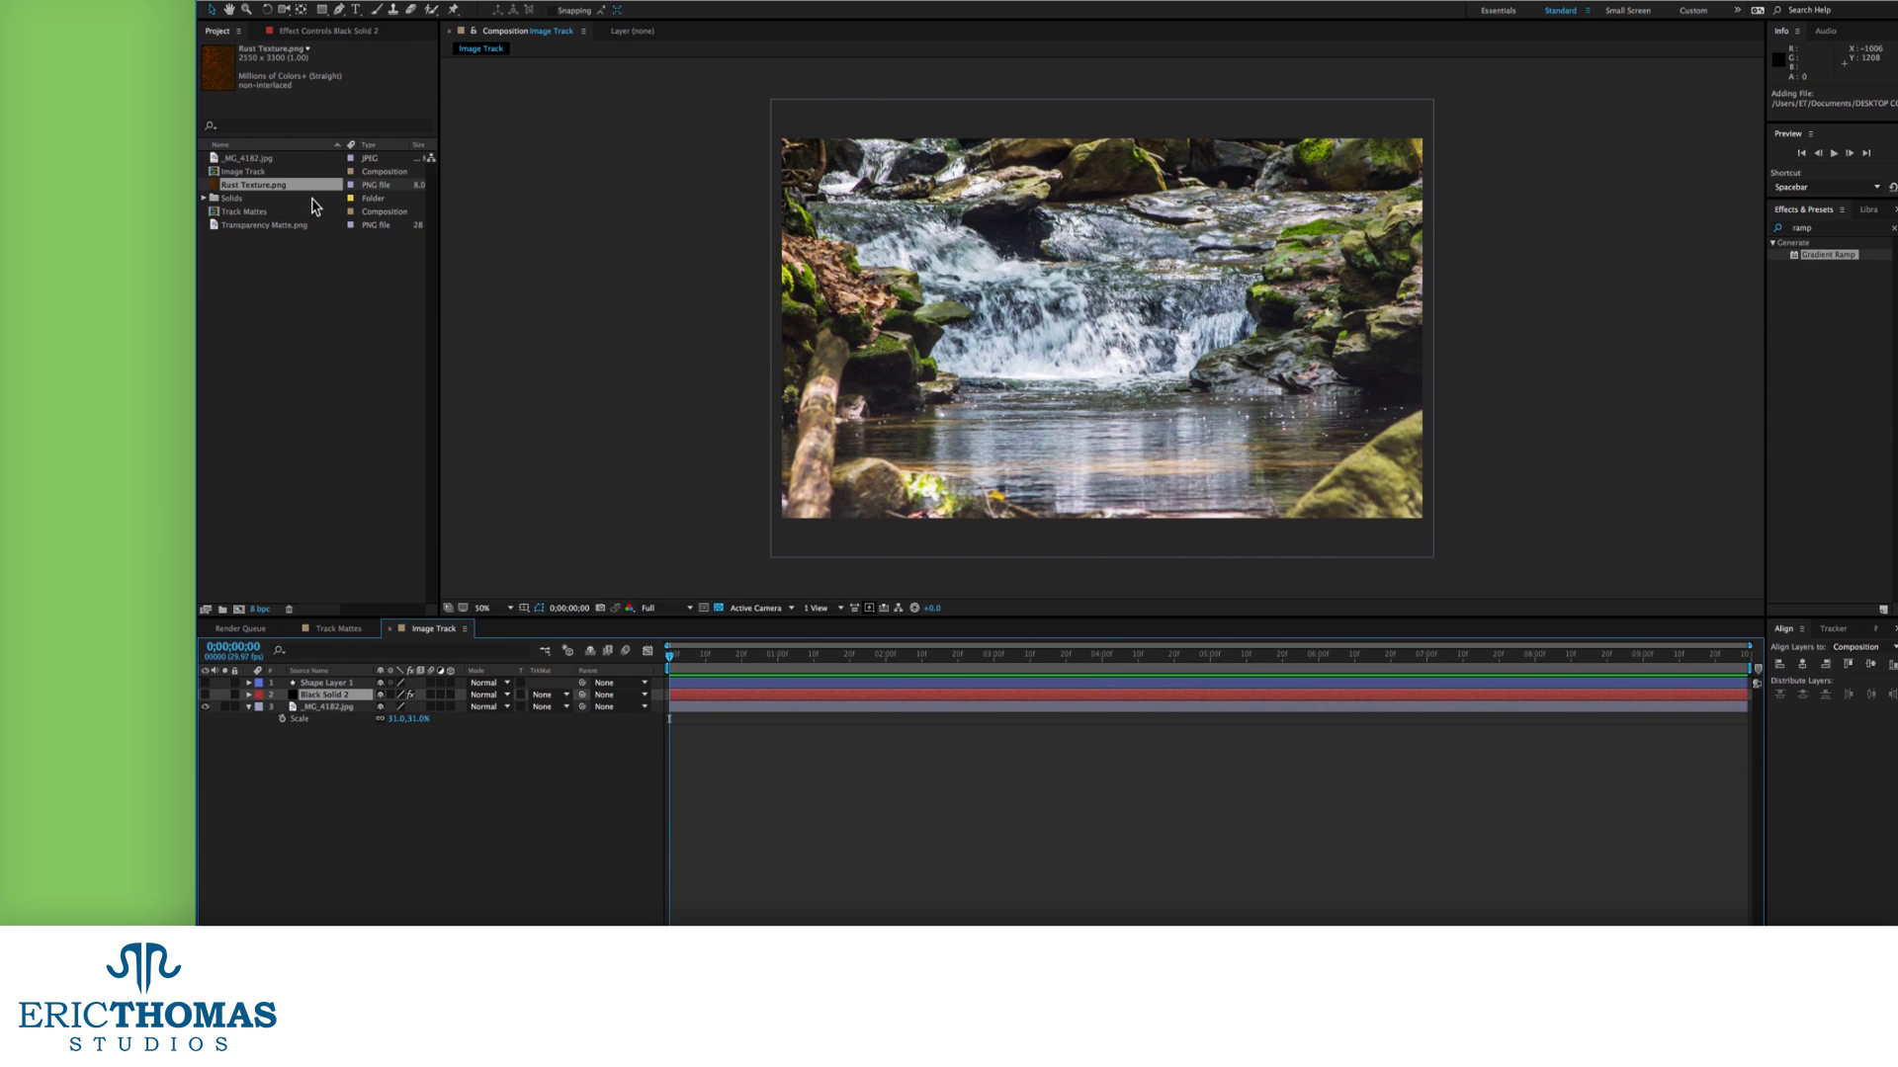
# Add Rust Texture.png as the top layer with the Overlay blending mode and lower its opacity to about 81%.
pyautogui.moveTo(244, 191); pyautogui.dragTo(358, 682)
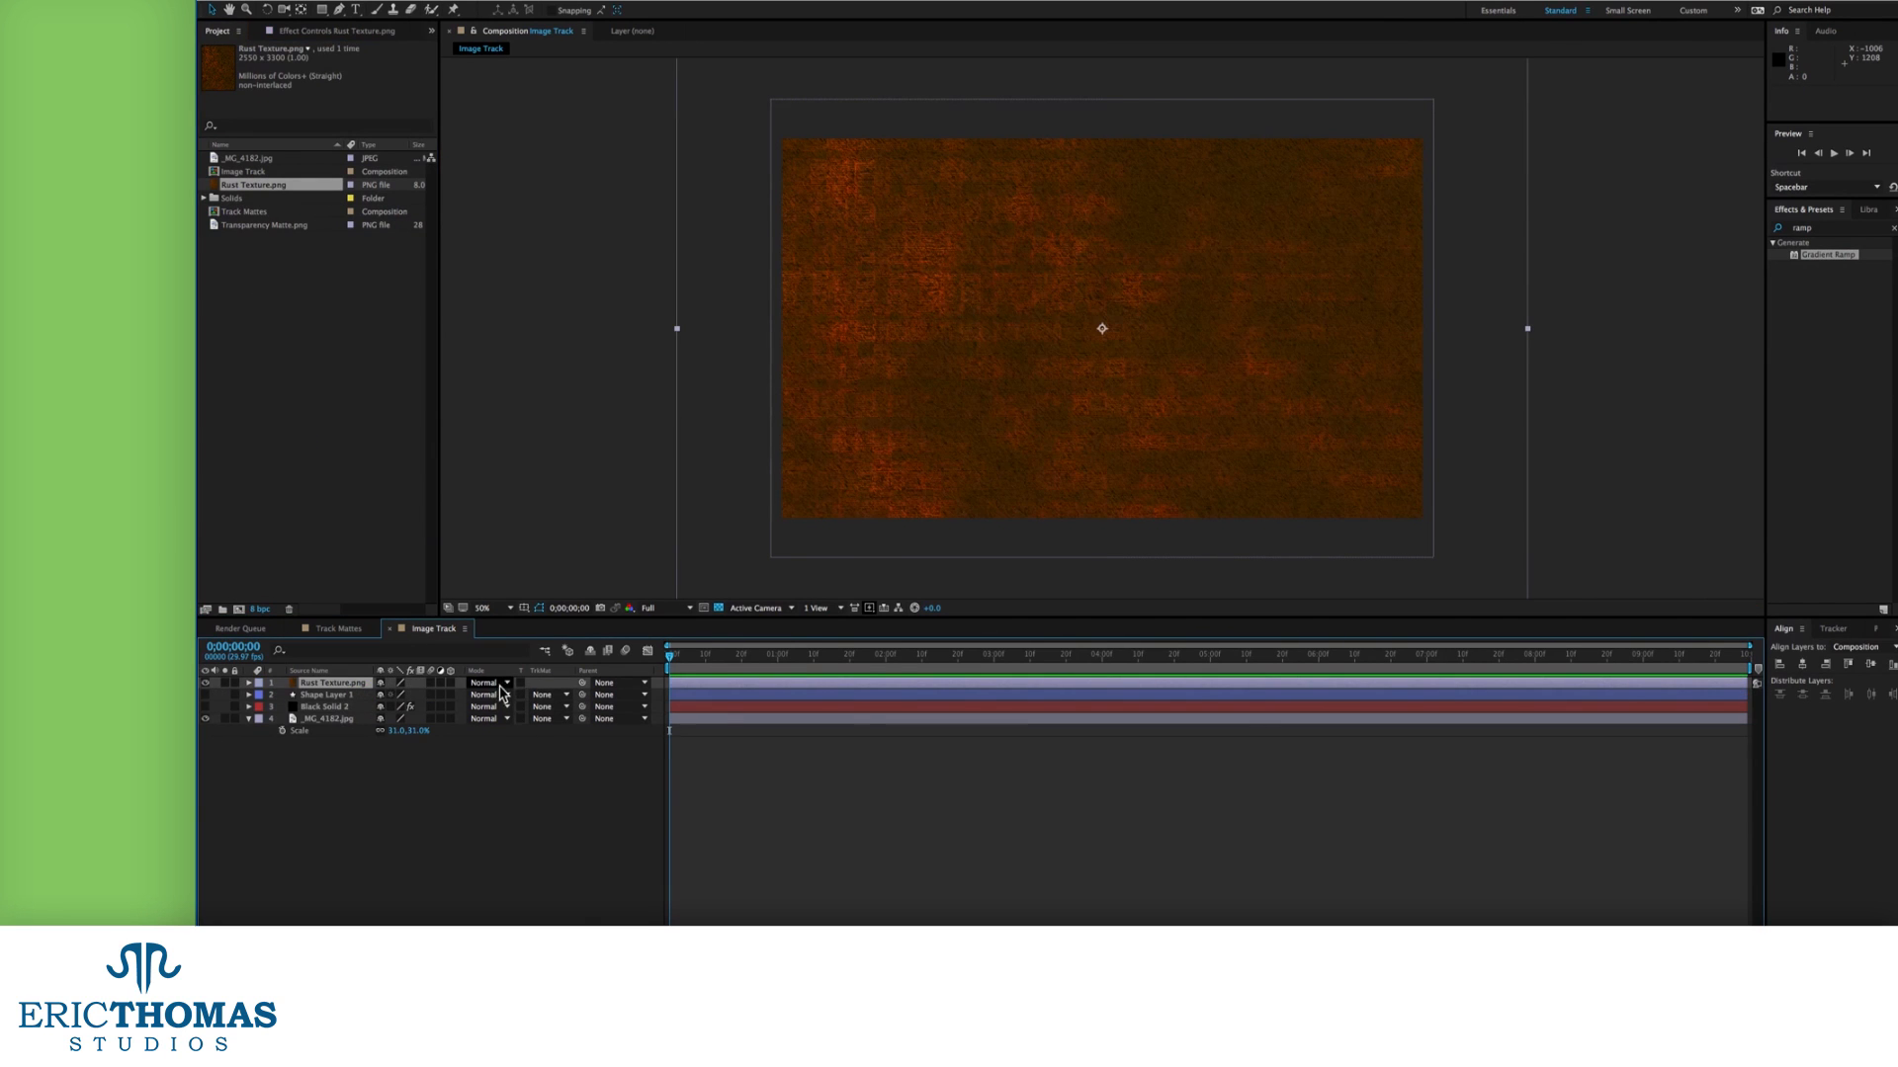
pyautogui.click(502, 684)
pyautogui.click(504, 622)
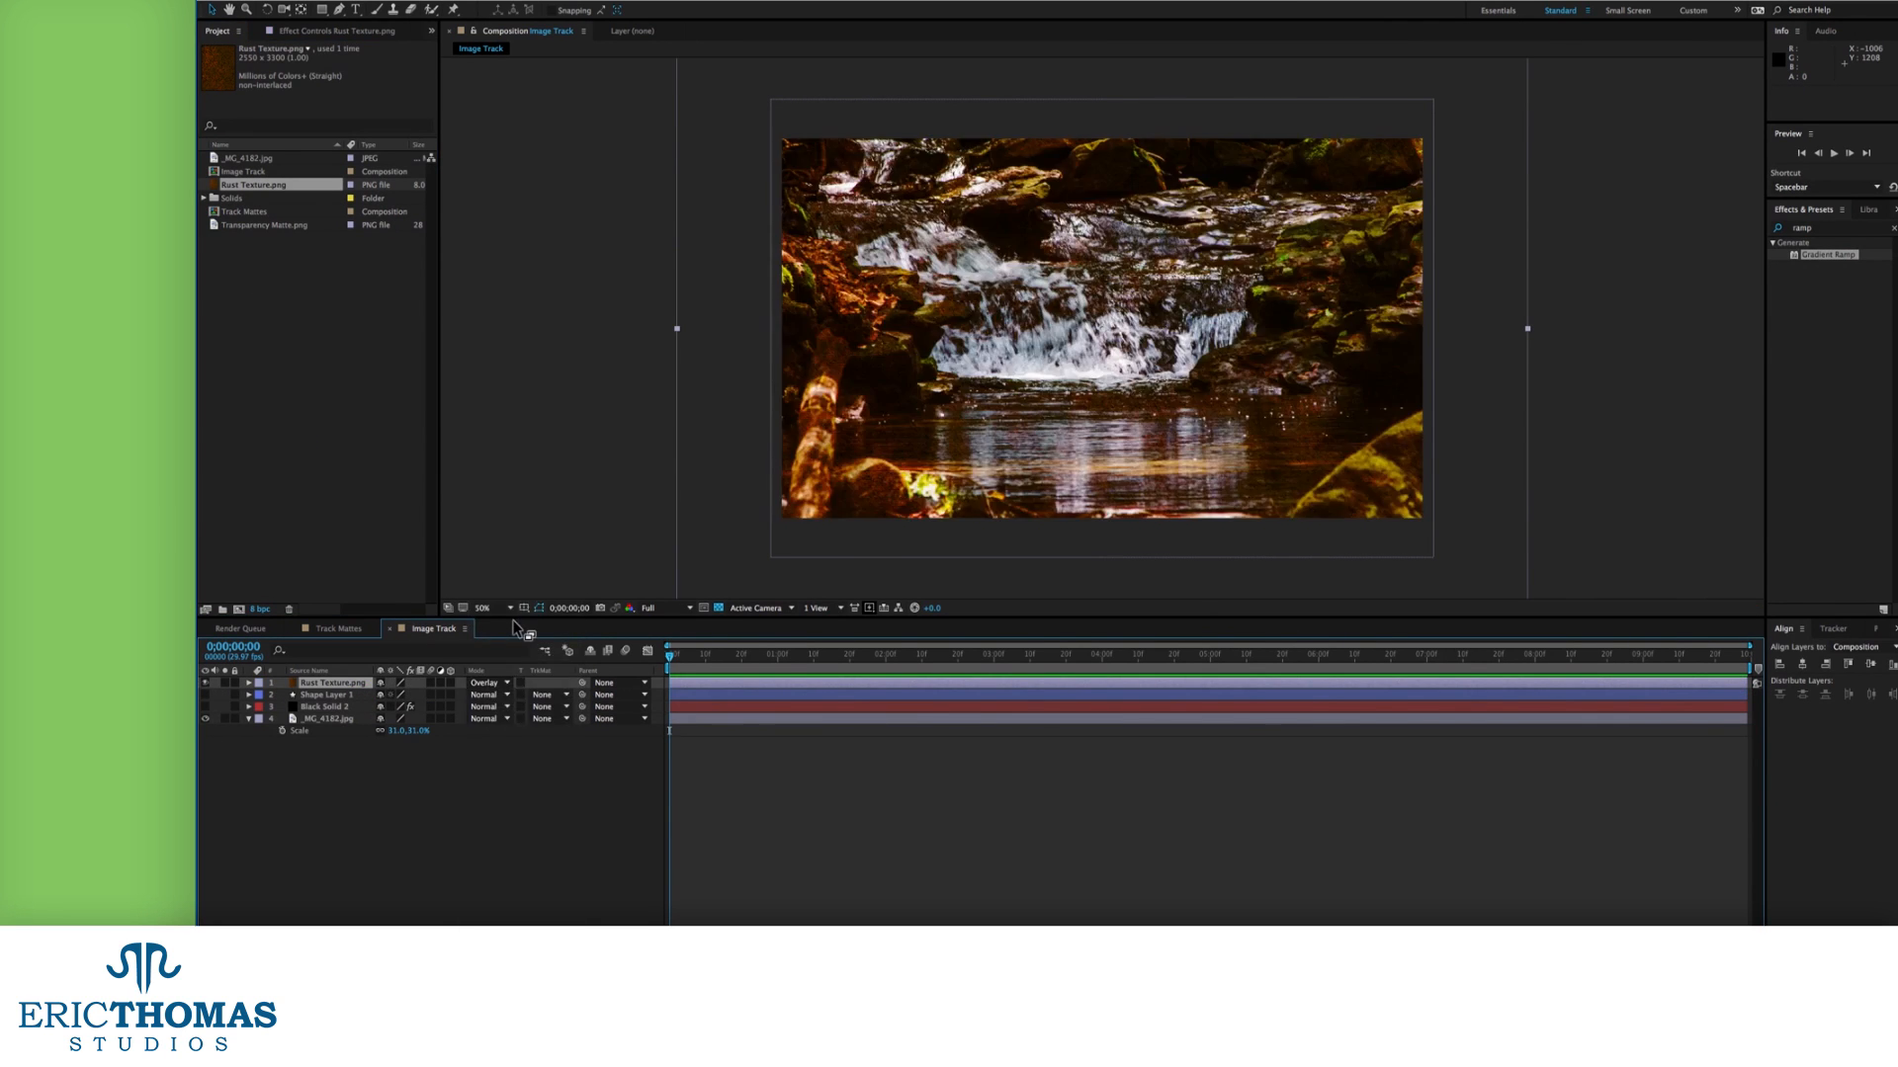
pyautogui.press('t')
pyautogui.moveTo(383, 695); pyautogui.dragTo(354, 695)
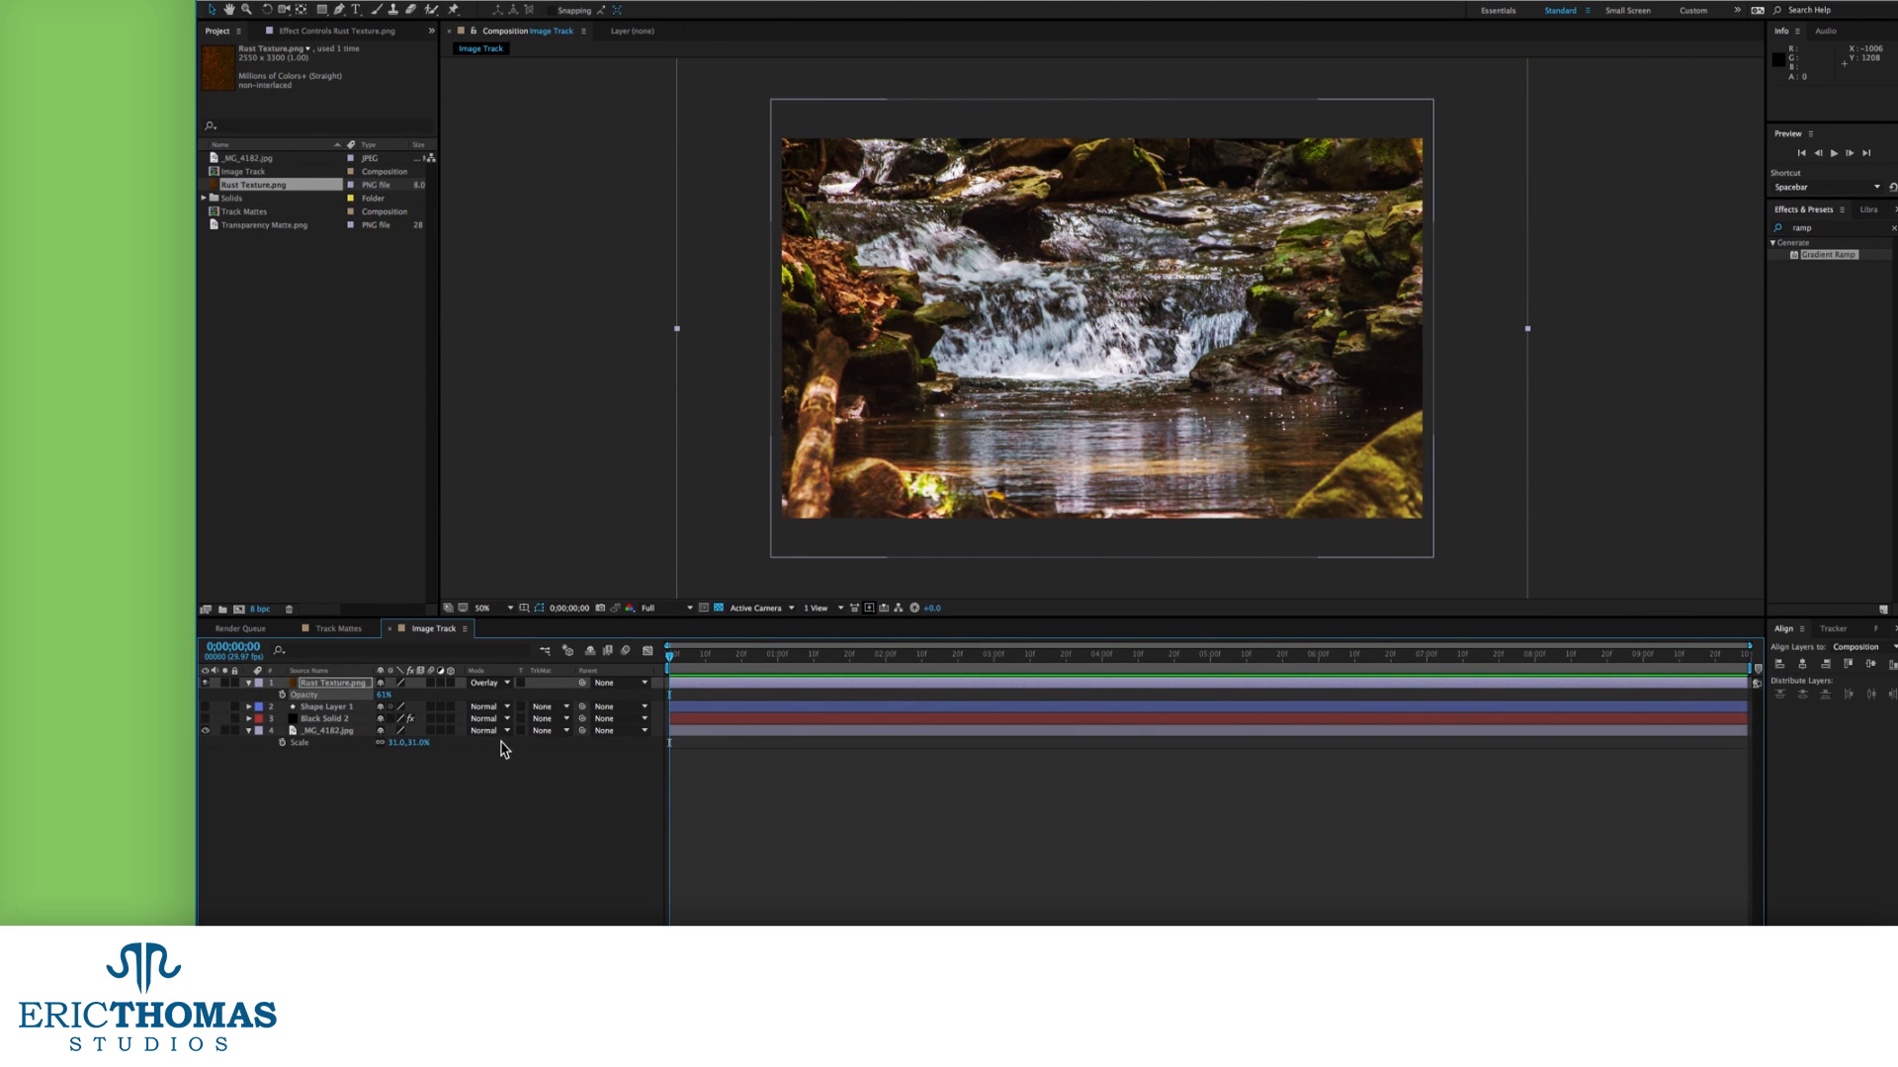
# Delete the Black Solid 2 layer and set the image's track matte to Alpha Matte "Shape Layer 1".
pyautogui.click(336, 719)
pyautogui.press('Delete')
pyautogui.click(331, 707)
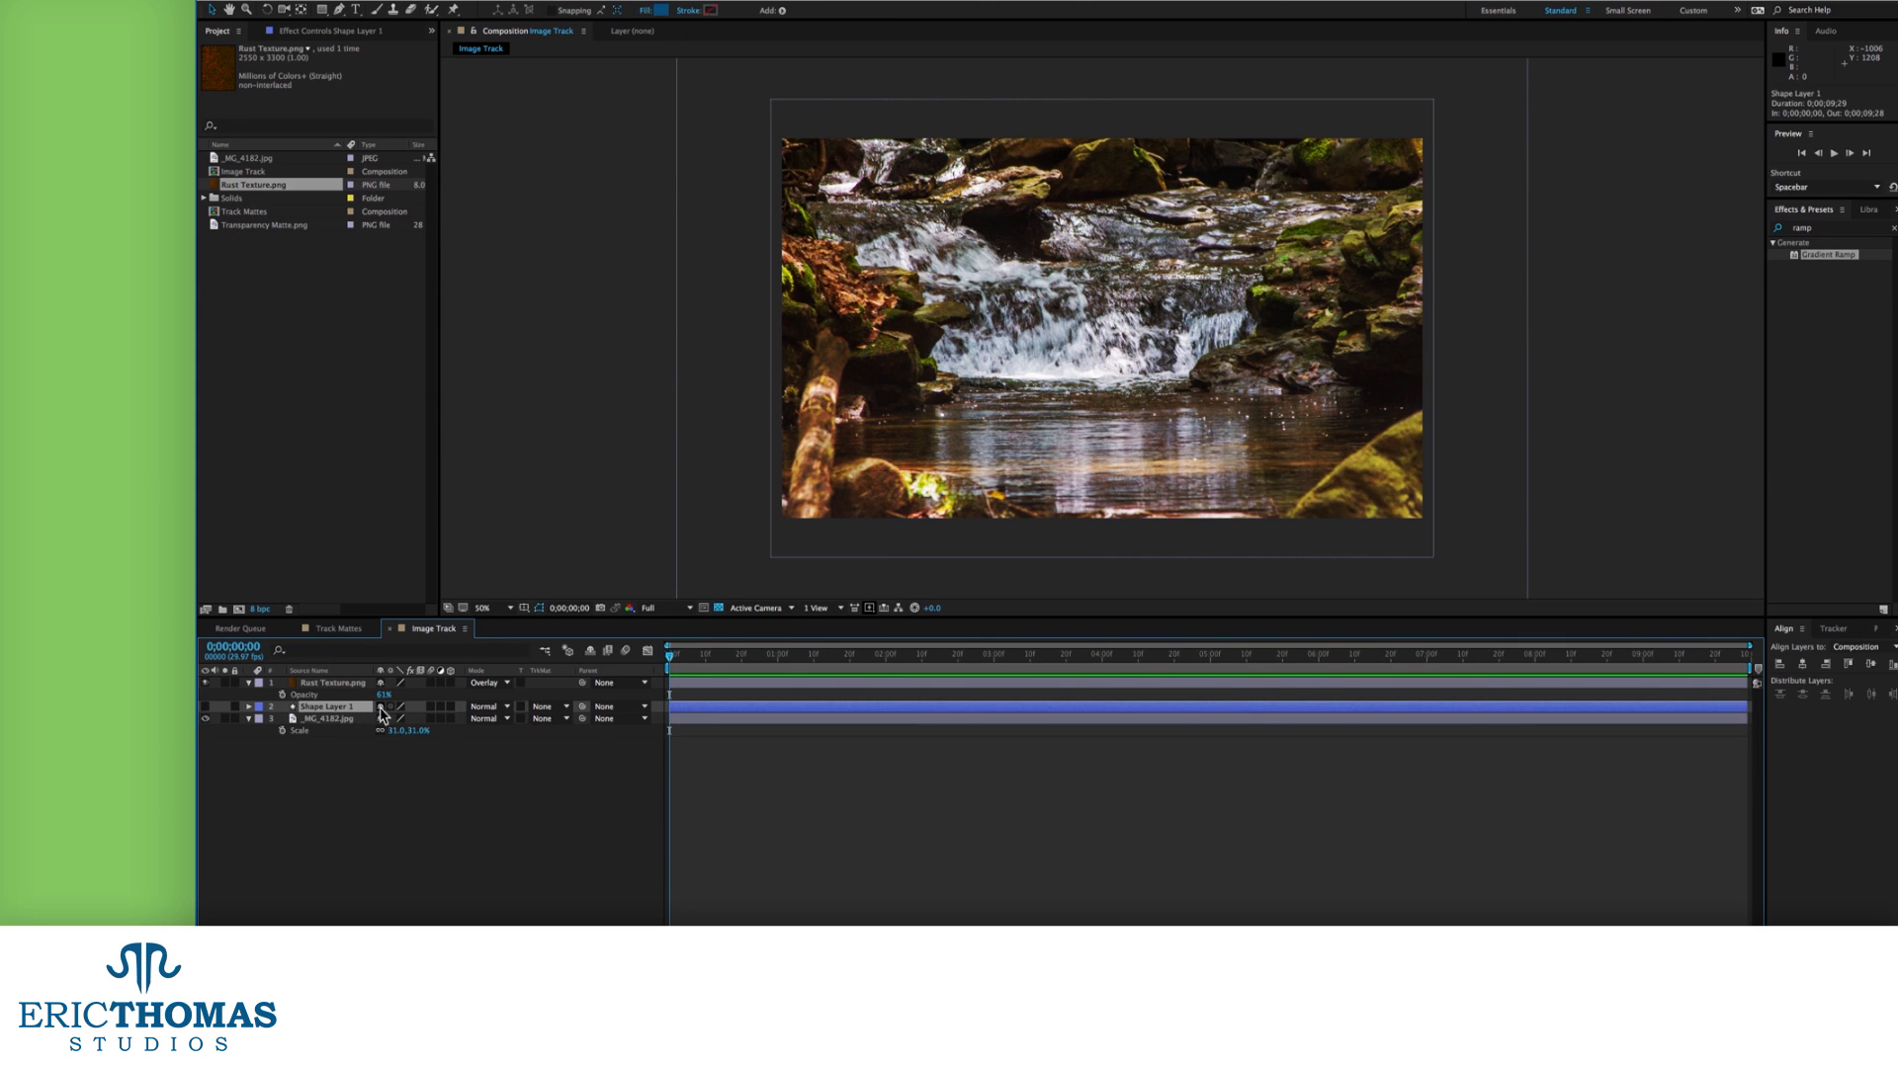
pyautogui.click(543, 719)
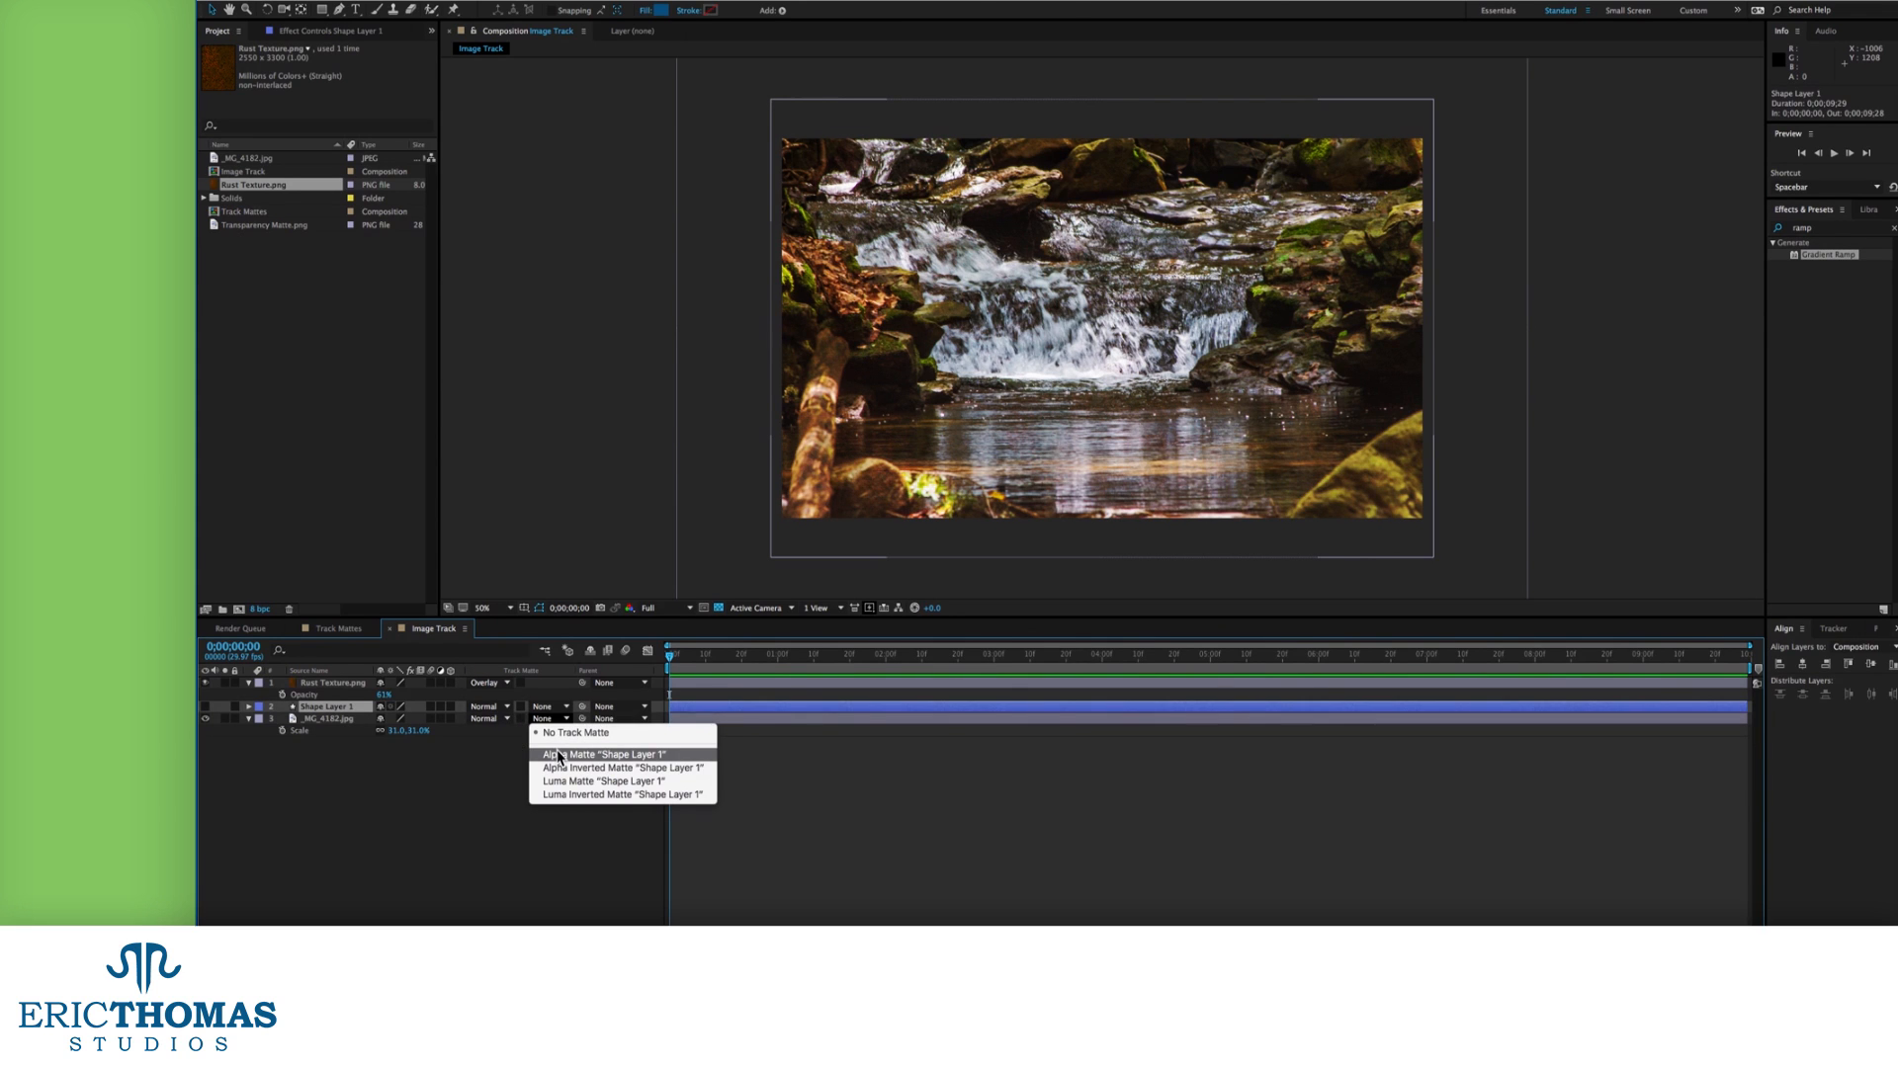
pyautogui.click(560, 755)
# Move the Rust Texture layer between the shape layer and the image, and set the image to No Track Matte.
pyautogui.moveTo(341, 683); pyautogui.dragTo(348, 713)
pyautogui.click(552, 718)
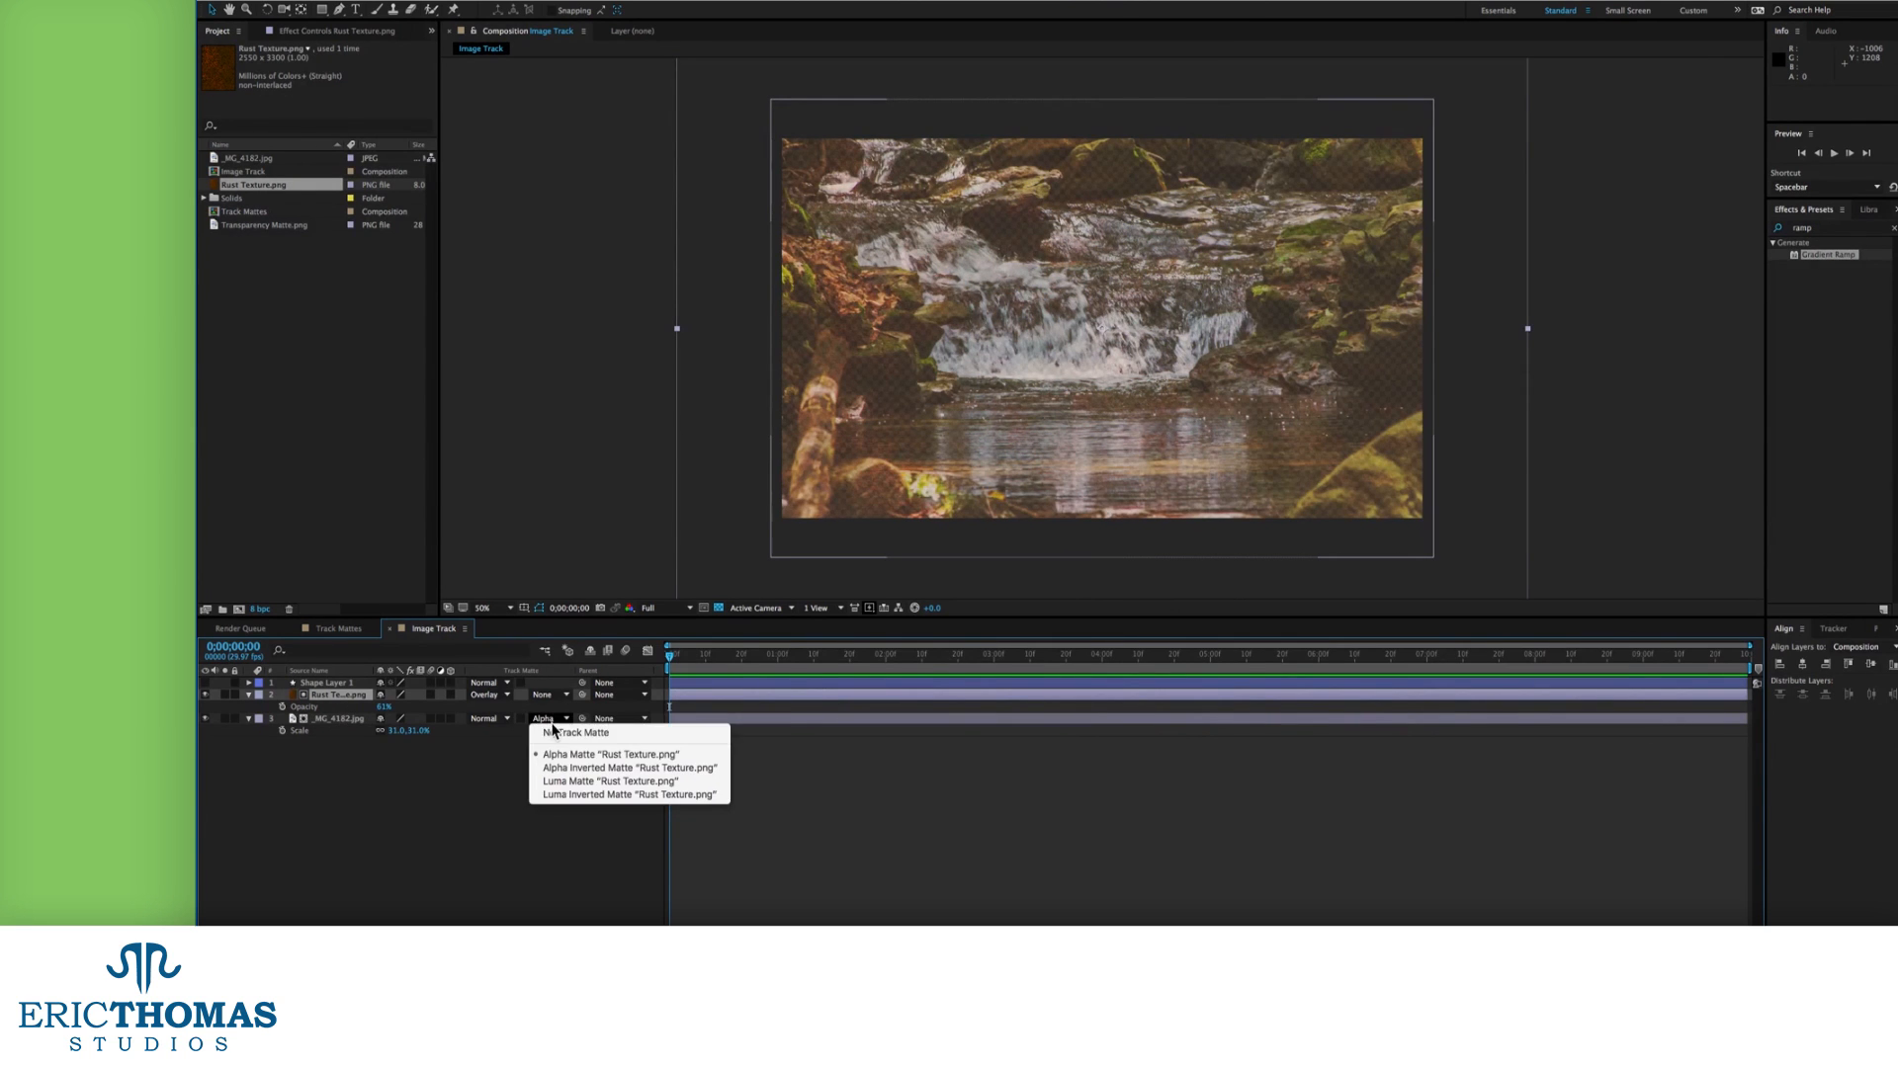
pyautogui.click(555, 732)
# Pre-compose the rust texture and image layers together into a new composition named "Pre-Comped".
pyautogui.keyDown('shift'); pyautogui.click(344, 715); pyautogui.keyUp('shift')
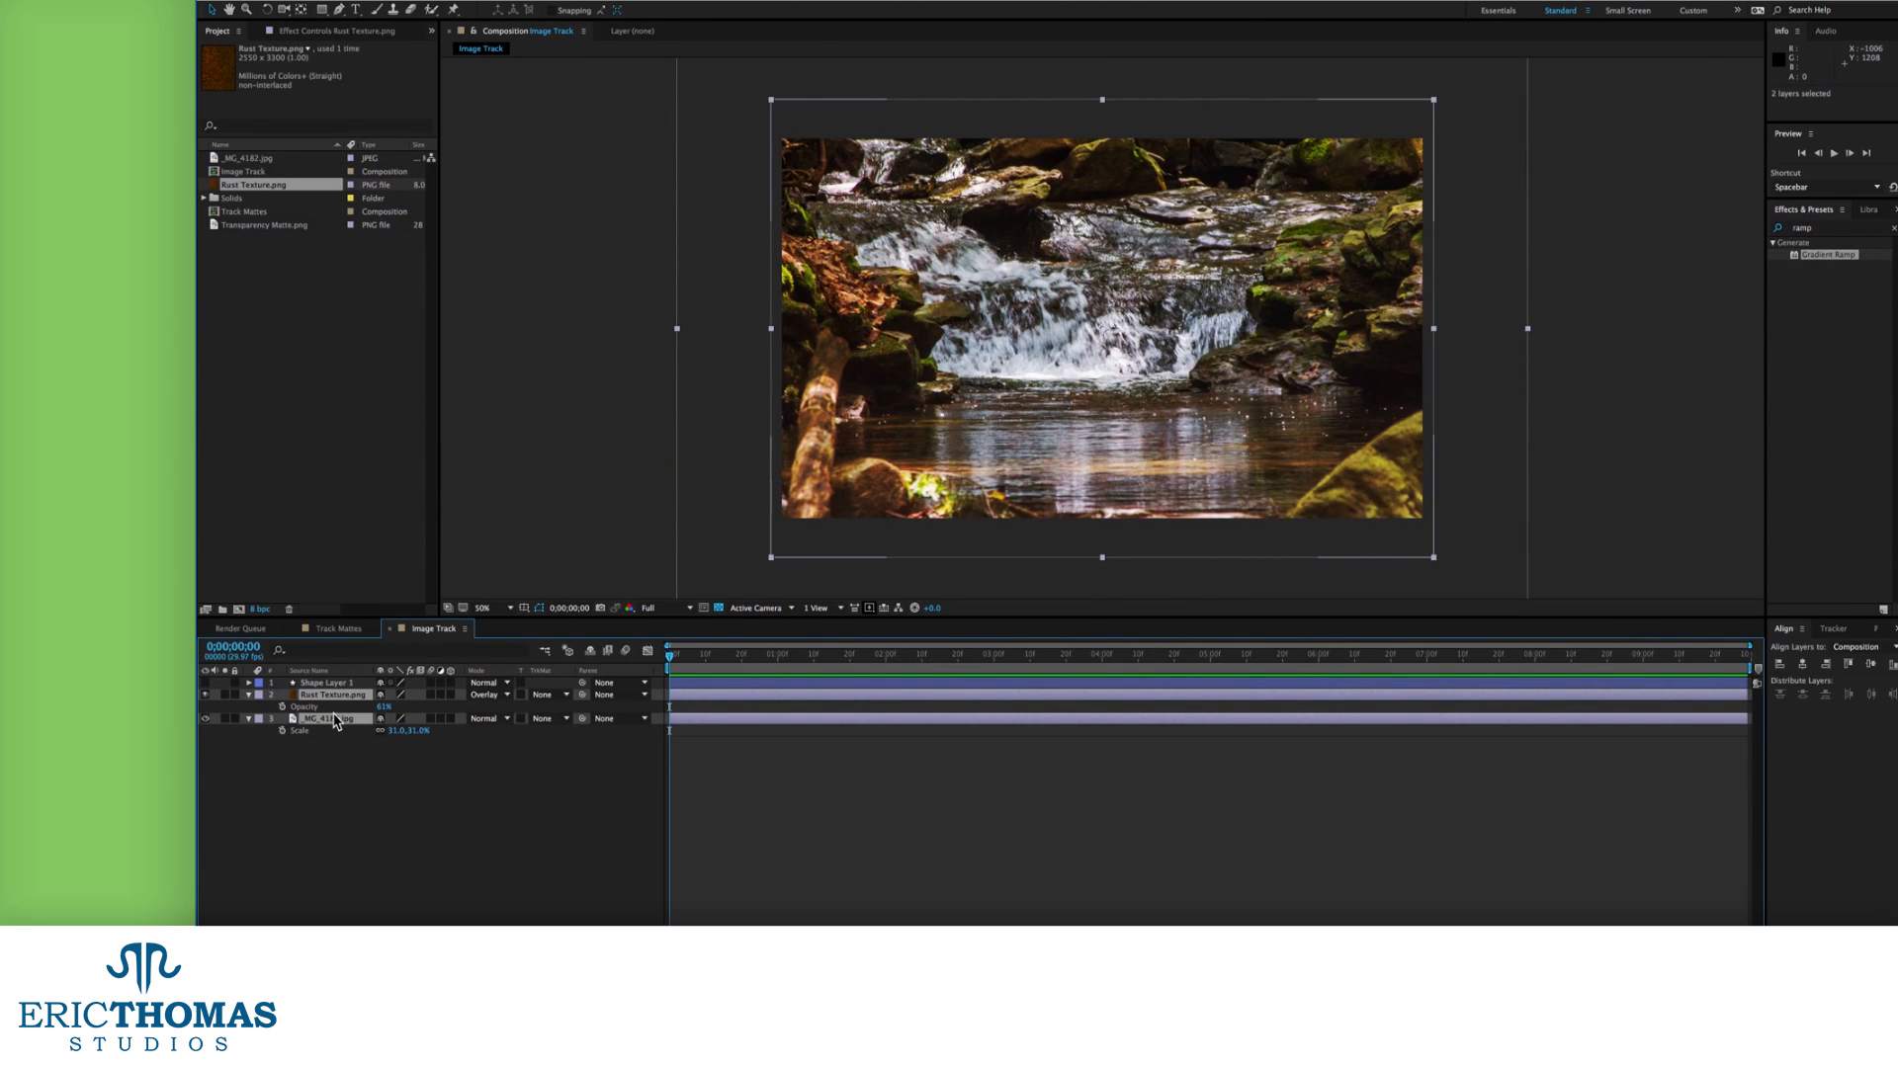
pyautogui.rightClick(346, 716)
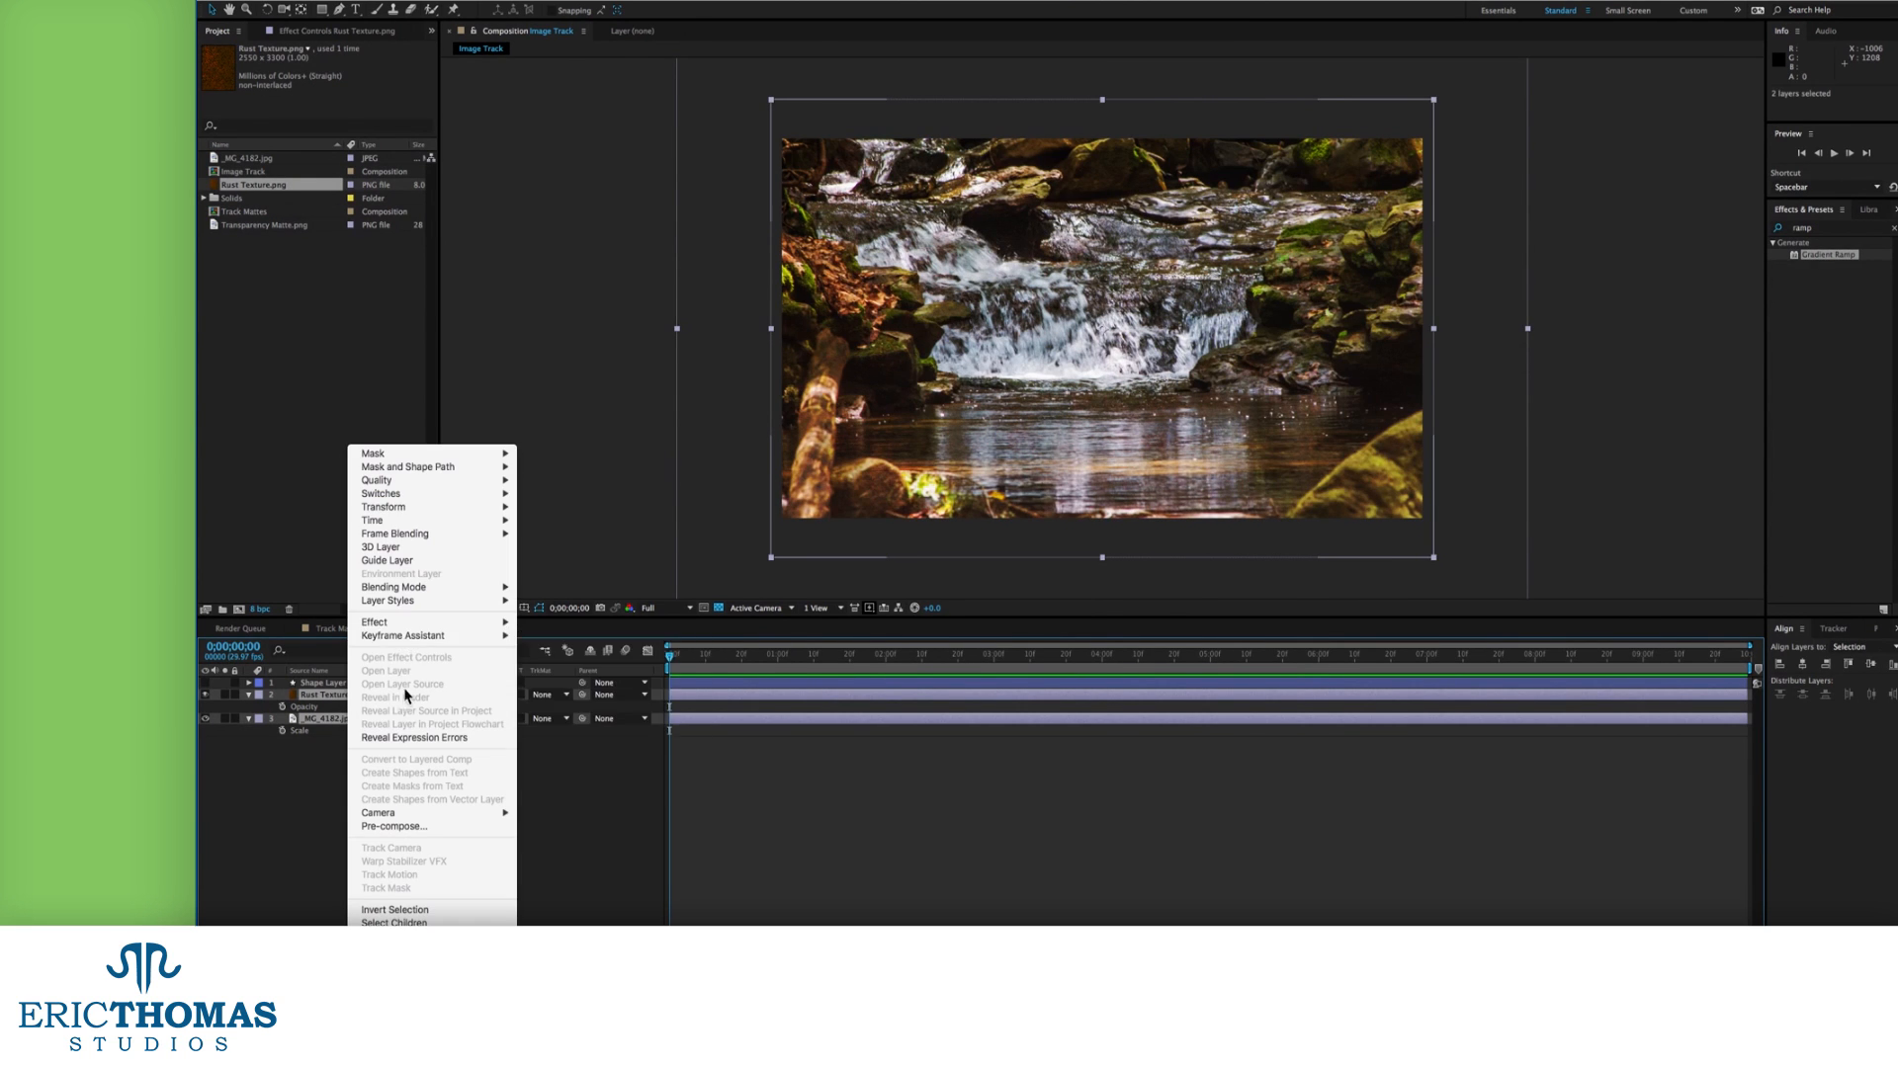
pyautogui.click(410, 828)
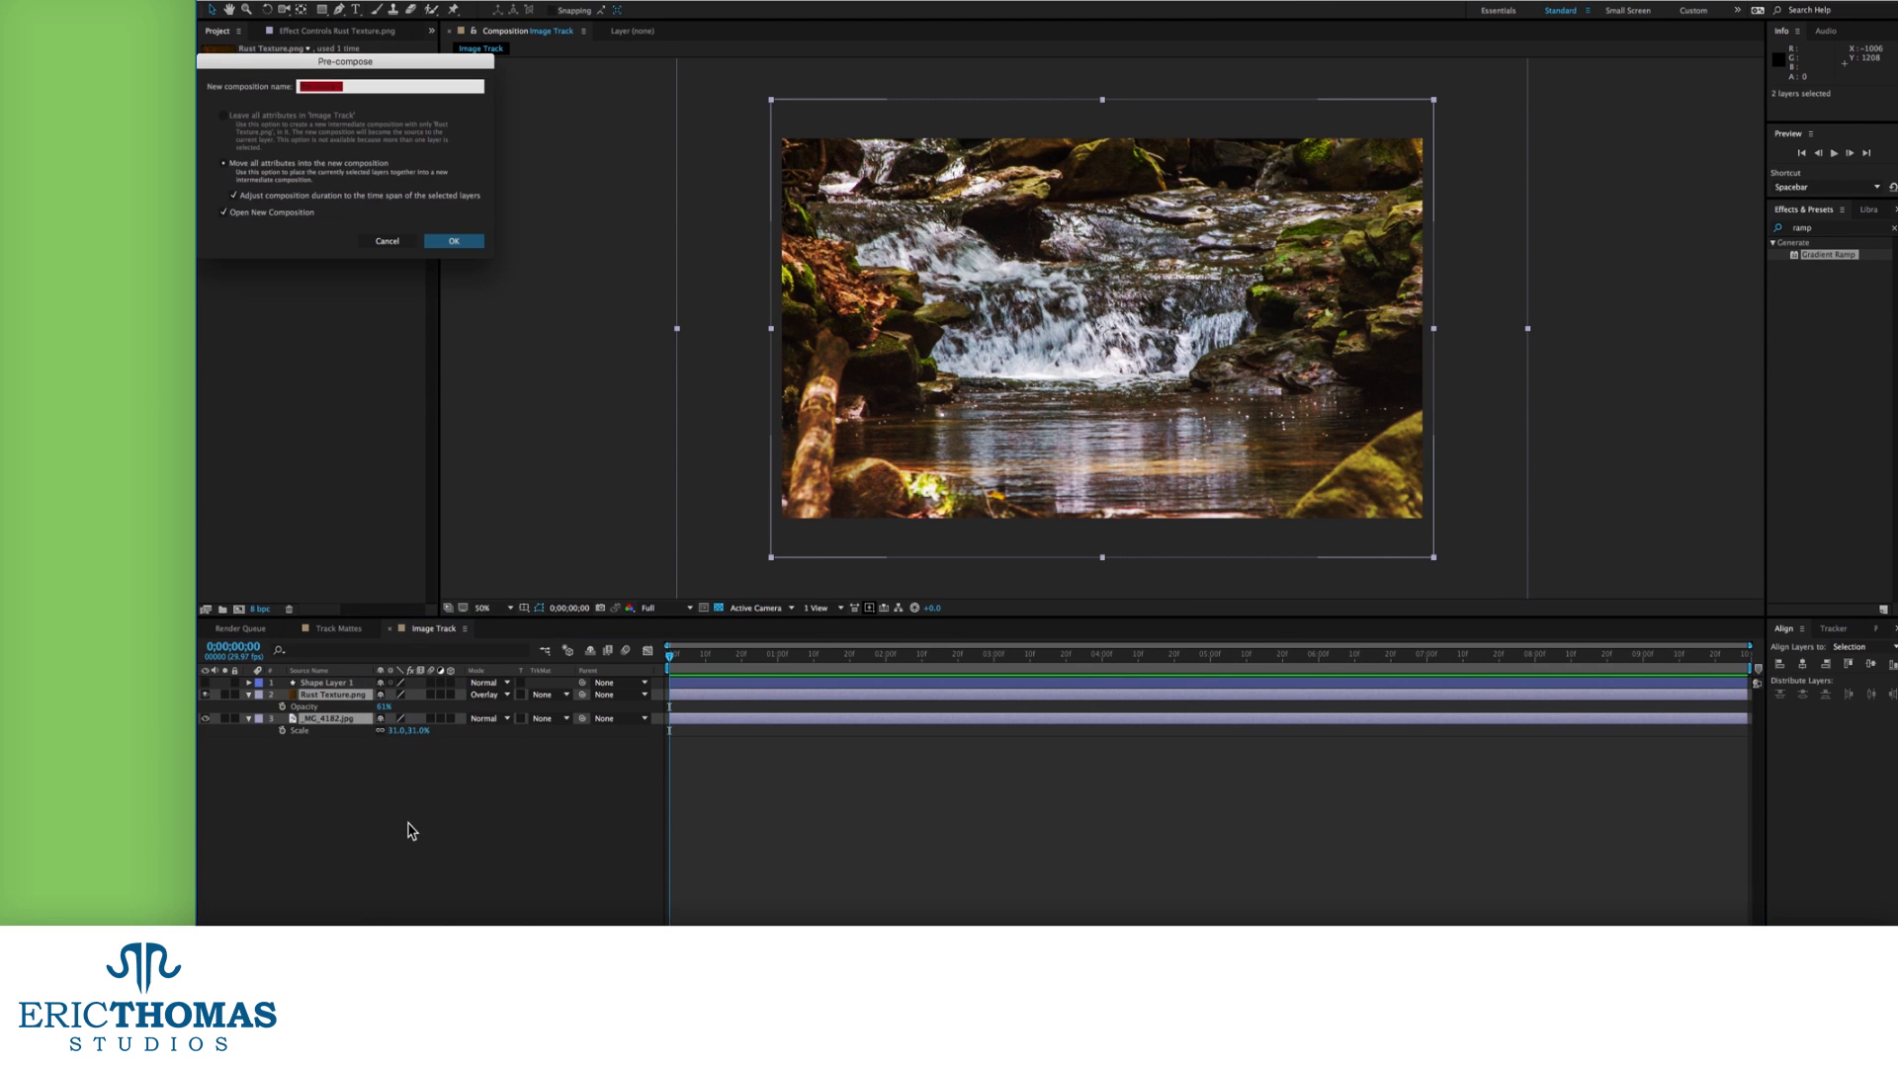
pyautogui.write('Pre-Comped')
pyautogui.press('Return')
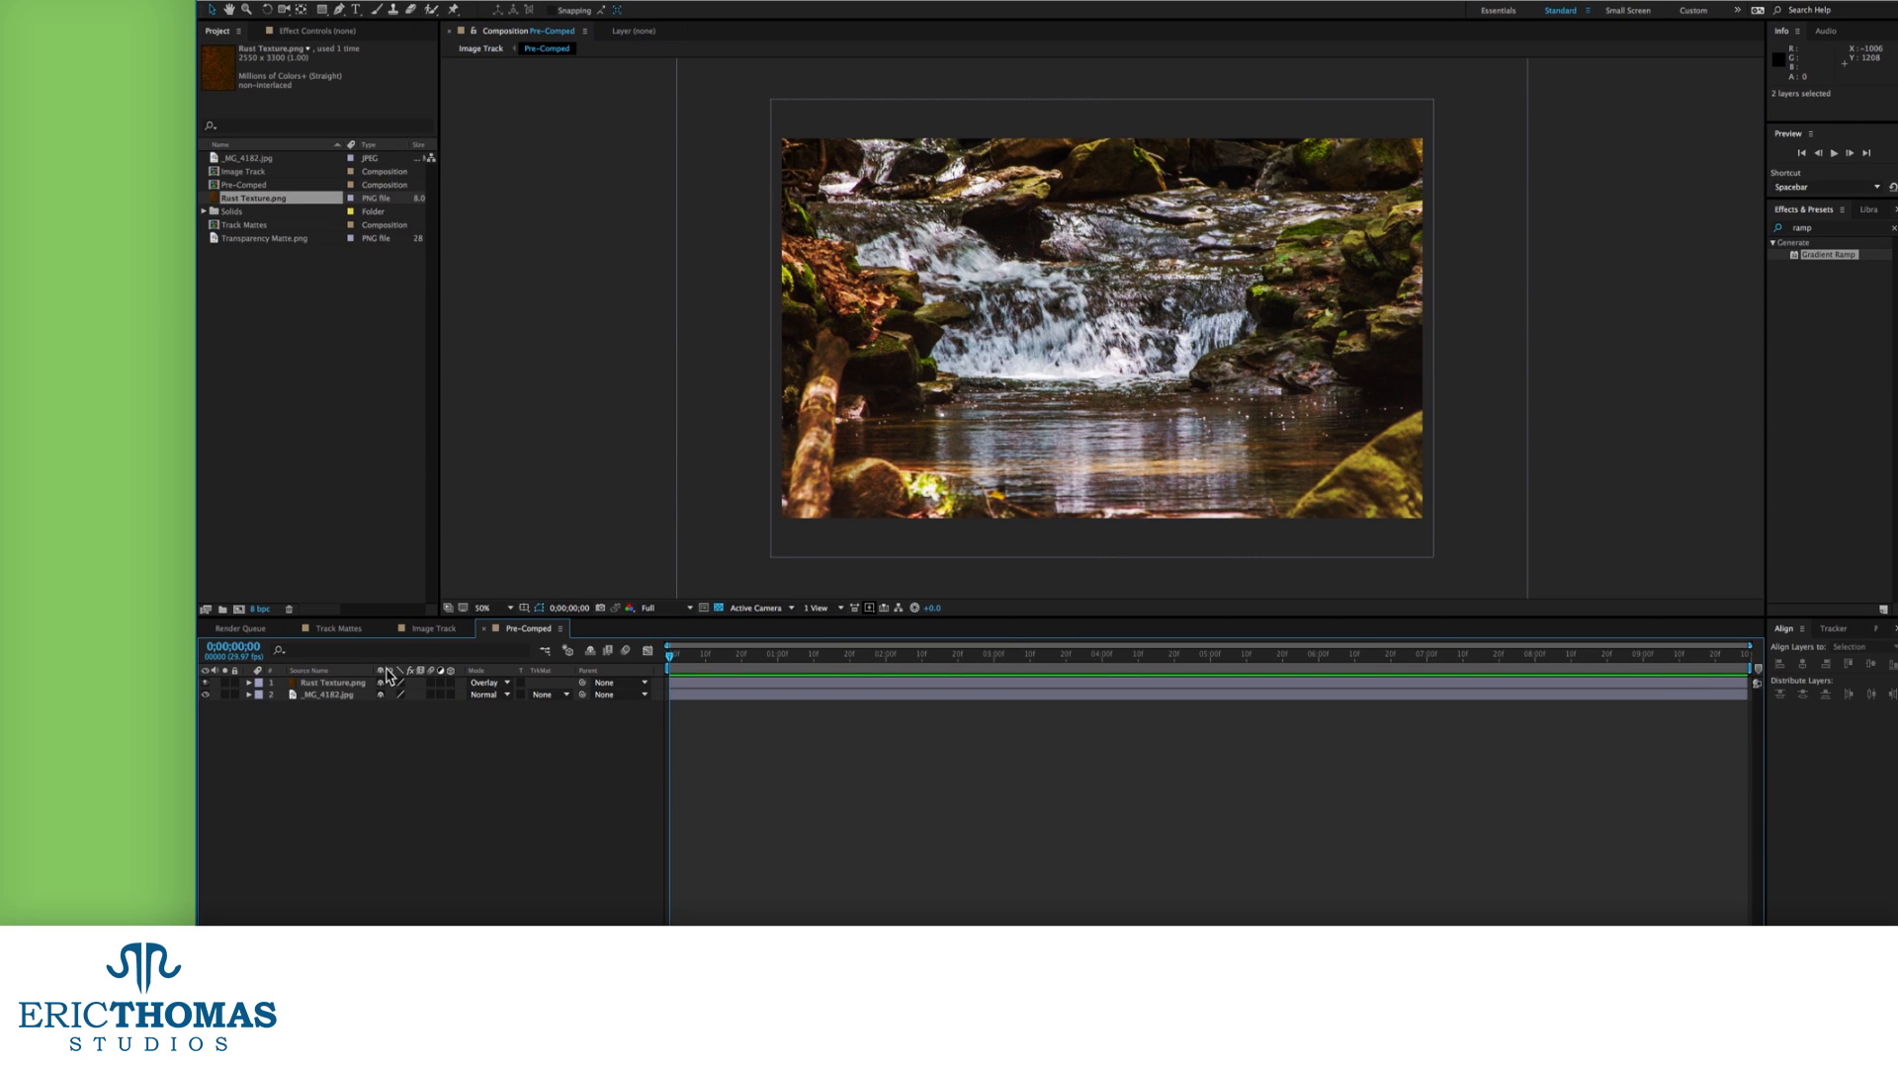
# Return to the Image Track composition and set the Pre-Comped layer's track matte to Alpha Matte "Shape Layer 1".
pyautogui.click(417, 634)
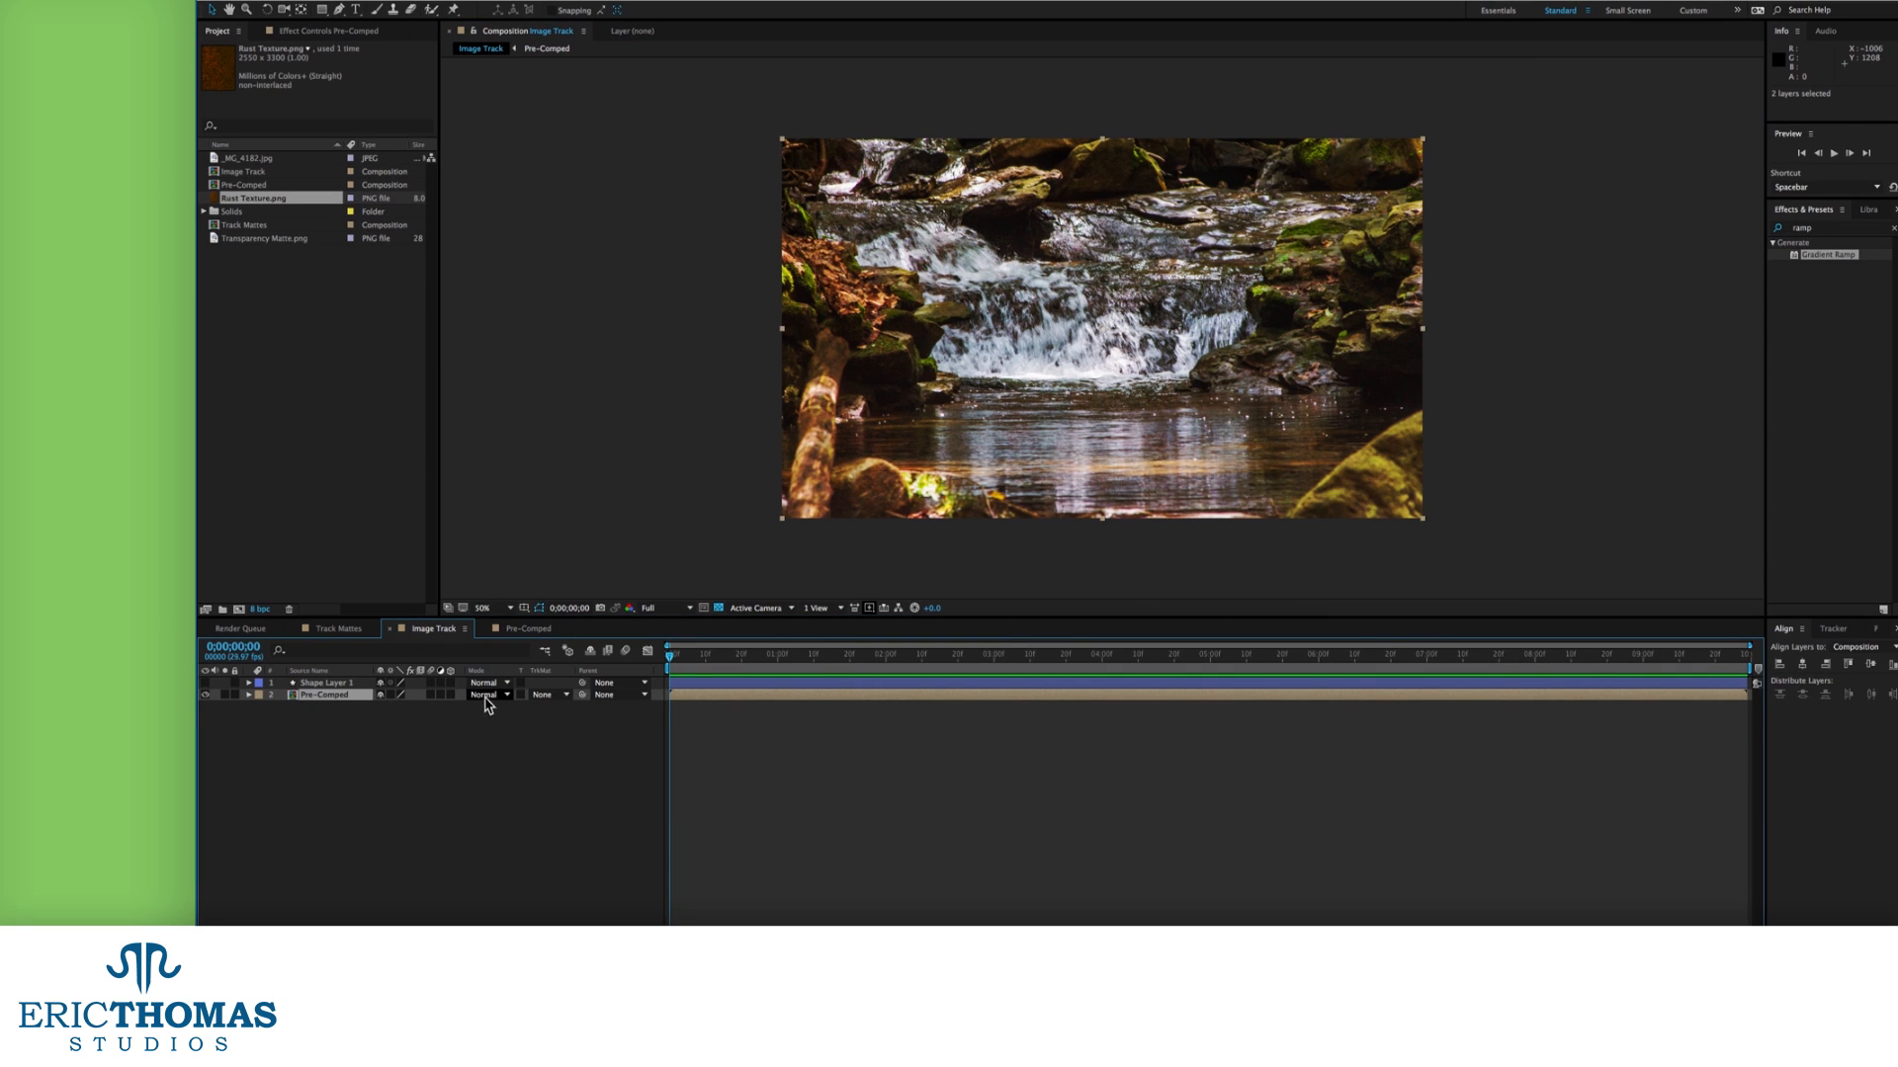
pyautogui.click(539, 696)
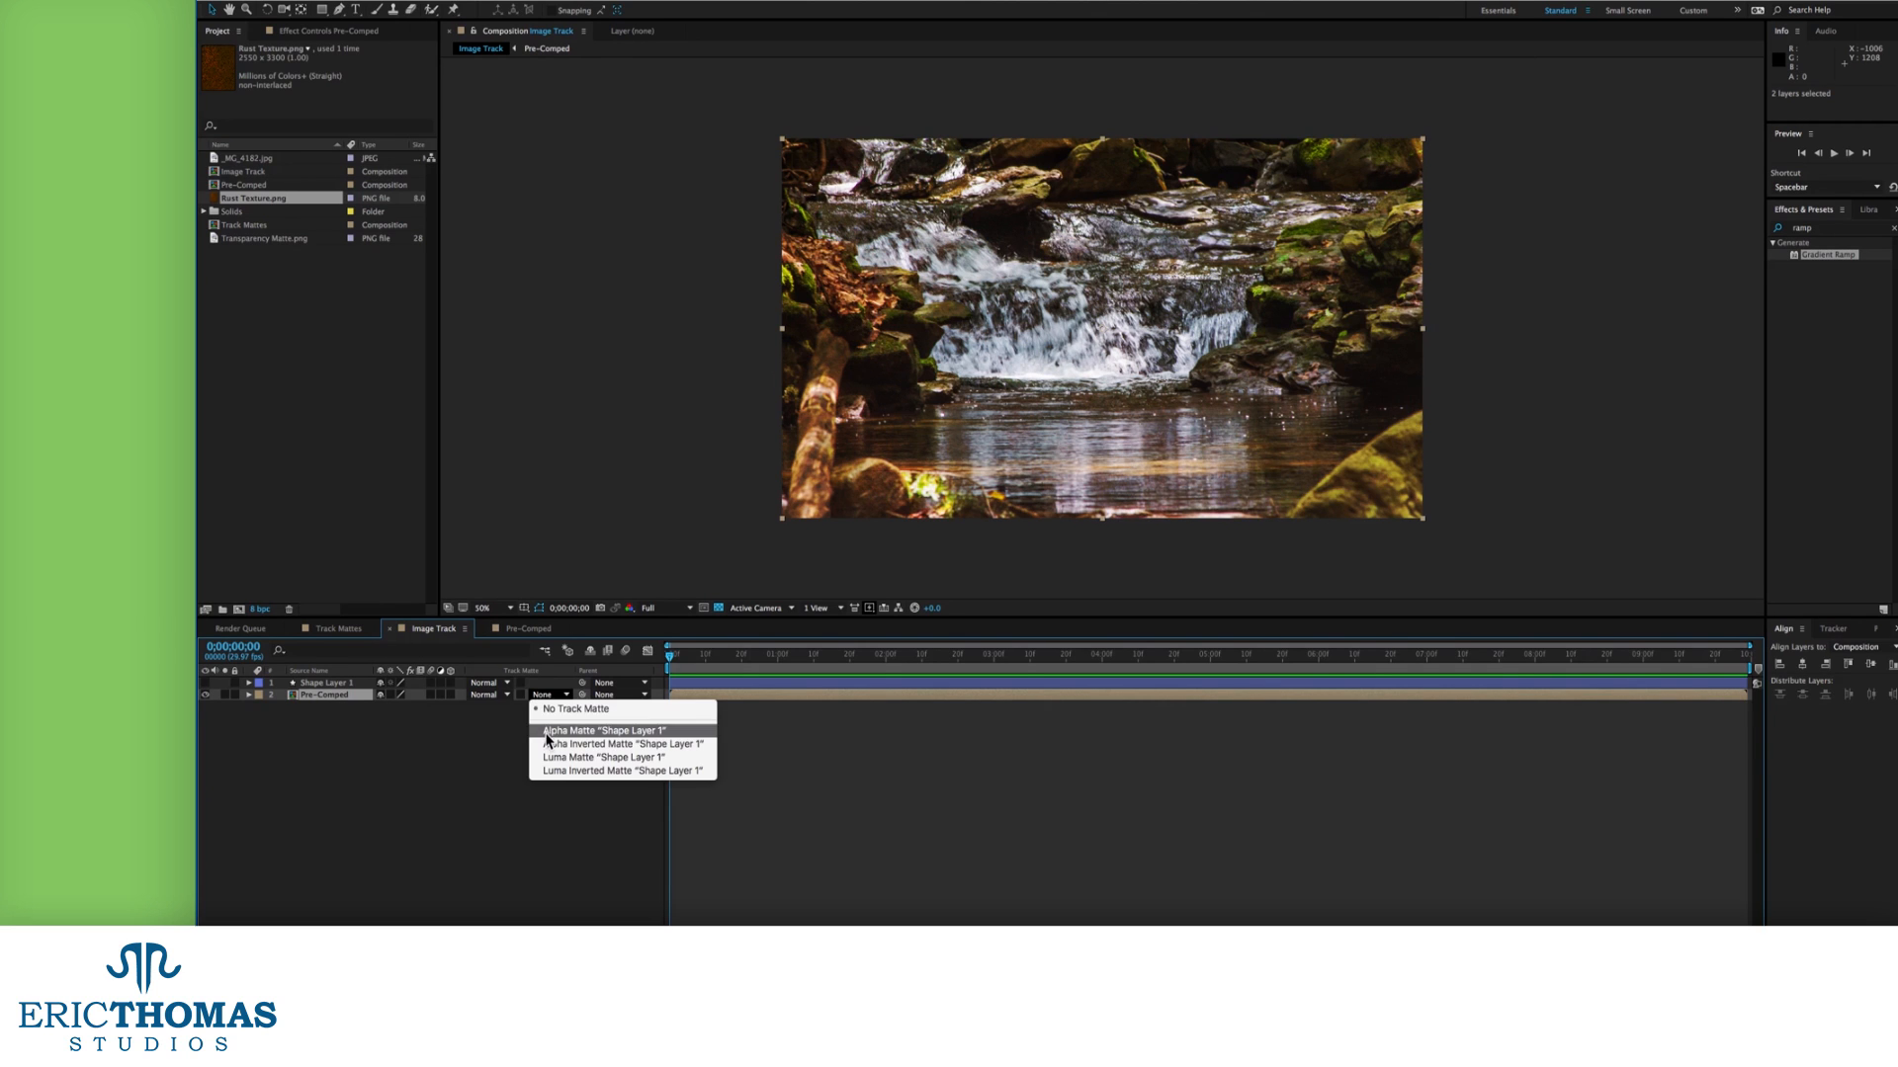
pyautogui.click(548, 731)
pyautogui.click(1021, 795)
# Delete the existing shape layer and draw a narrow full-height rectangle over the left edge of the image.
pyautogui.click(341, 683)
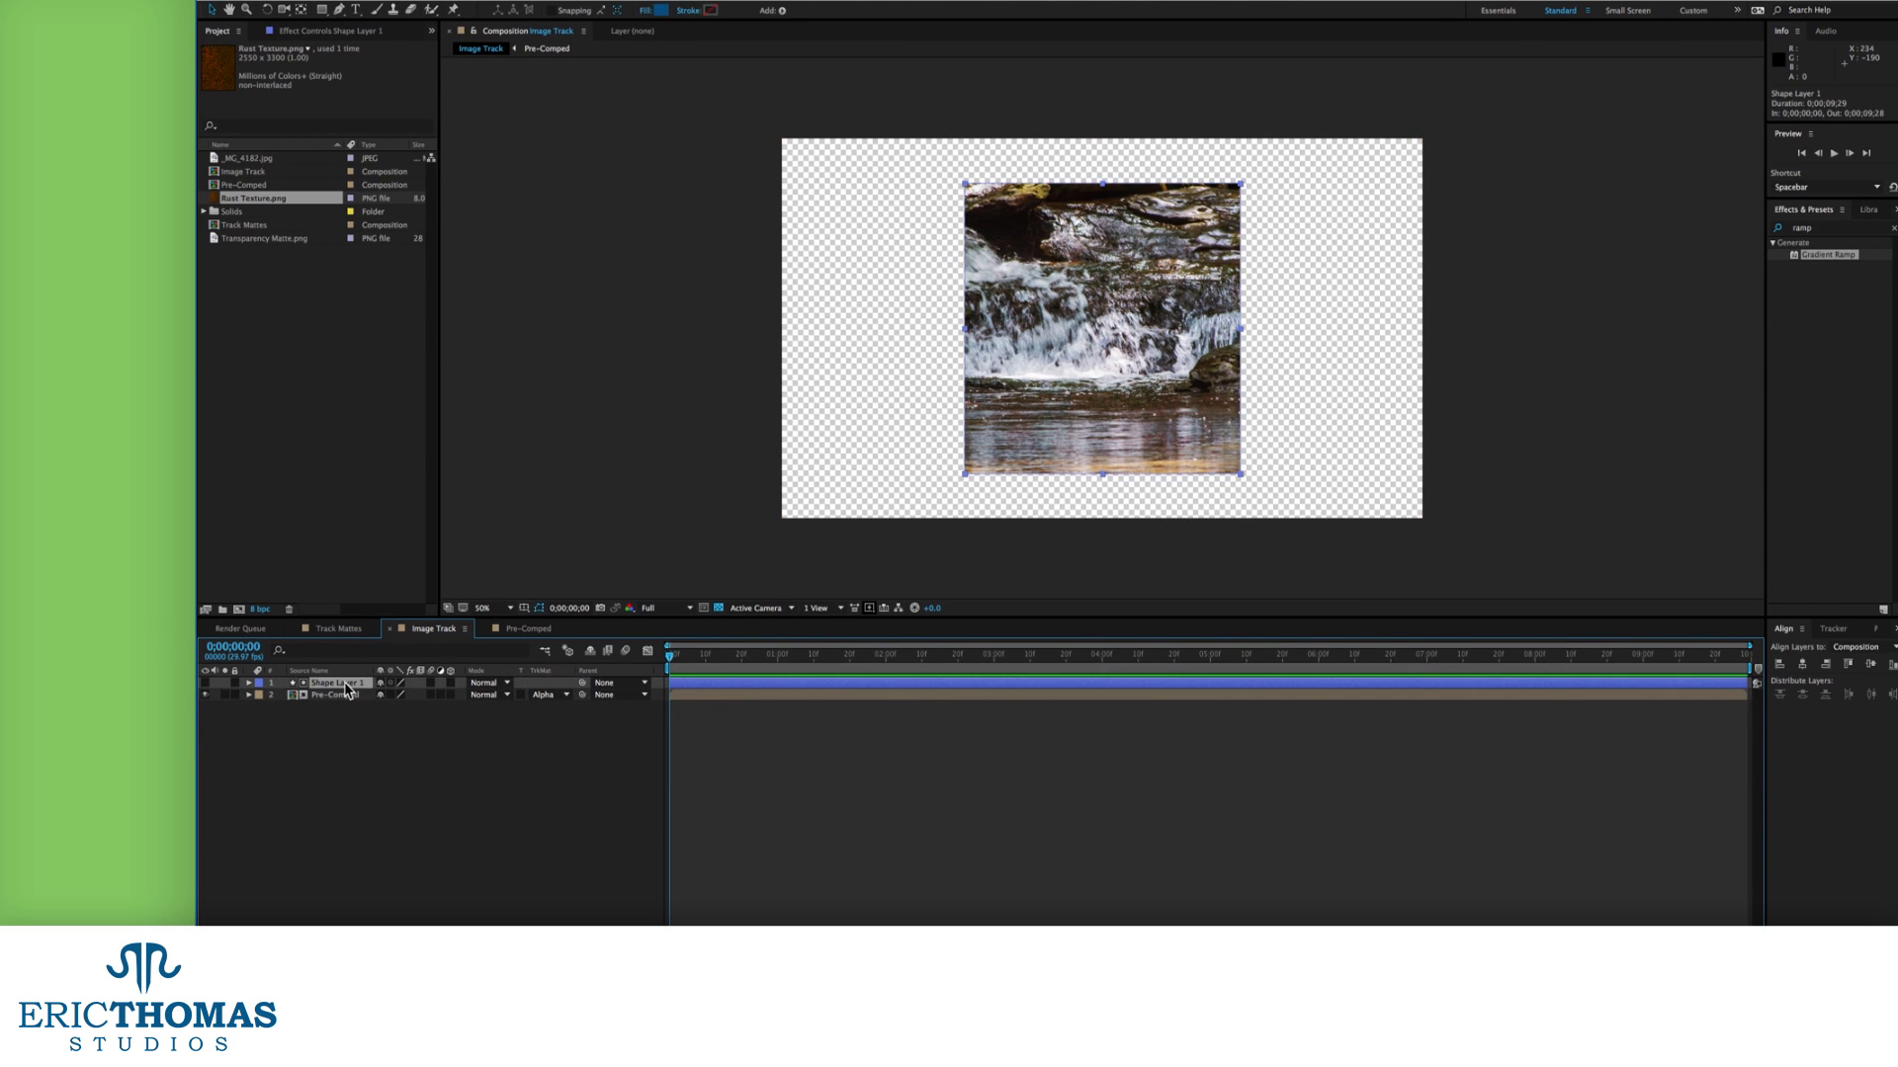
pyautogui.press('Delete')
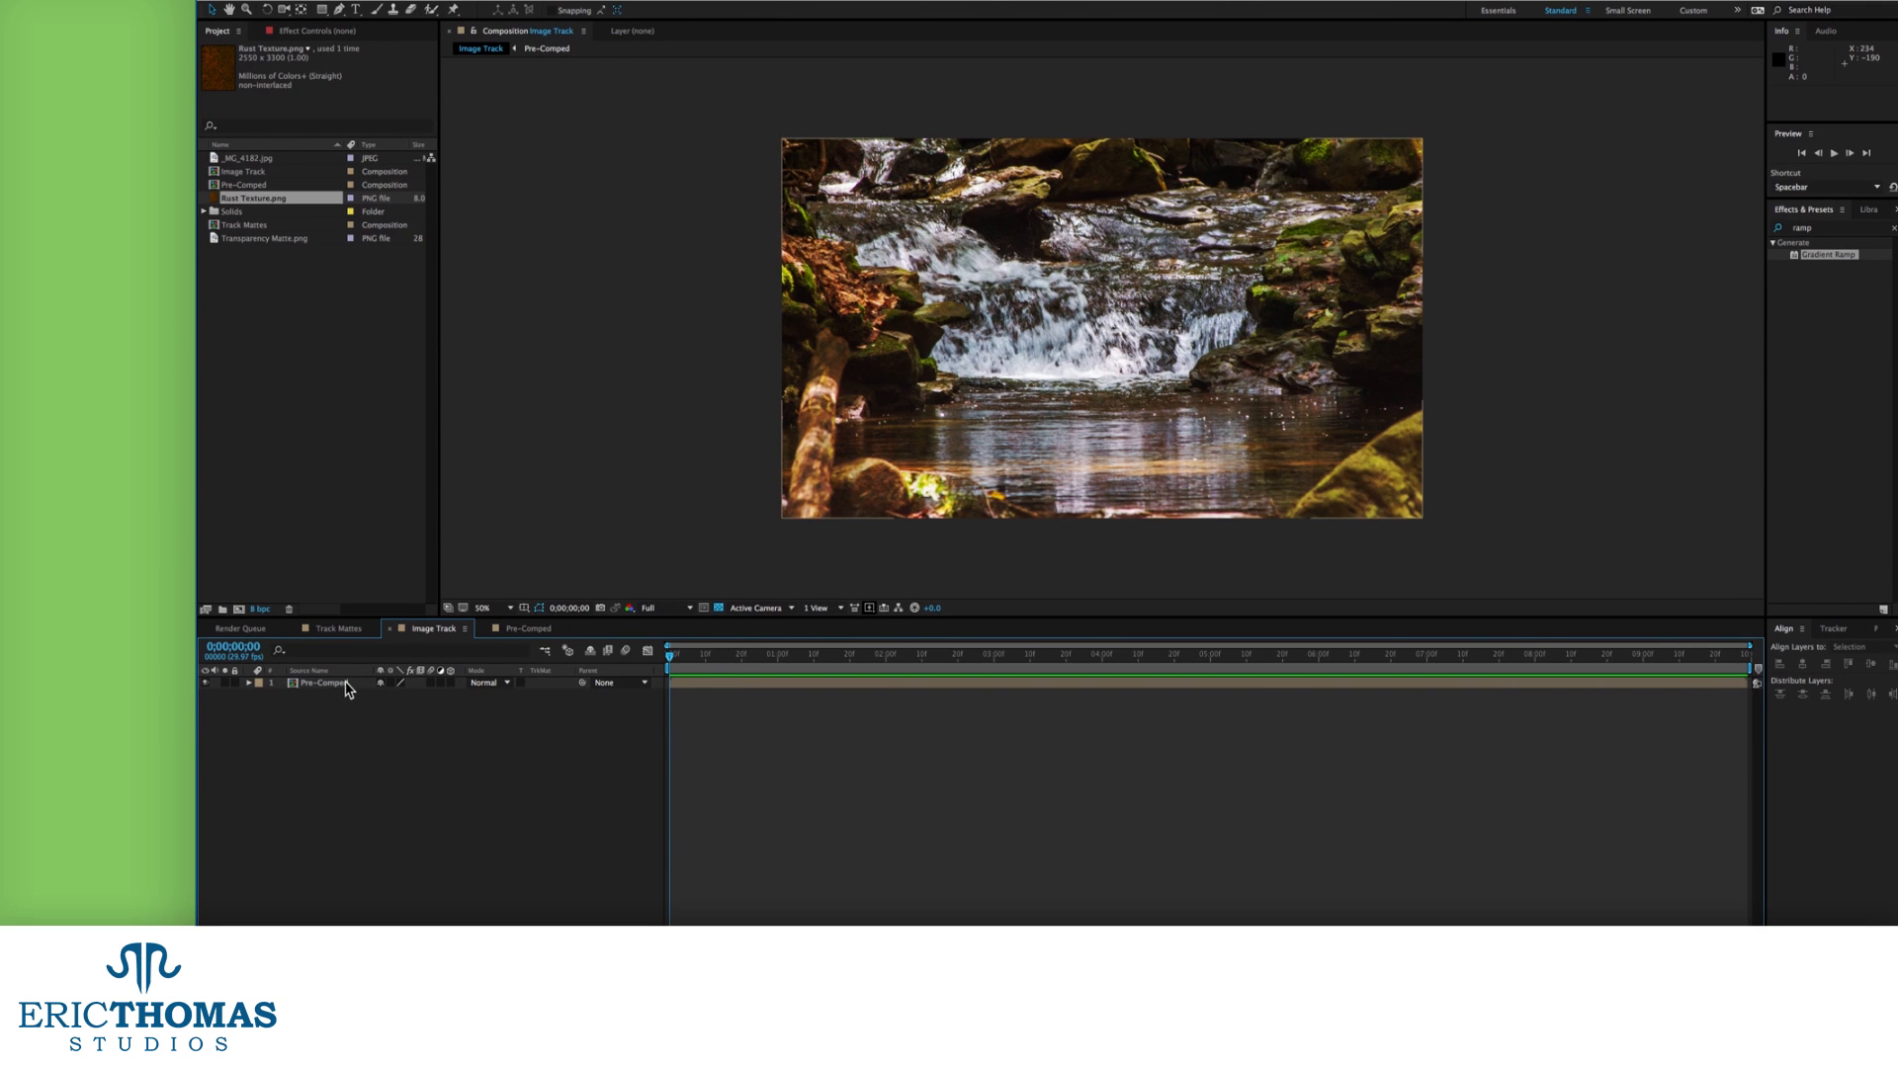
pyautogui.click(321, 10)
pyautogui.moveTo(773, 132); pyautogui.dragTo(866, 528)
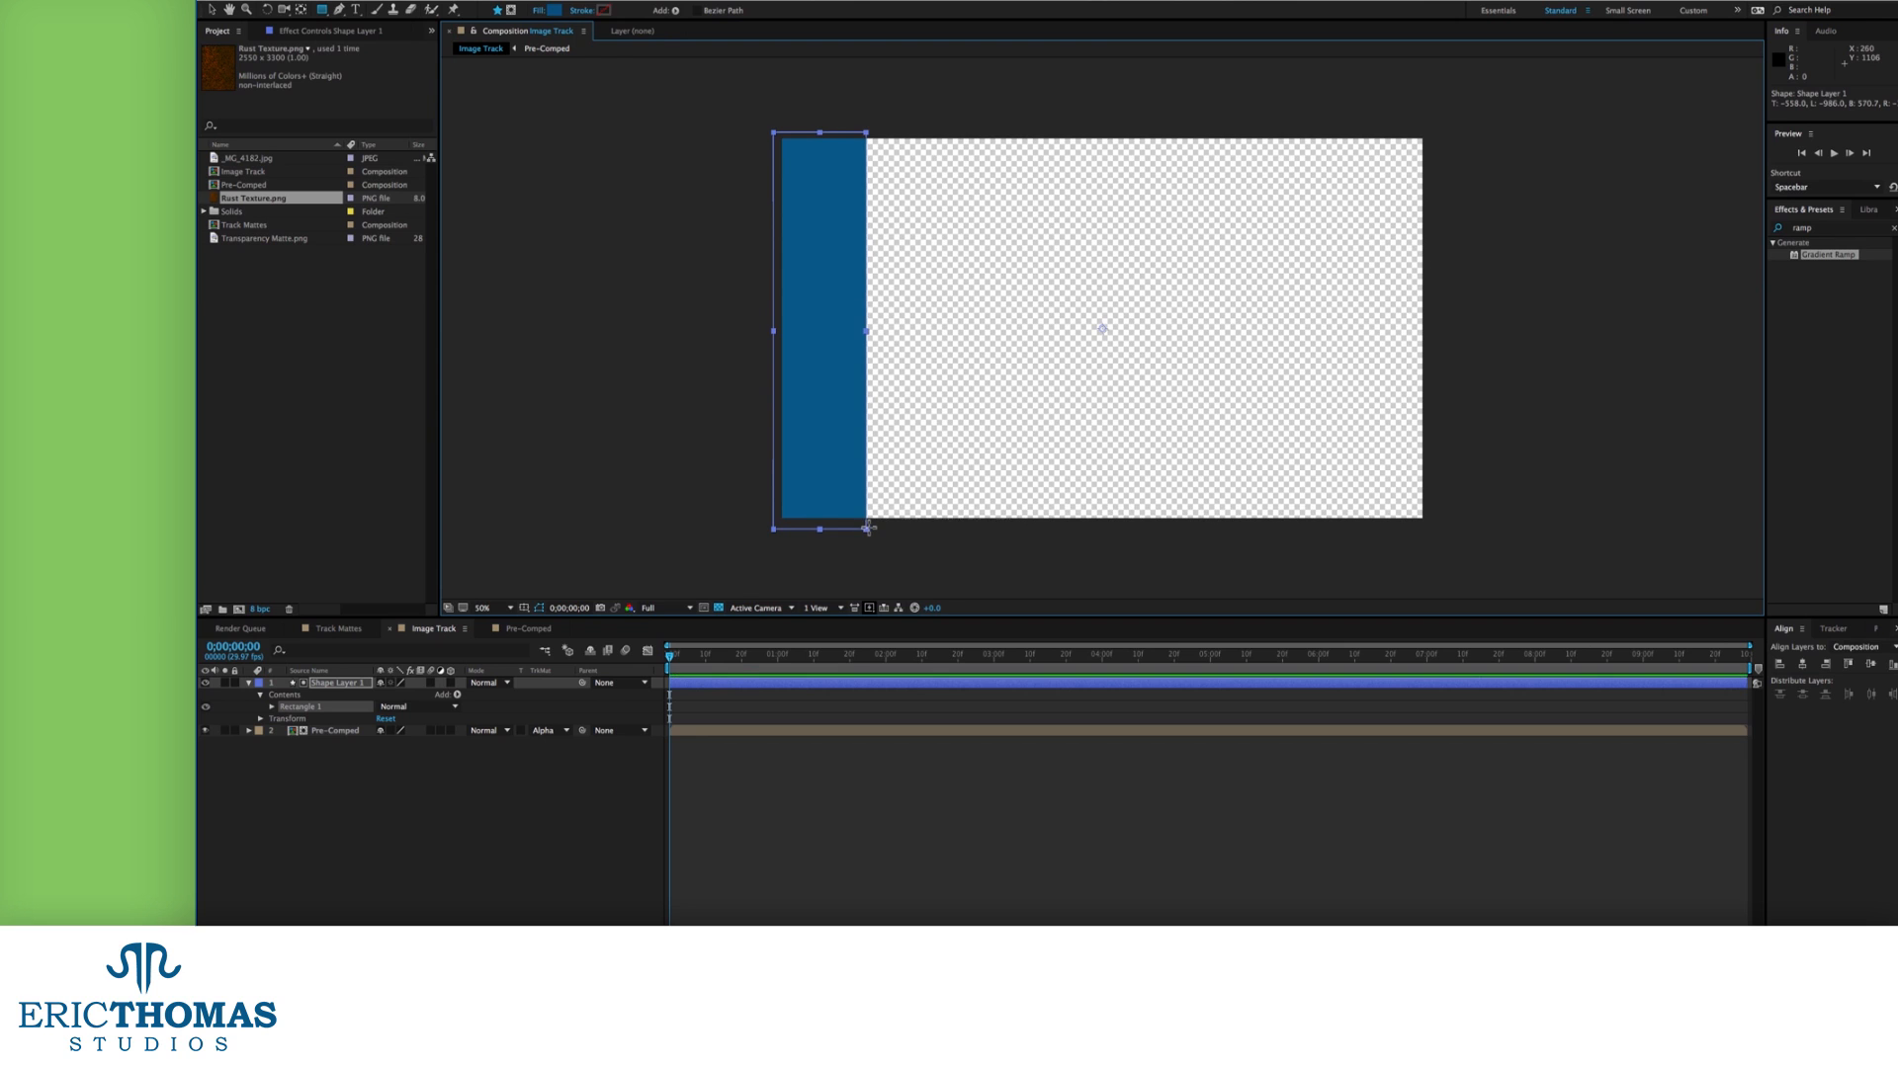
pyautogui.press('v')
# Set the Pre-Comped layer to No Track Matte.
pyautogui.click(542, 731)
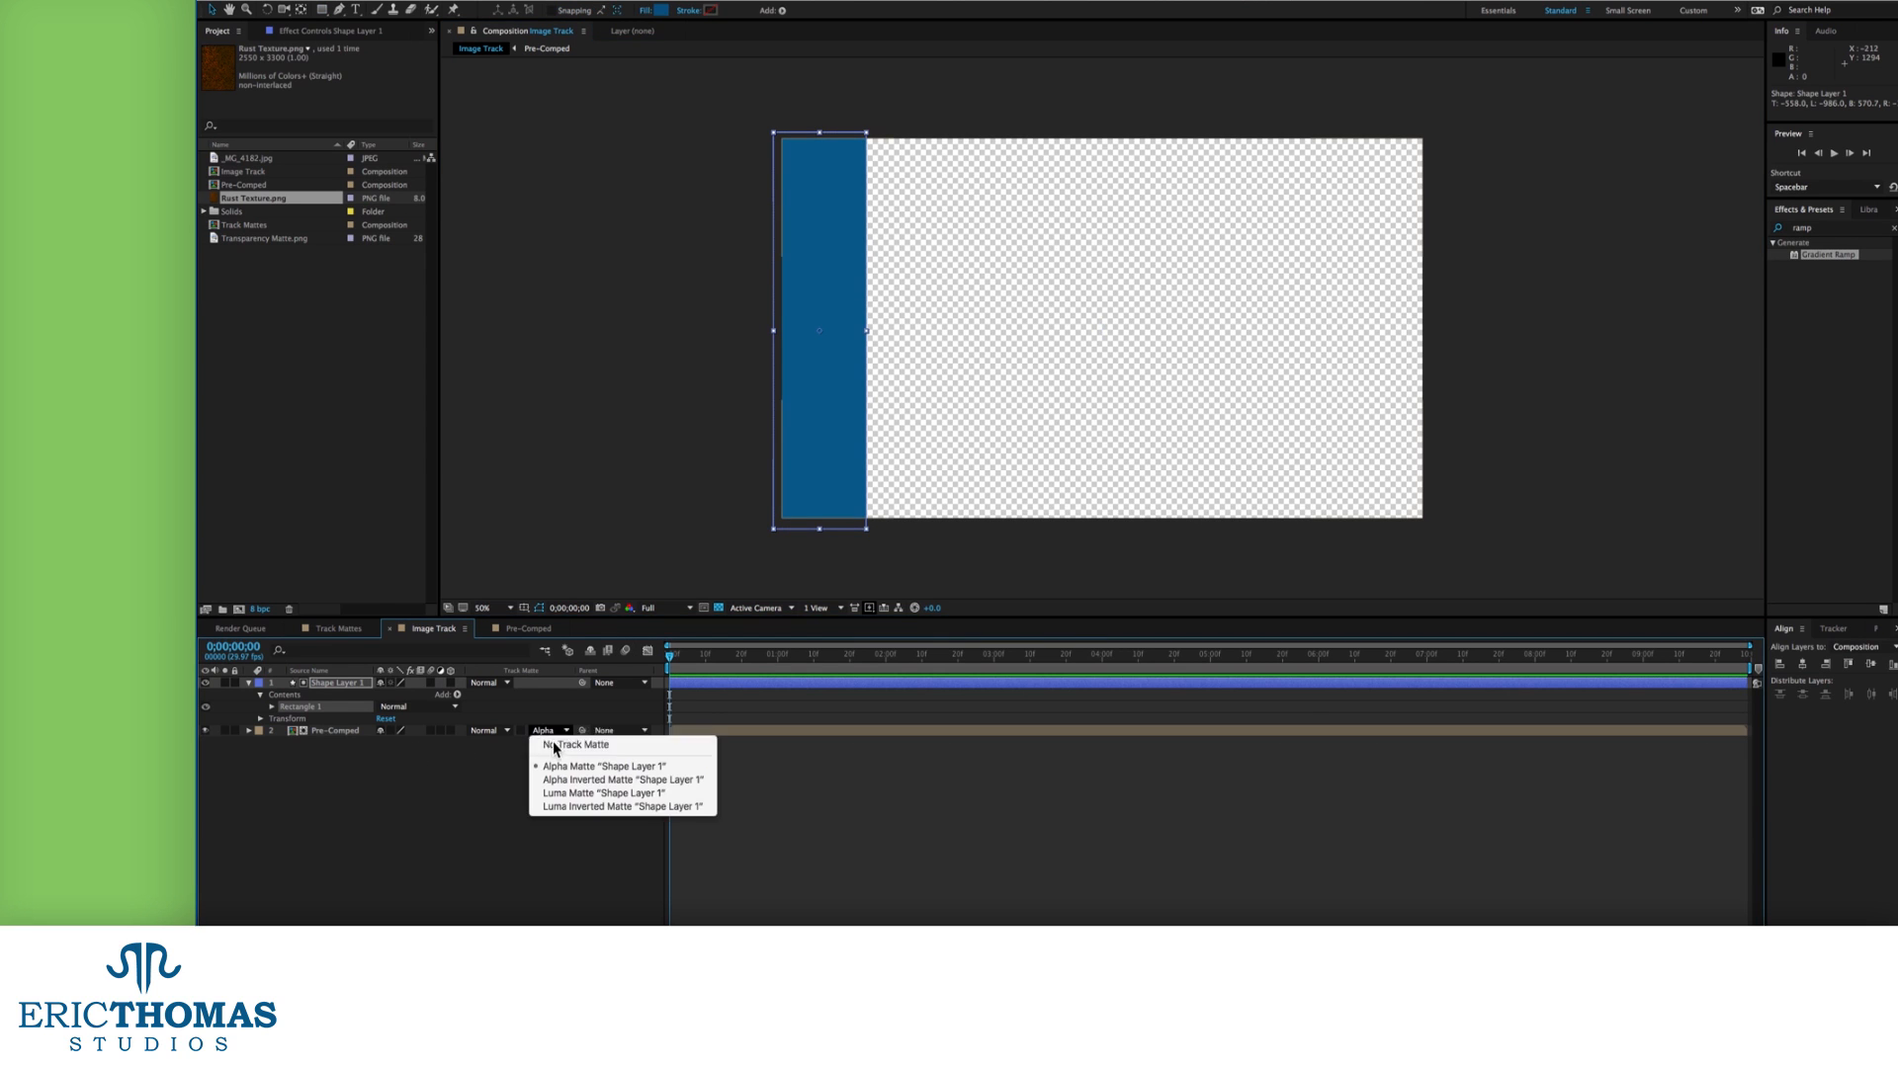
pyautogui.click(554, 741)
pyautogui.click(483, 771)
# Keyframe the Pre-Comped layer's position to slide in from beyond the frame's left edge at the start to its centred place at 0;00;03;01.
pyautogui.click(331, 731)
pyautogui.hotkey('alt', 'shift', 'p')
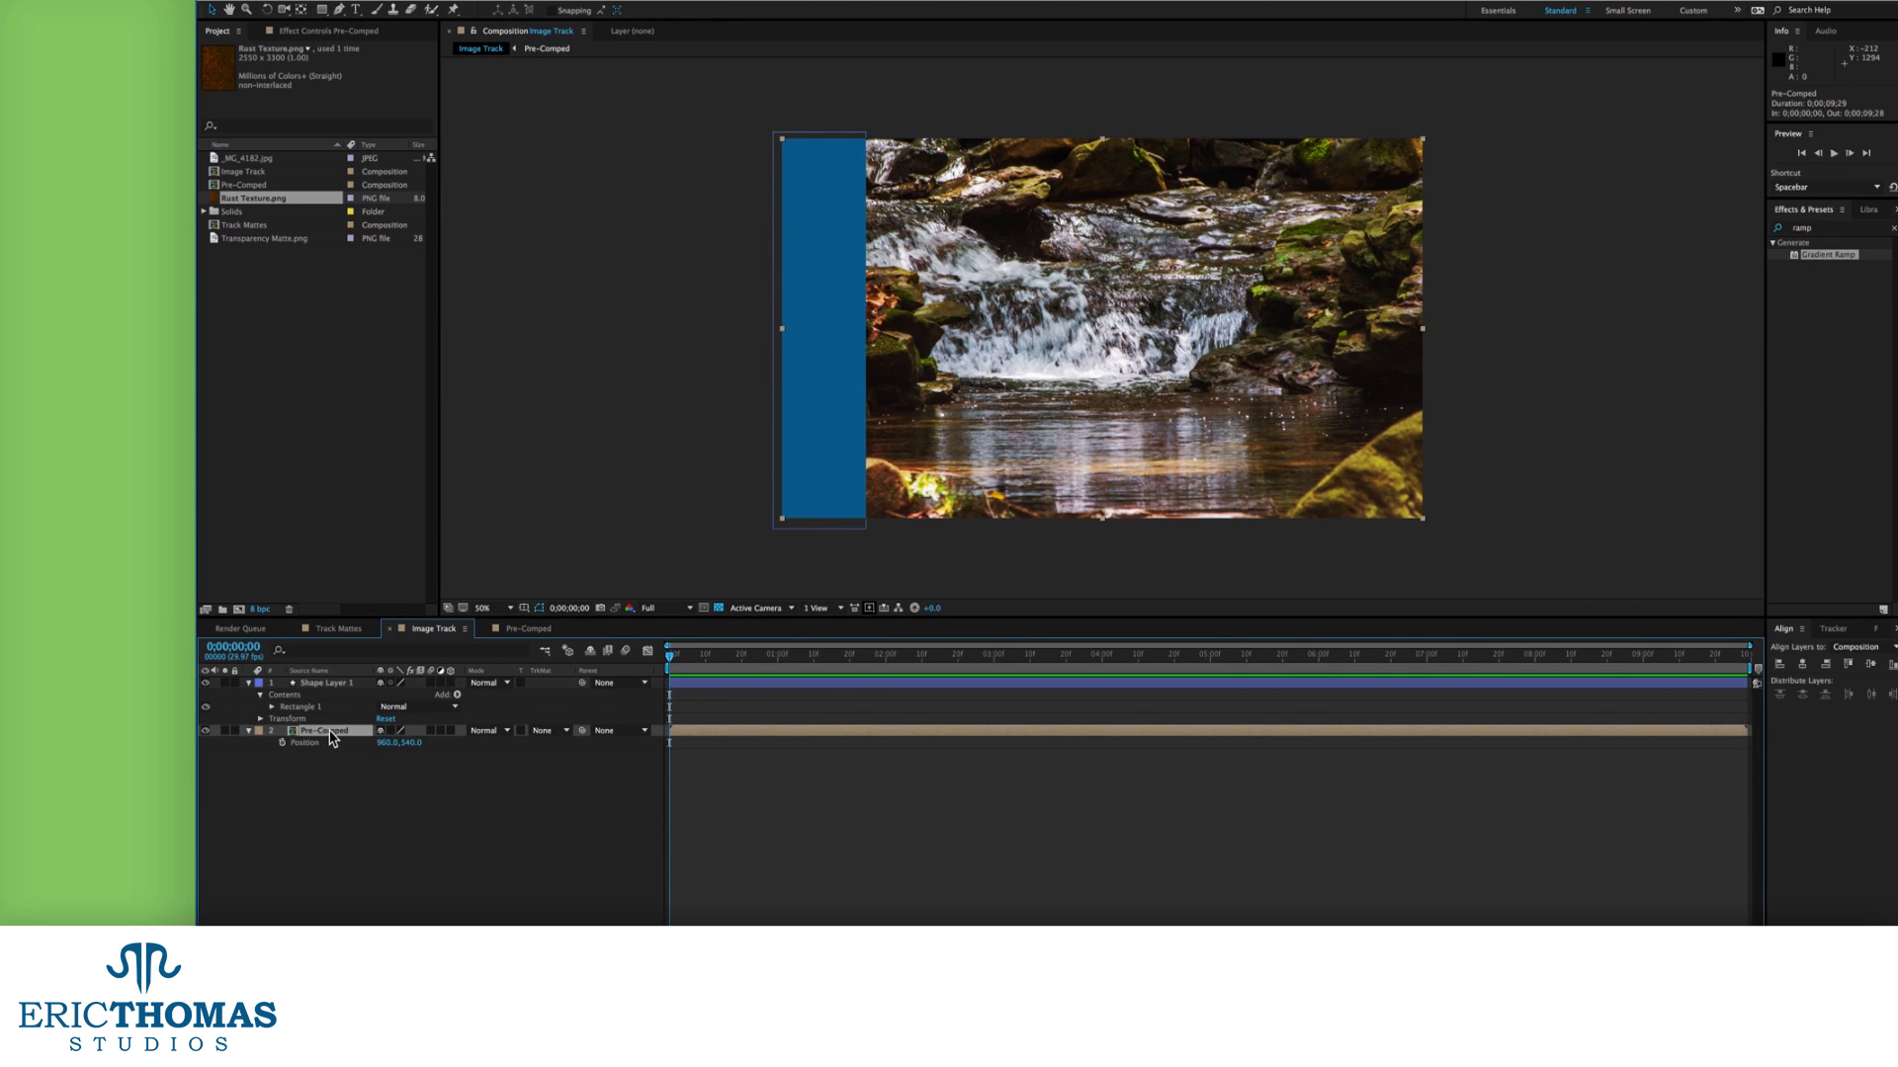
pyautogui.click(997, 657)
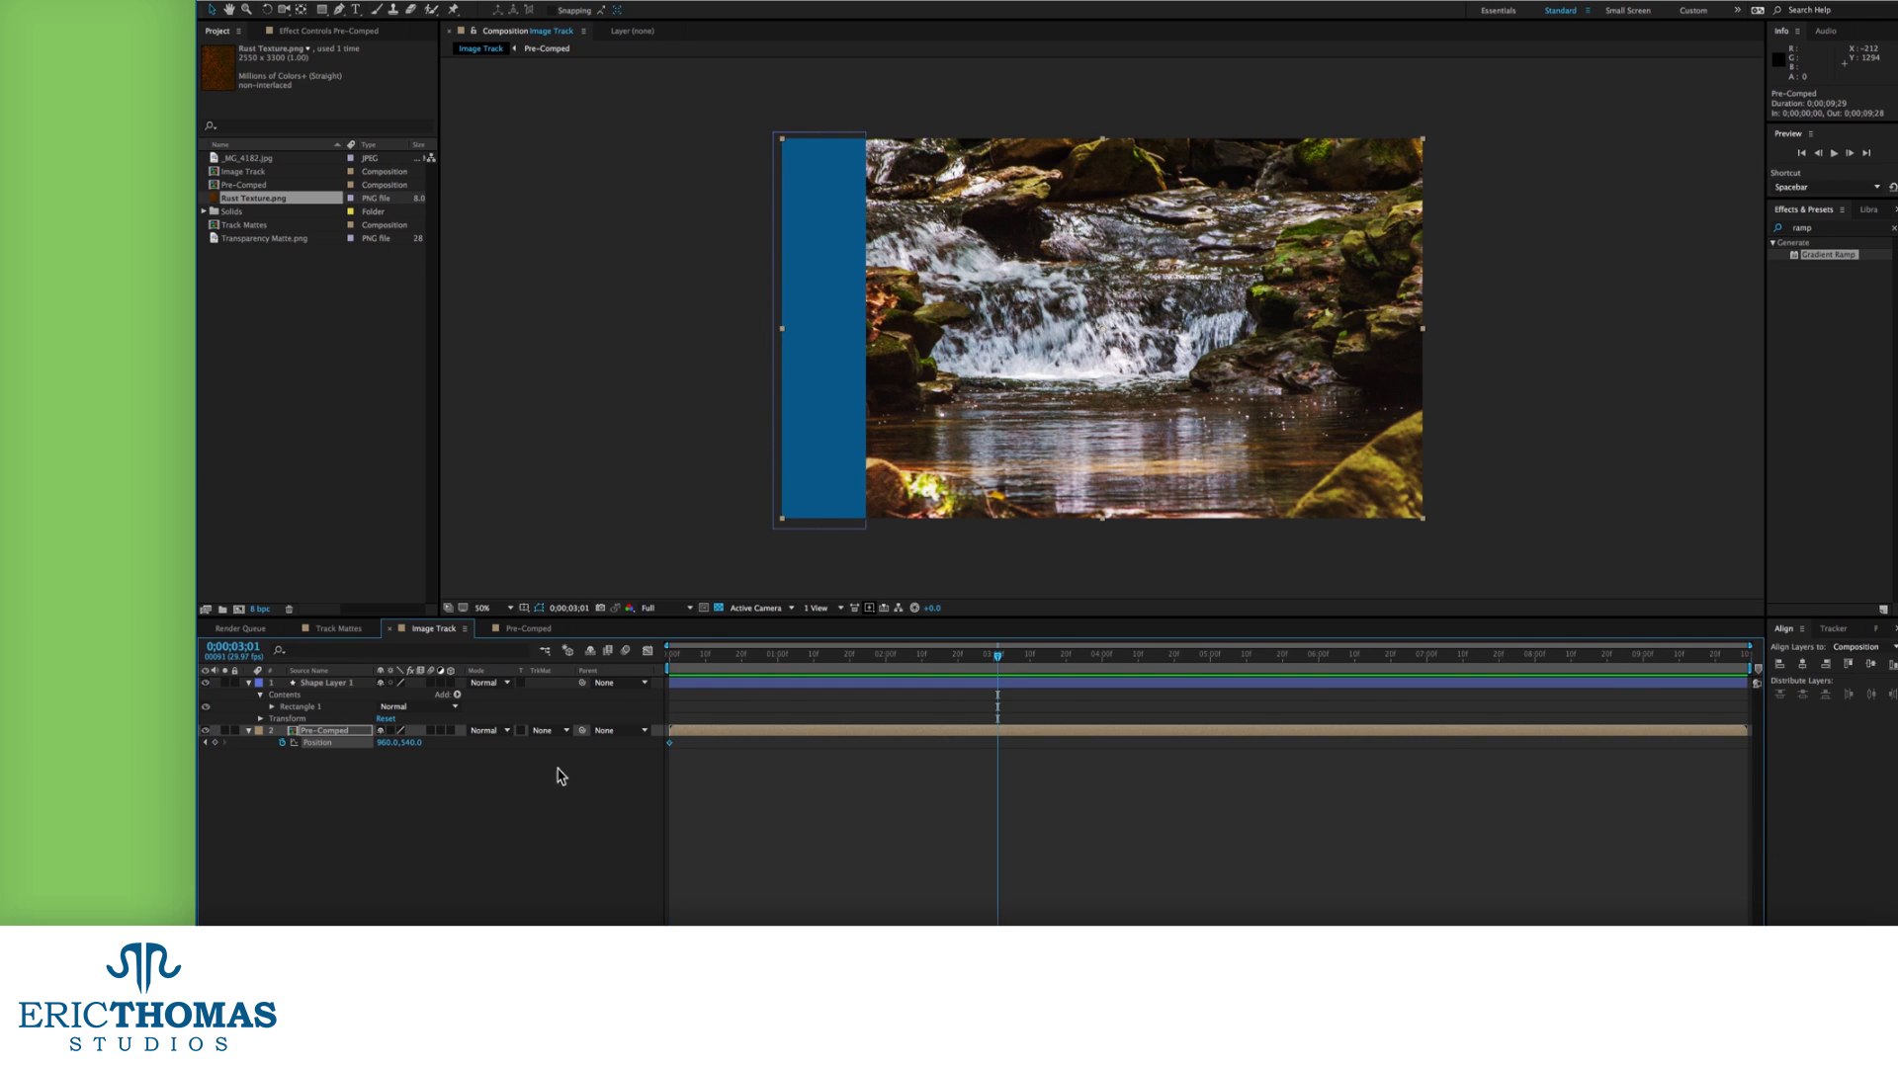
pyautogui.click(216, 743)
pyautogui.click(205, 742)
pyautogui.moveTo(1358, 371); pyautogui.dragTo(761, 373)
# Set the Pre-Comped layer and the Pop-In composition's text layer to Alpha Inverted Matte "Shape Layer 1", and preview the animation.
pyautogui.click(544, 730)
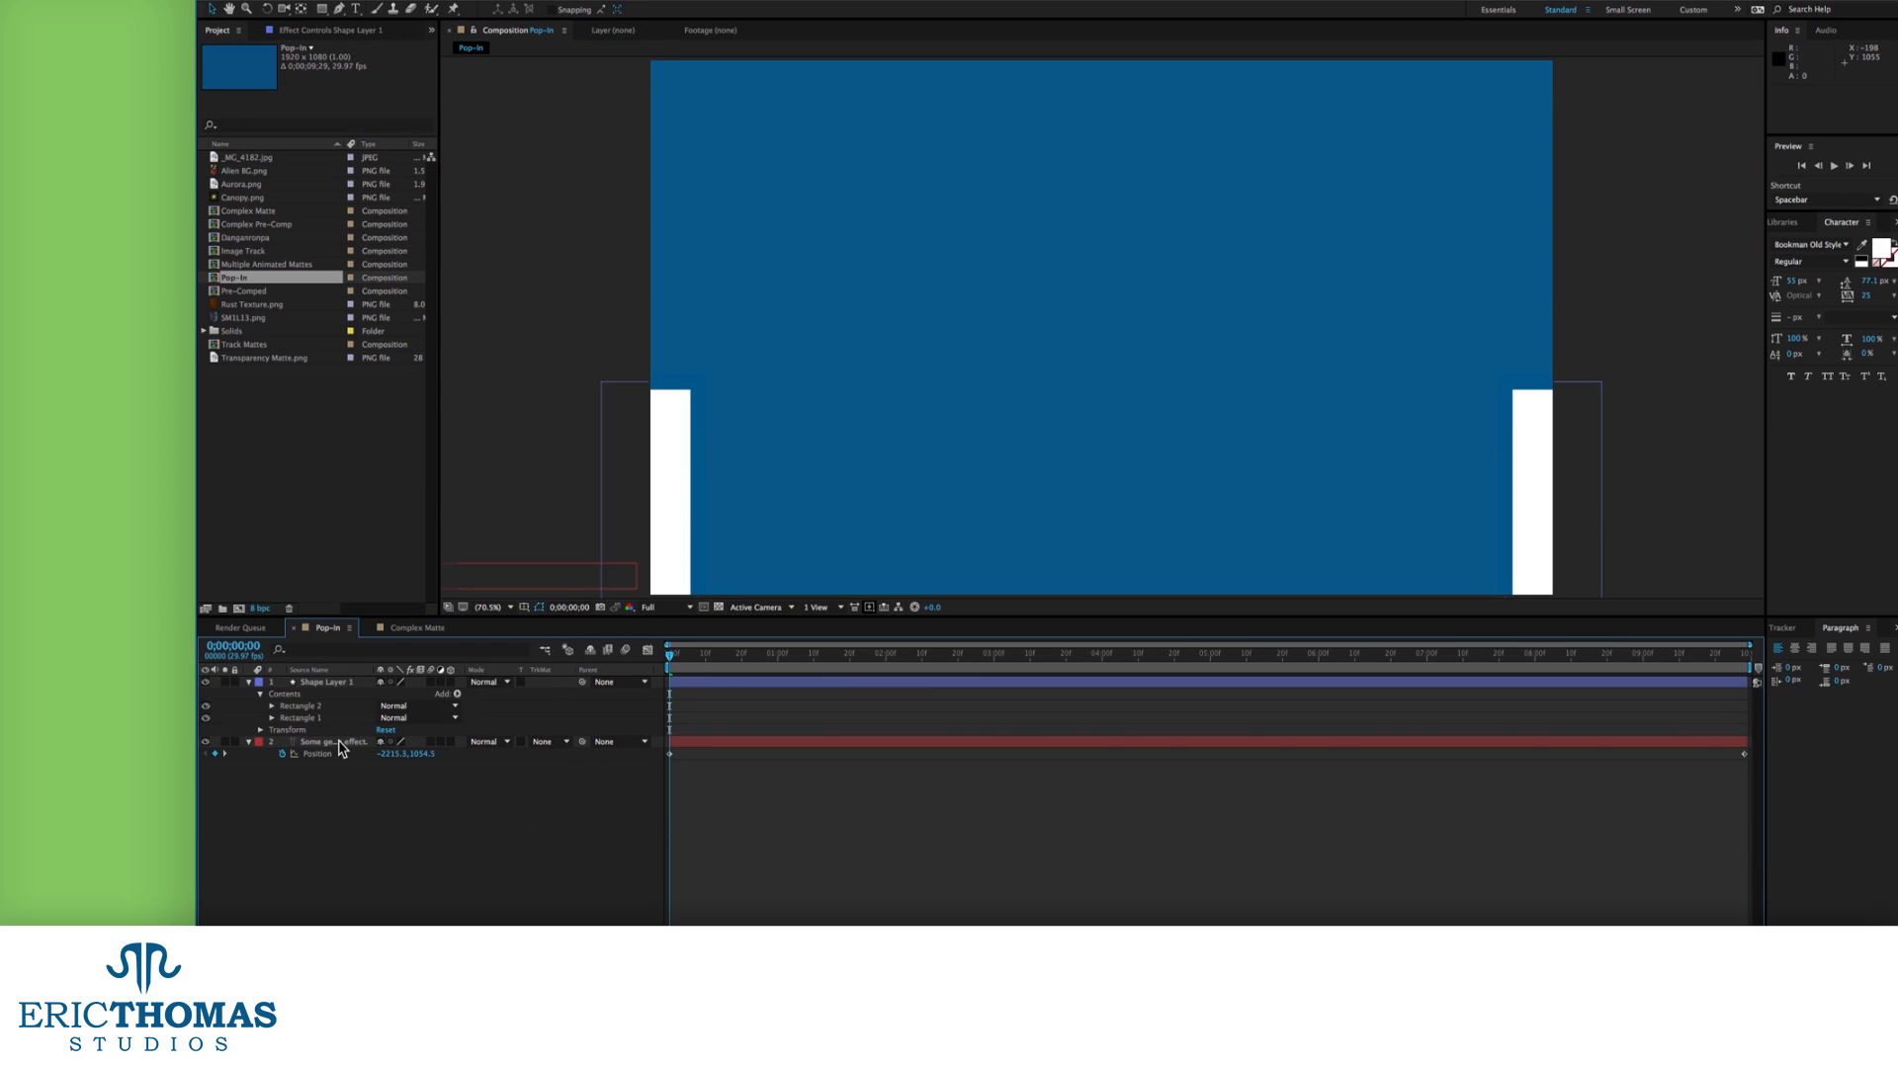
pyautogui.click(544, 742)
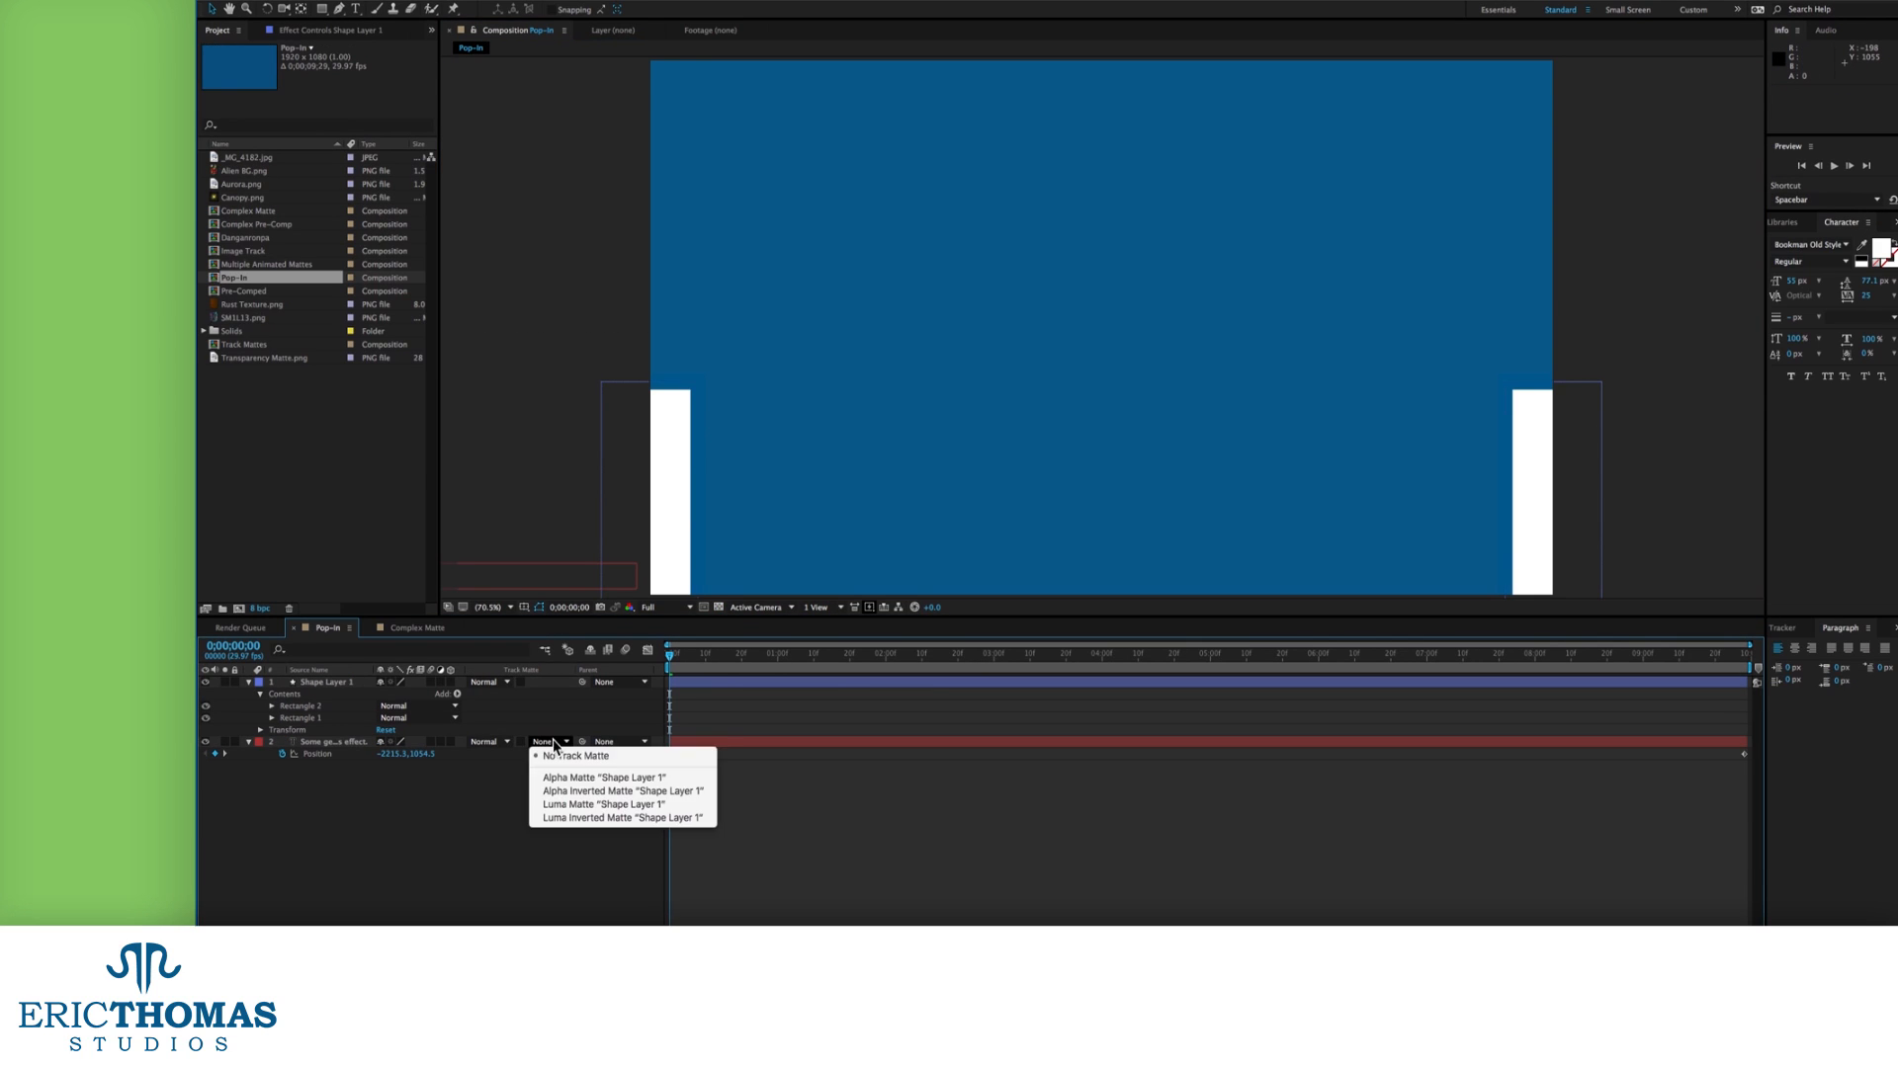
pyautogui.click(558, 792)
pyautogui.press('space')
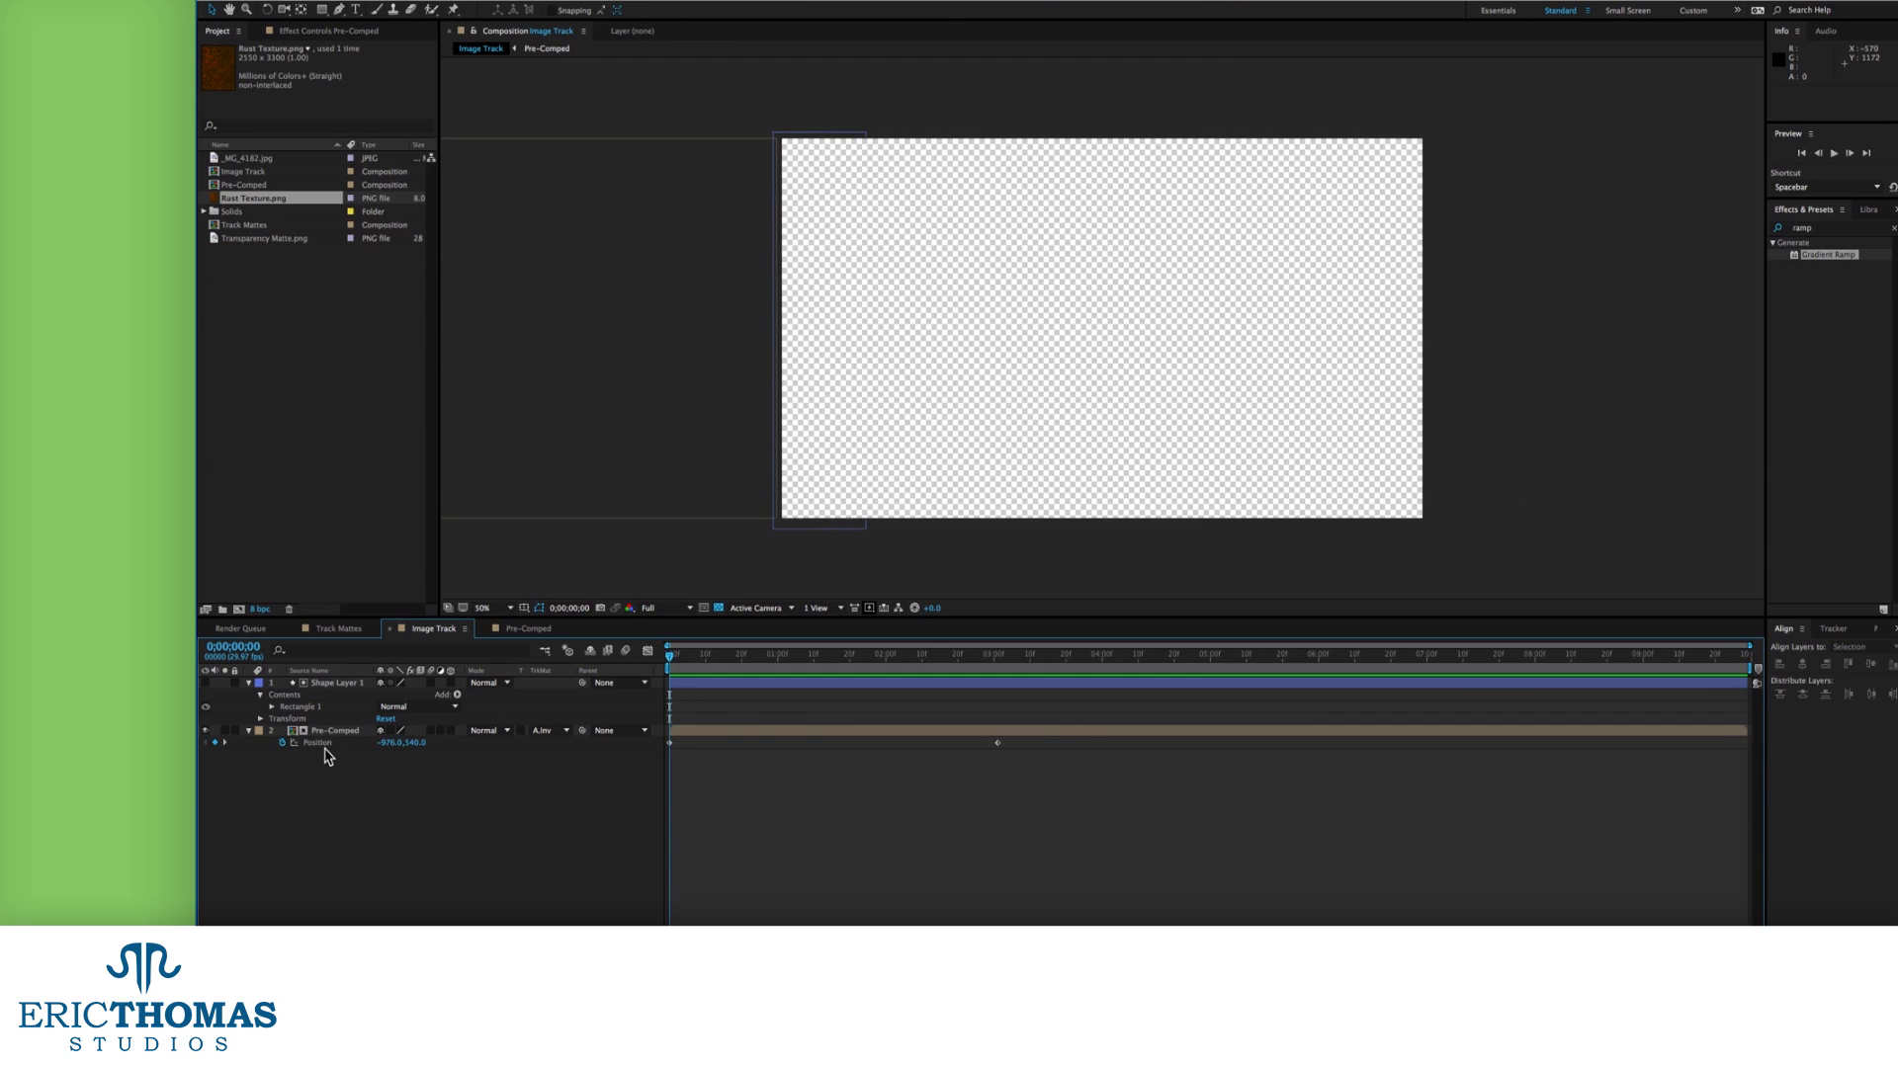
# Cut the Pre-Comped layer's position keyframes and paste them onto Shape Layer 1 at the start of the timeline.
pyautogui.click(320, 742)
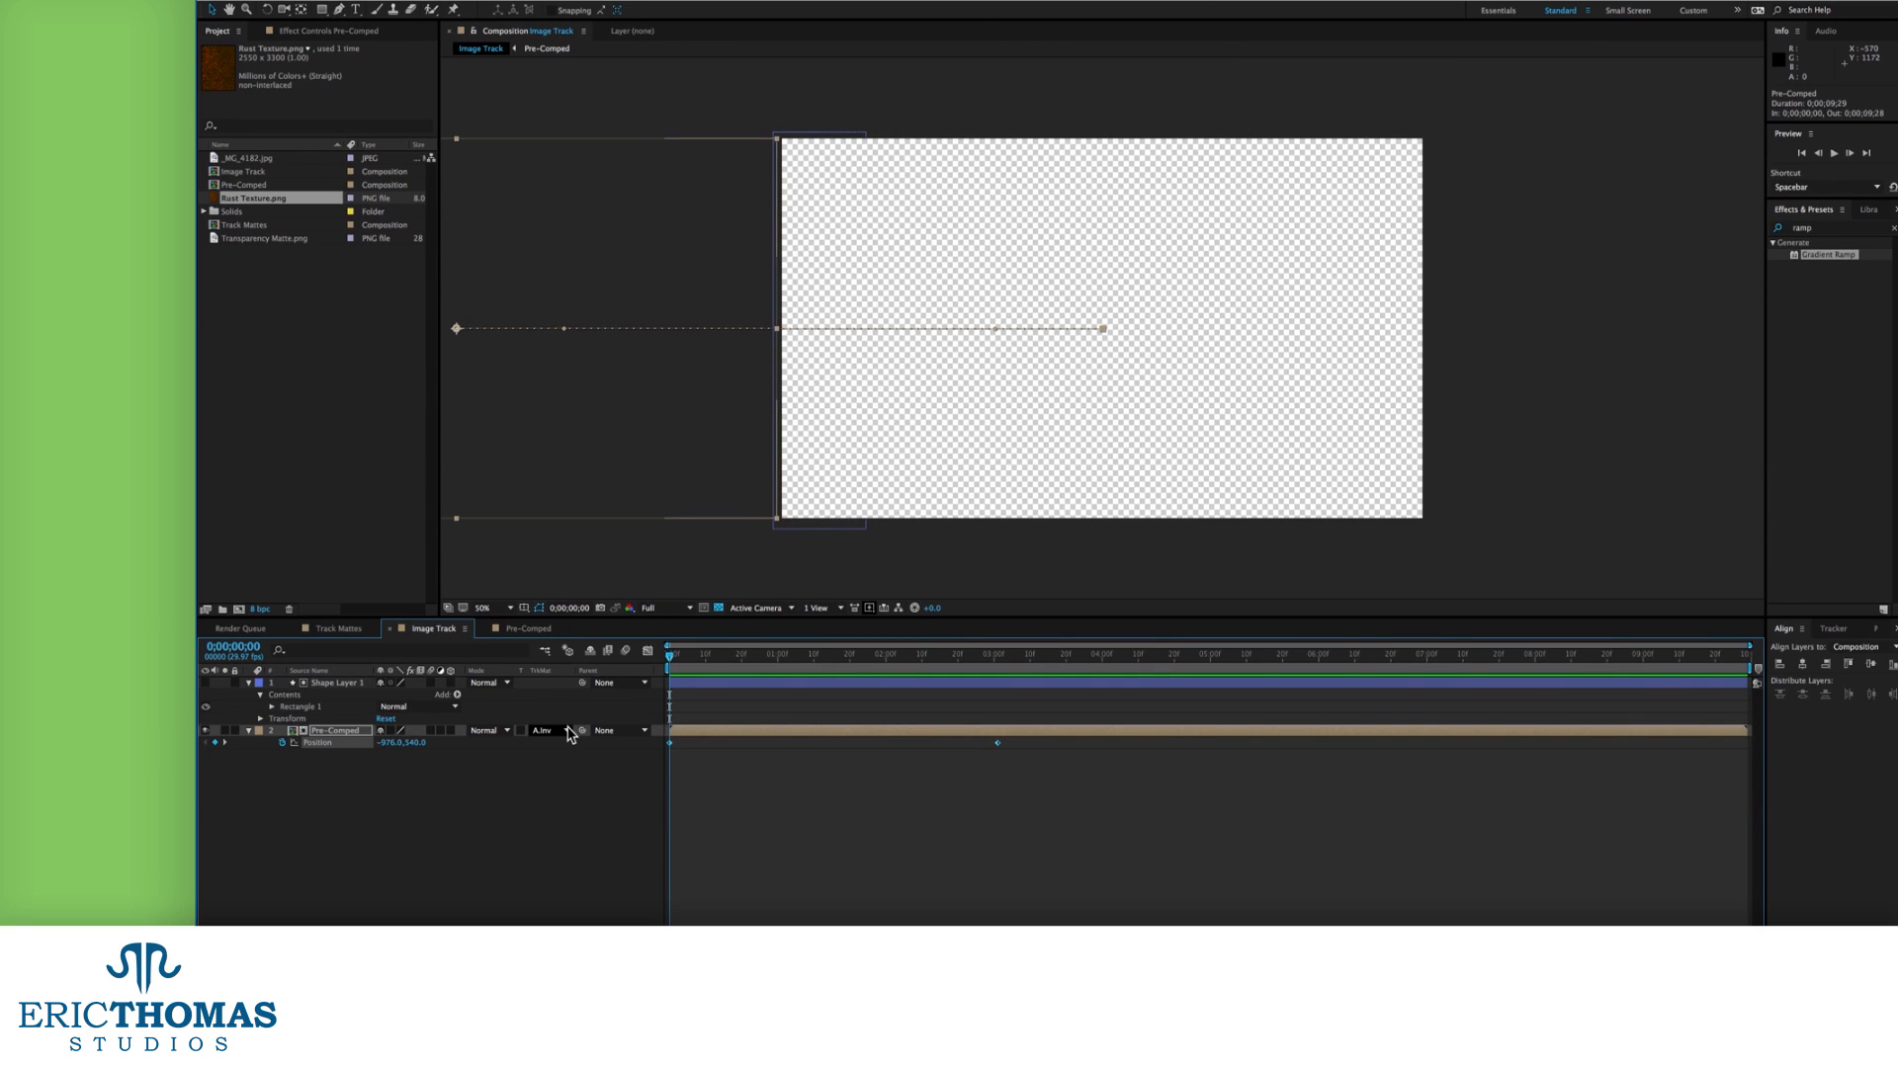
pyautogui.click(999, 655)
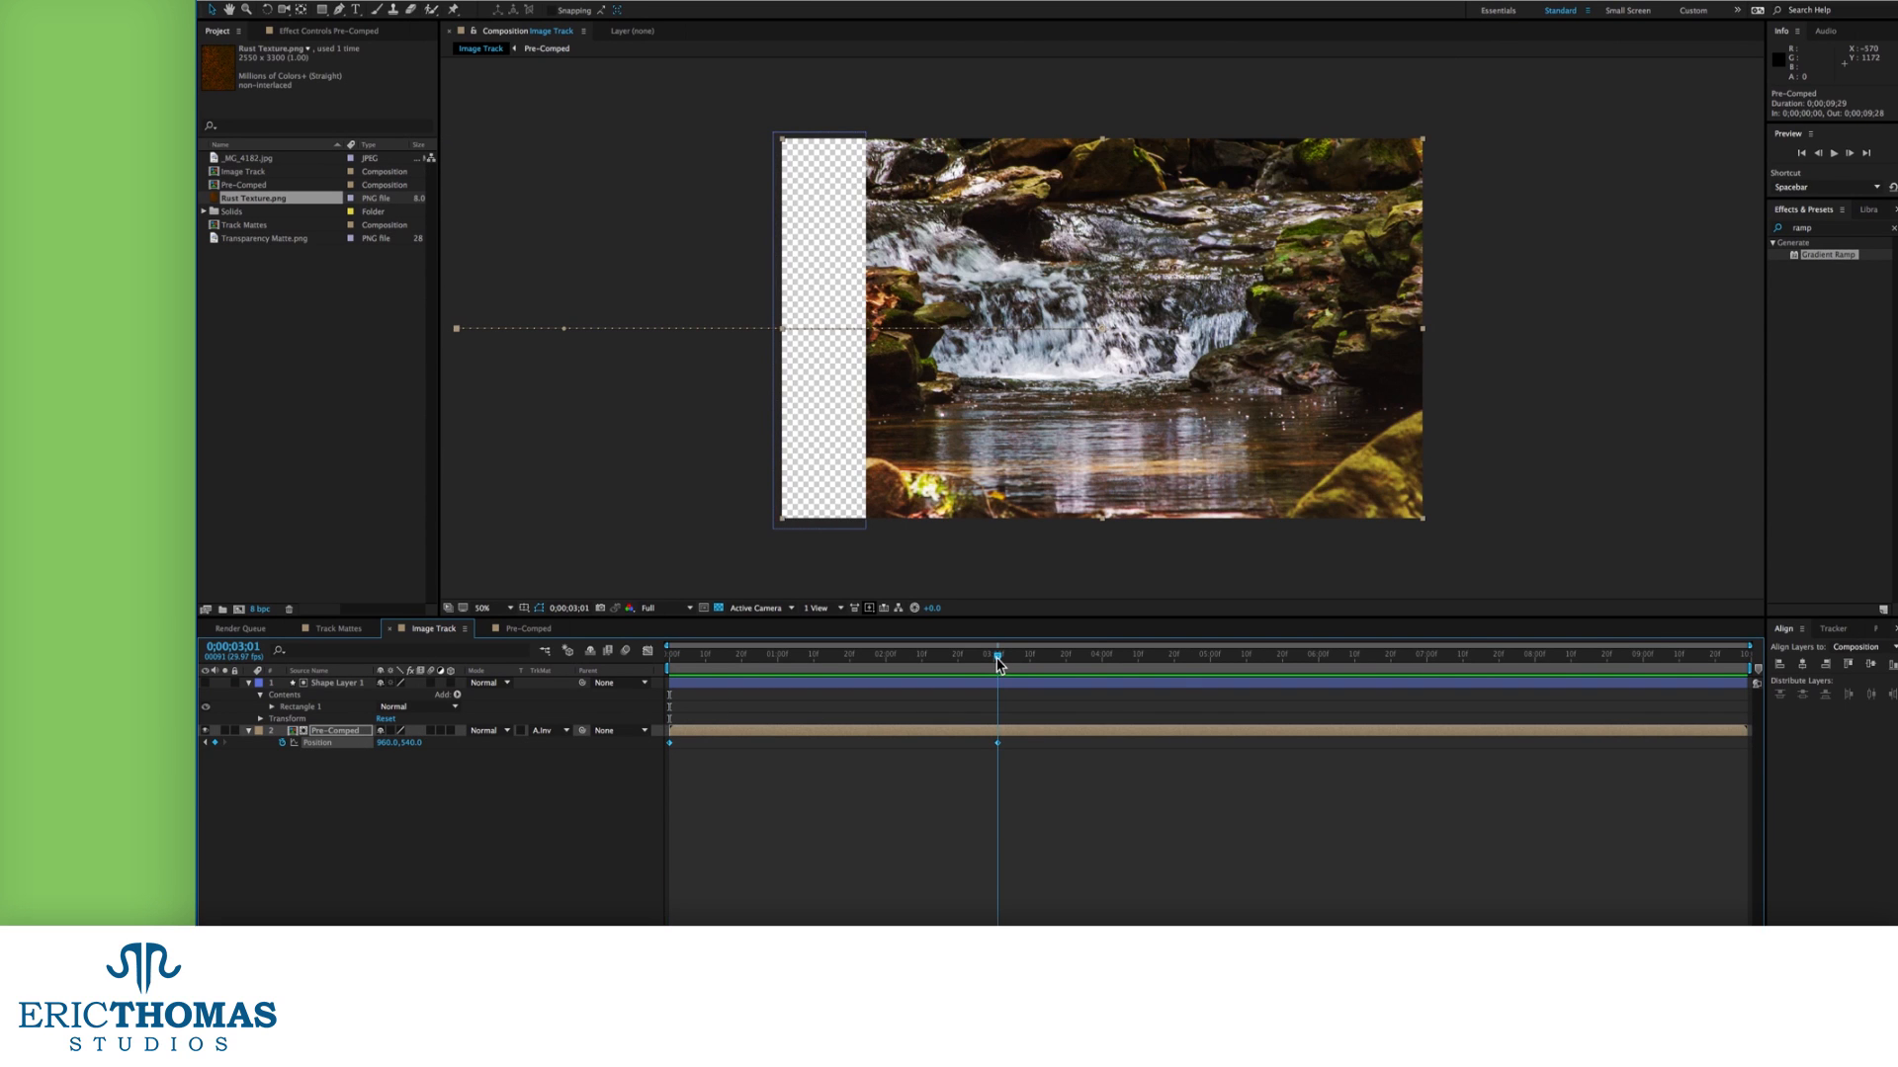
pyautogui.hotkey('ctrl', 'x')
pyautogui.press('Home')
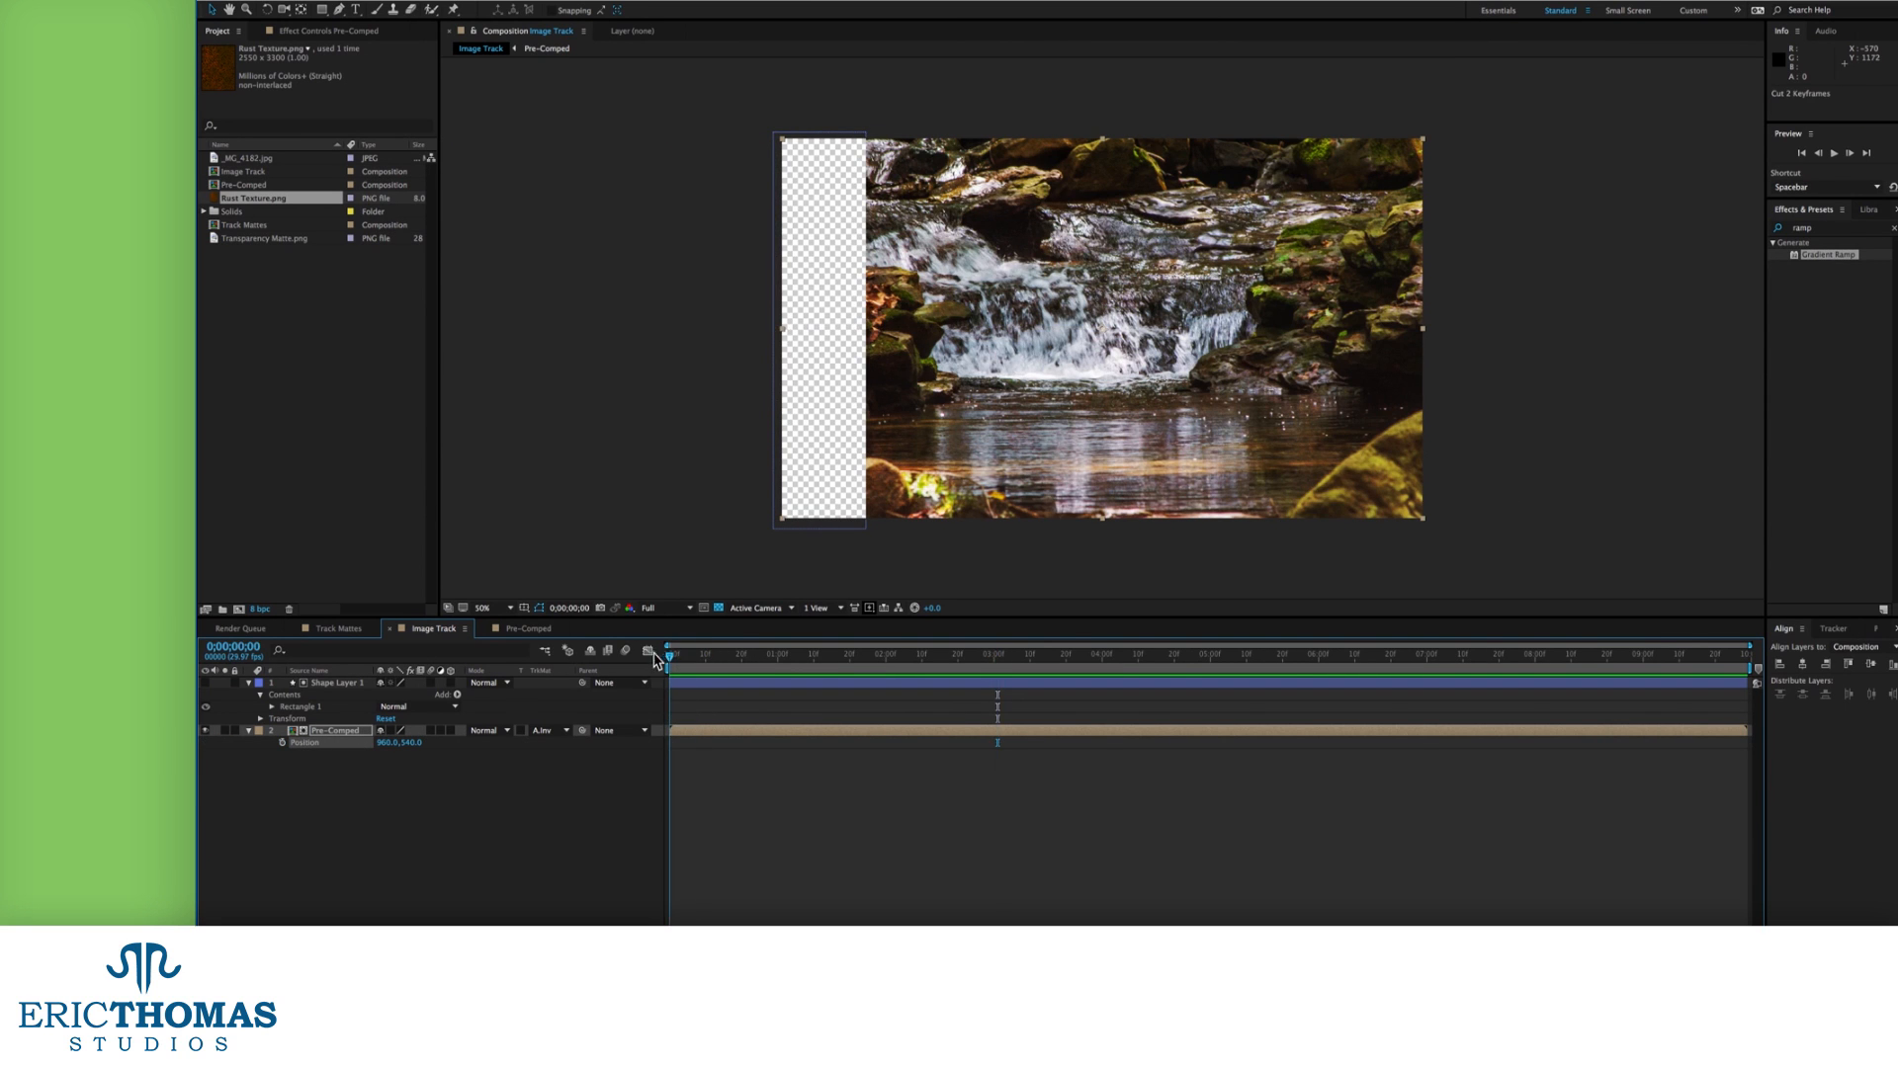
pyautogui.click(355, 684)
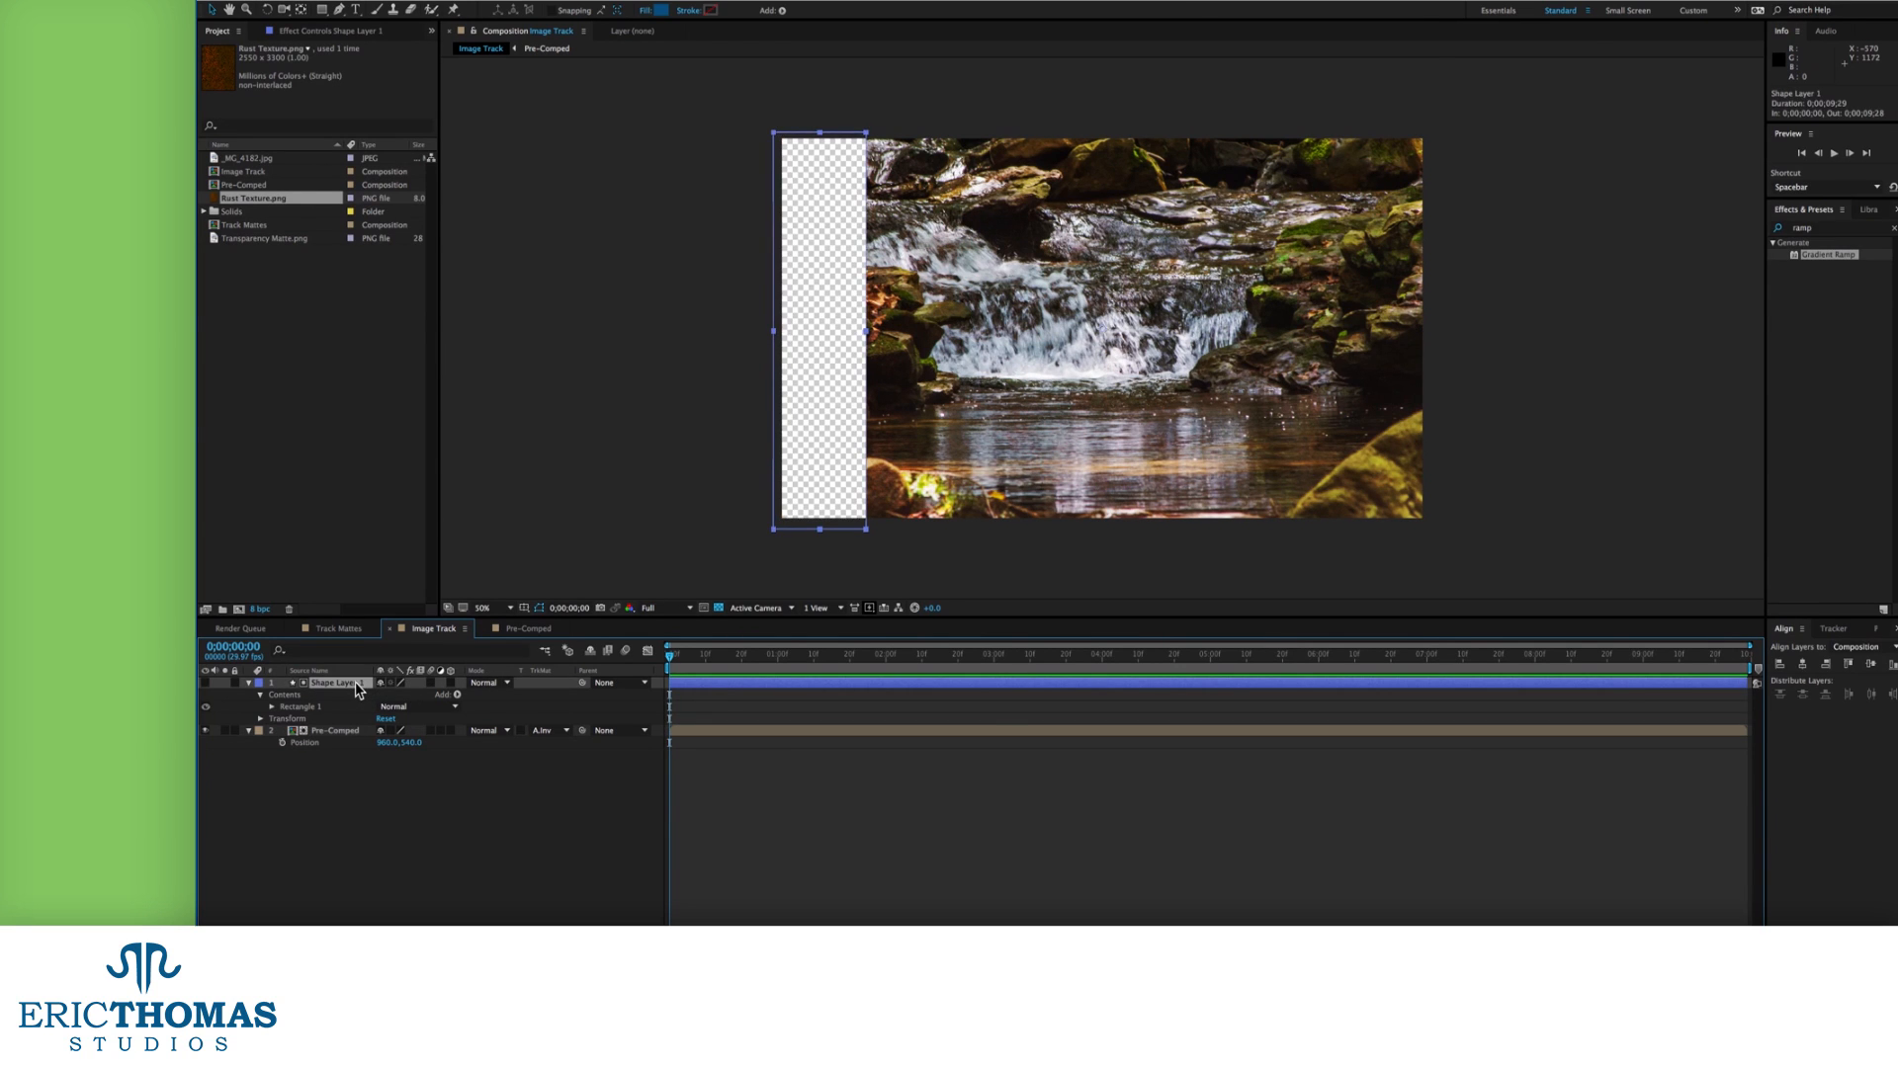
pyautogui.hotkey('ctrl', 'v')
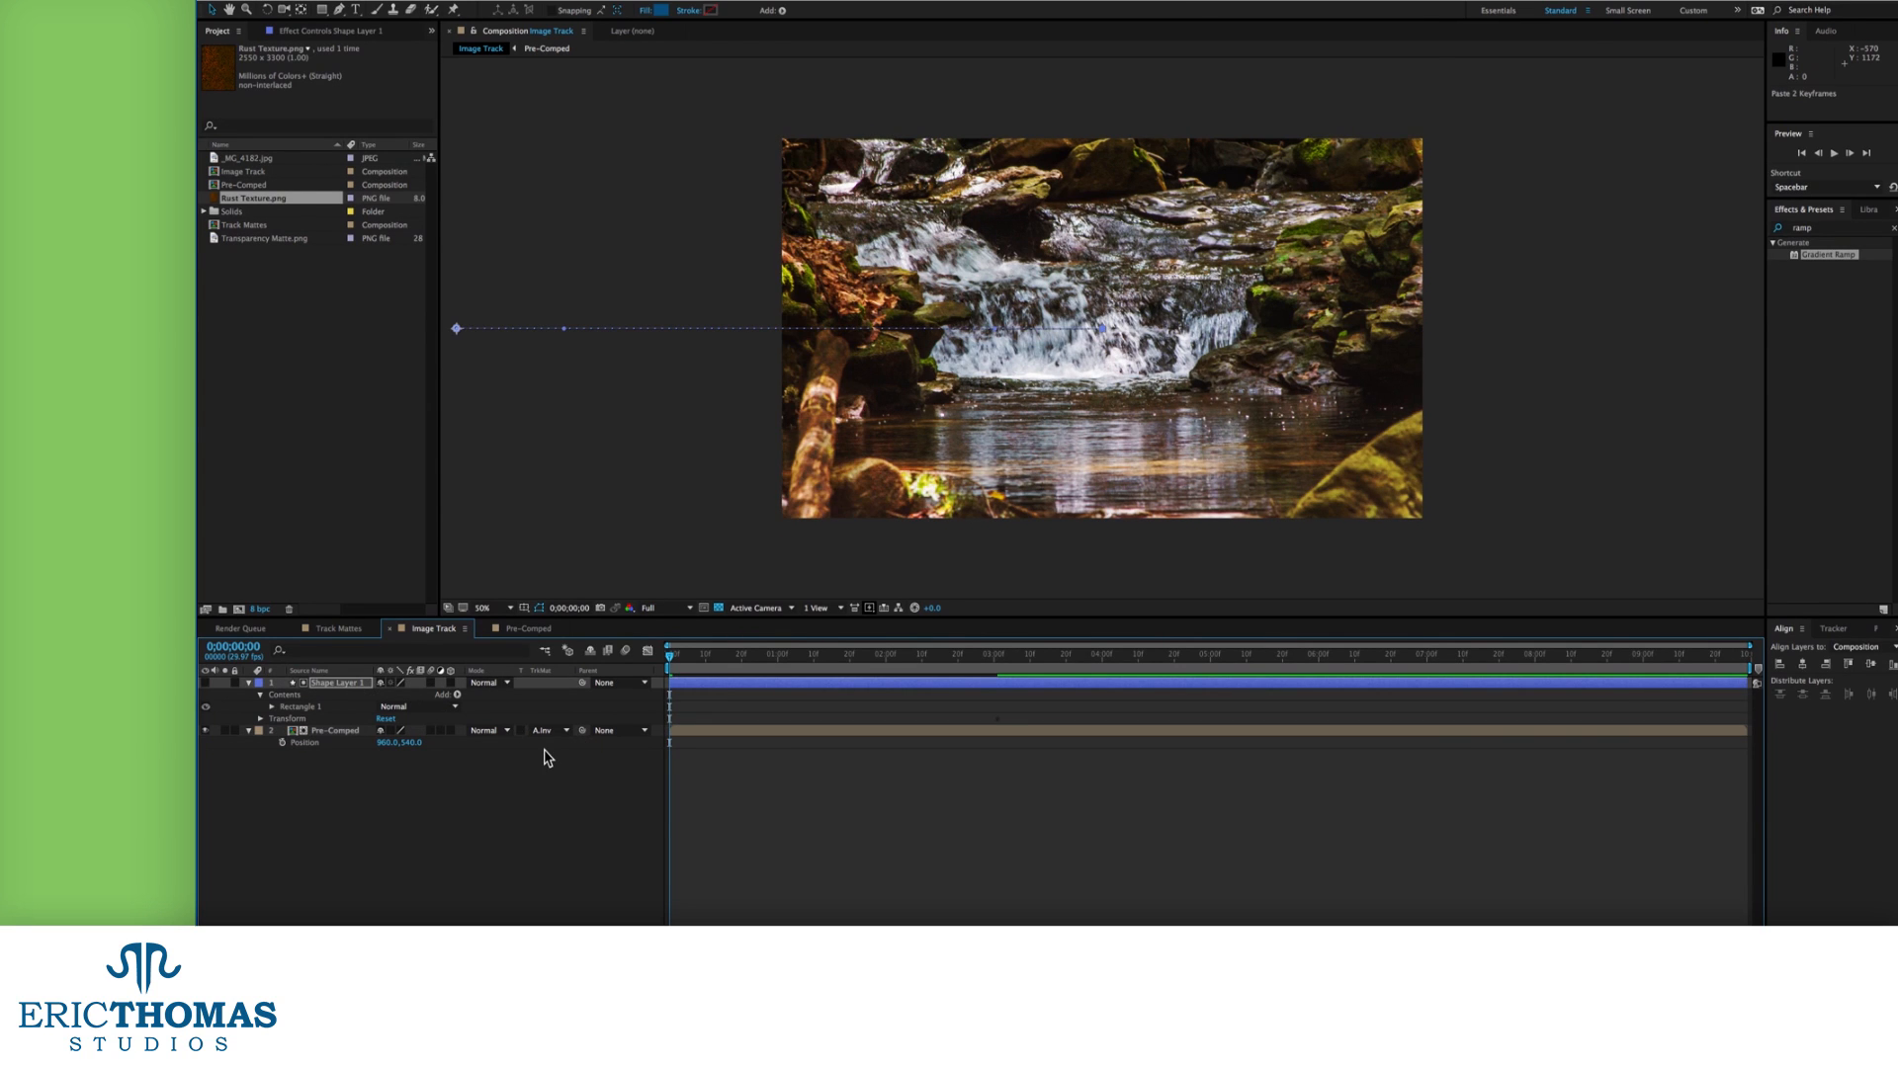
pyautogui.press('u')
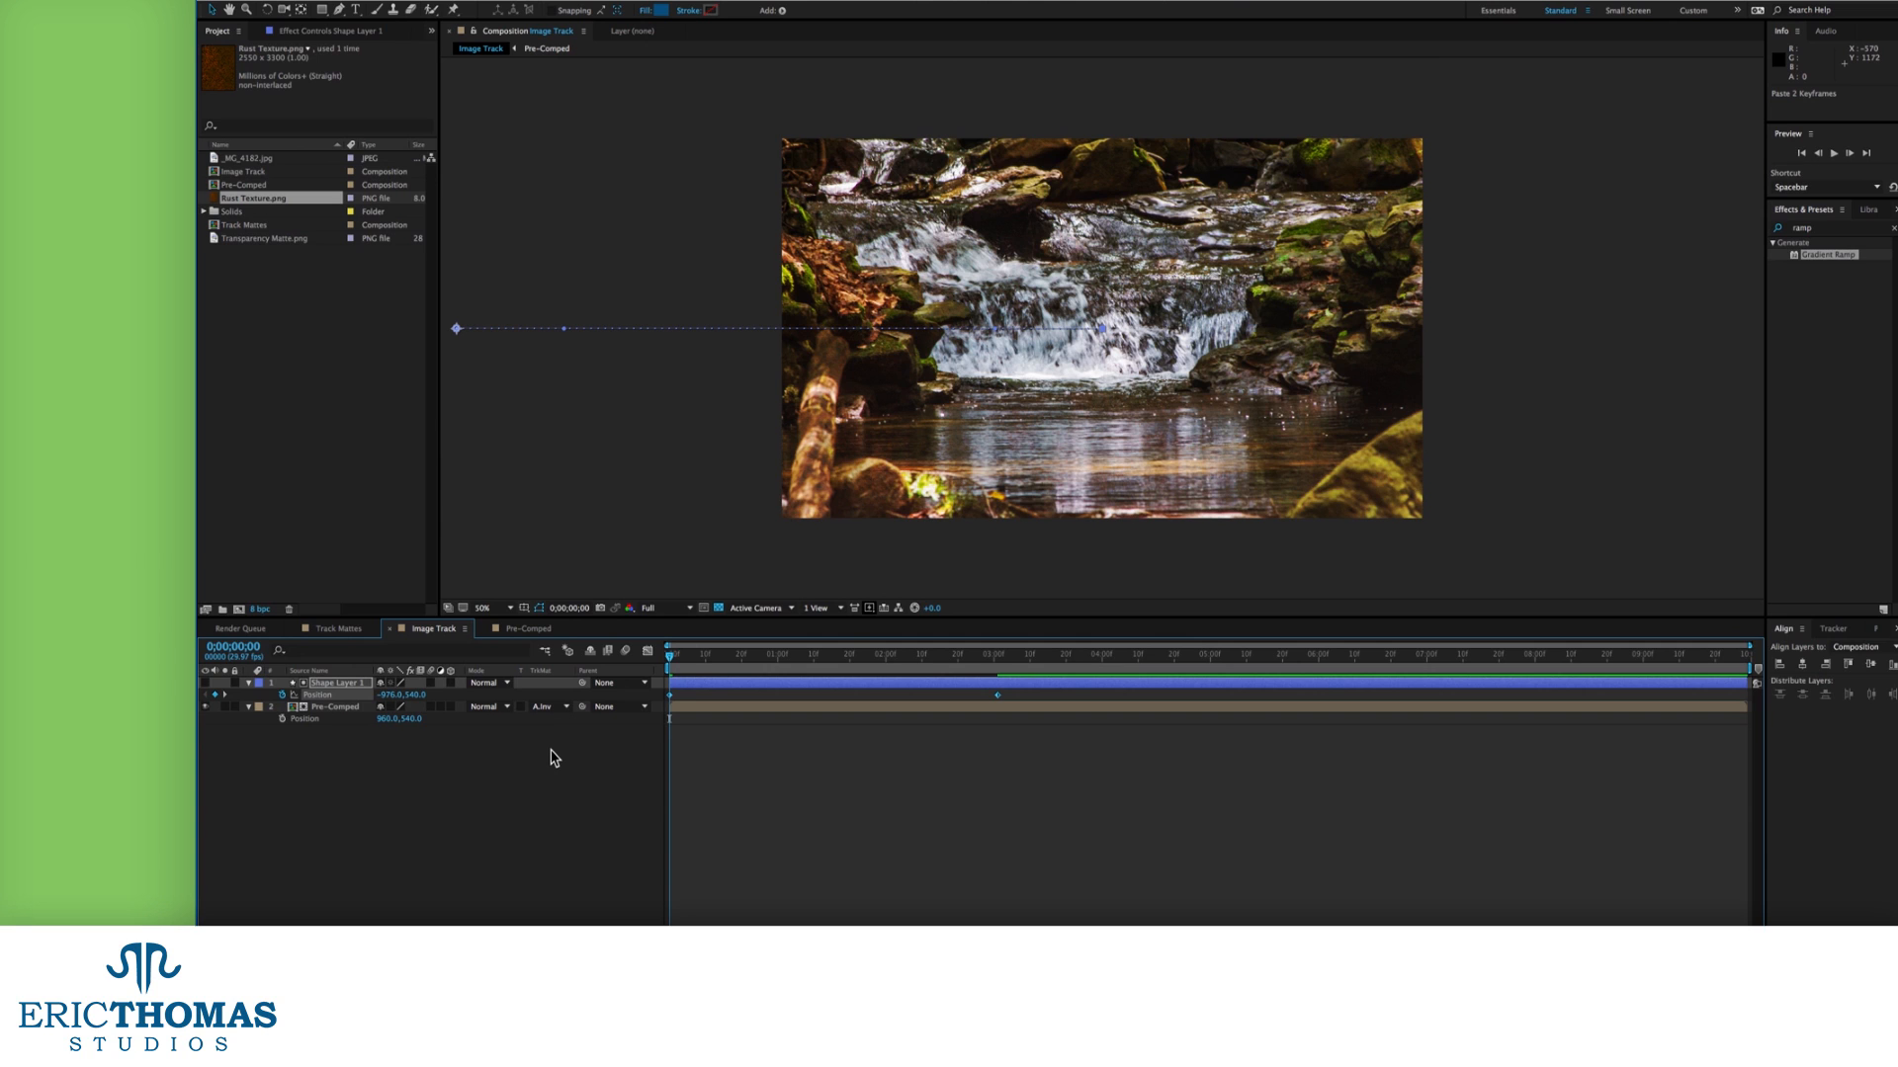
# Set the shape layer's position keyframes to start at 695, 540, off the frame's left edge, and end past the right edge at 0;00;03;01.
pyautogui.click(701, 694)
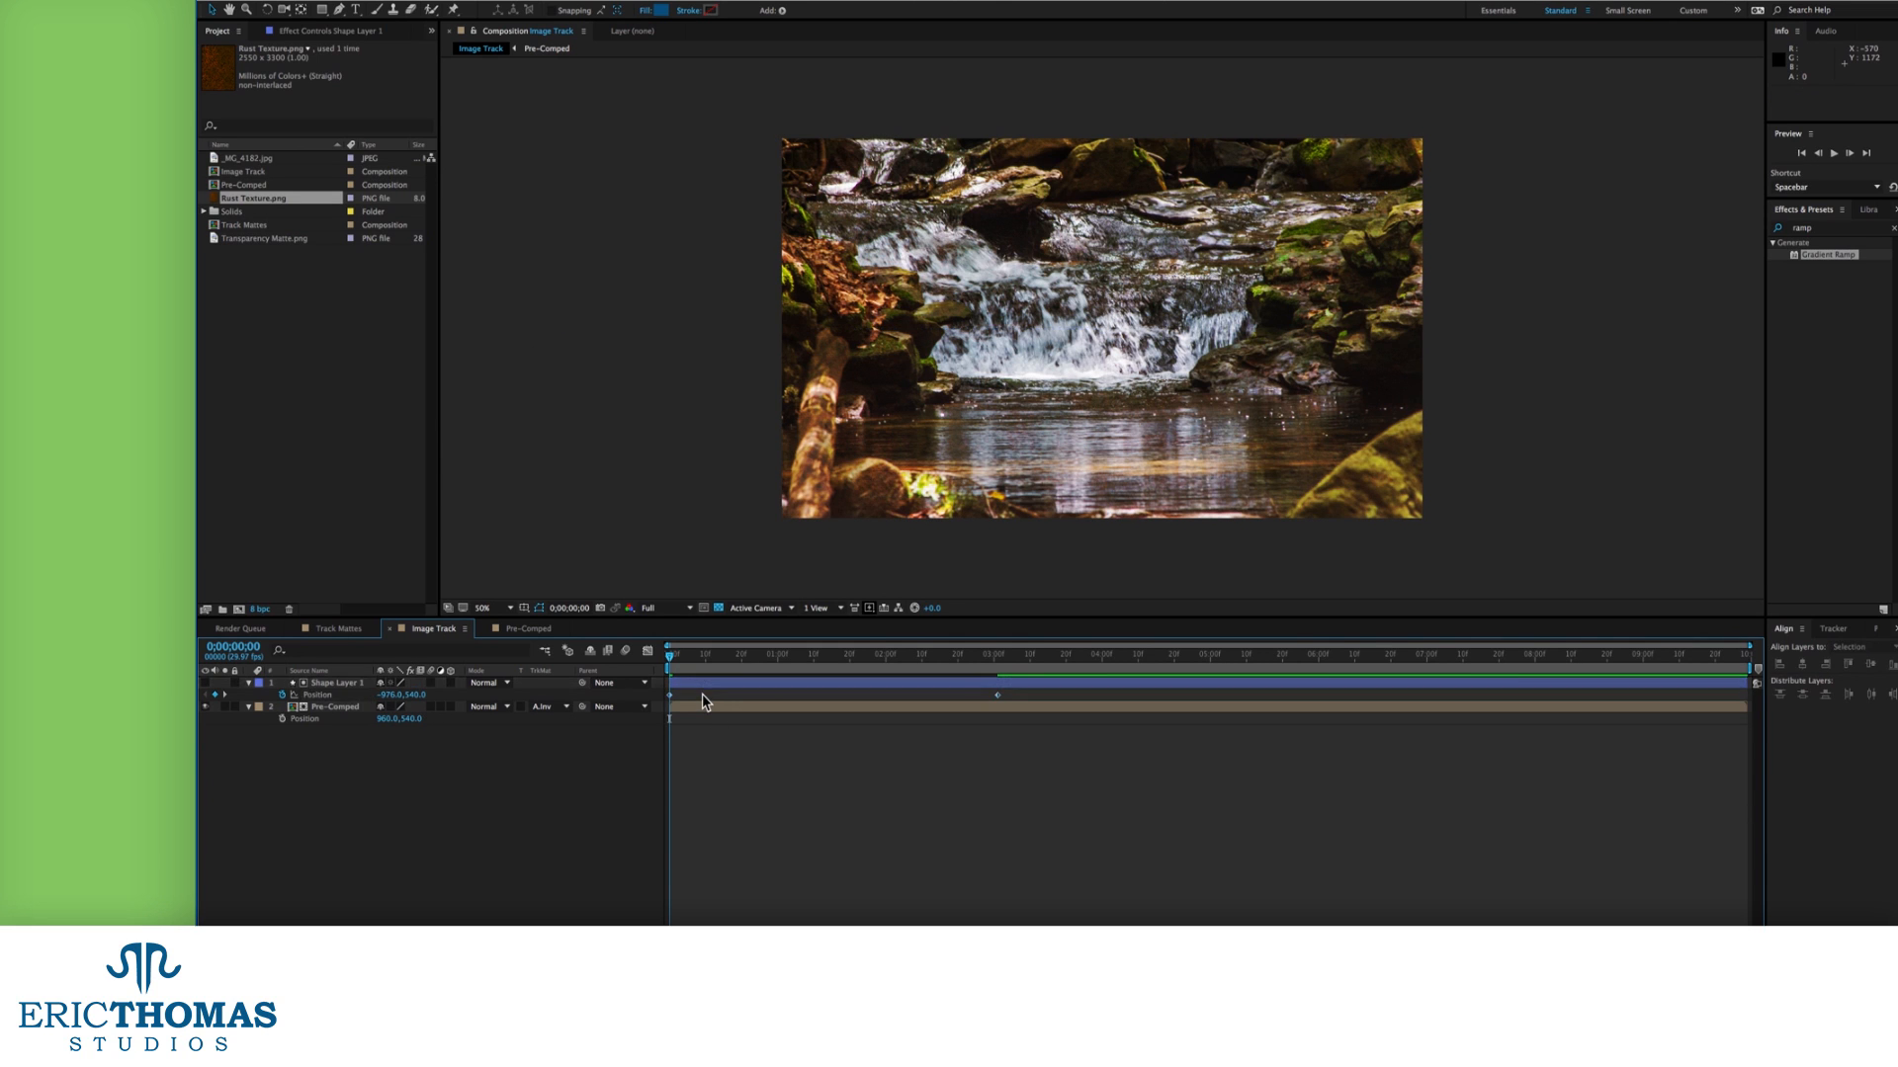
pyautogui.click(327, 695)
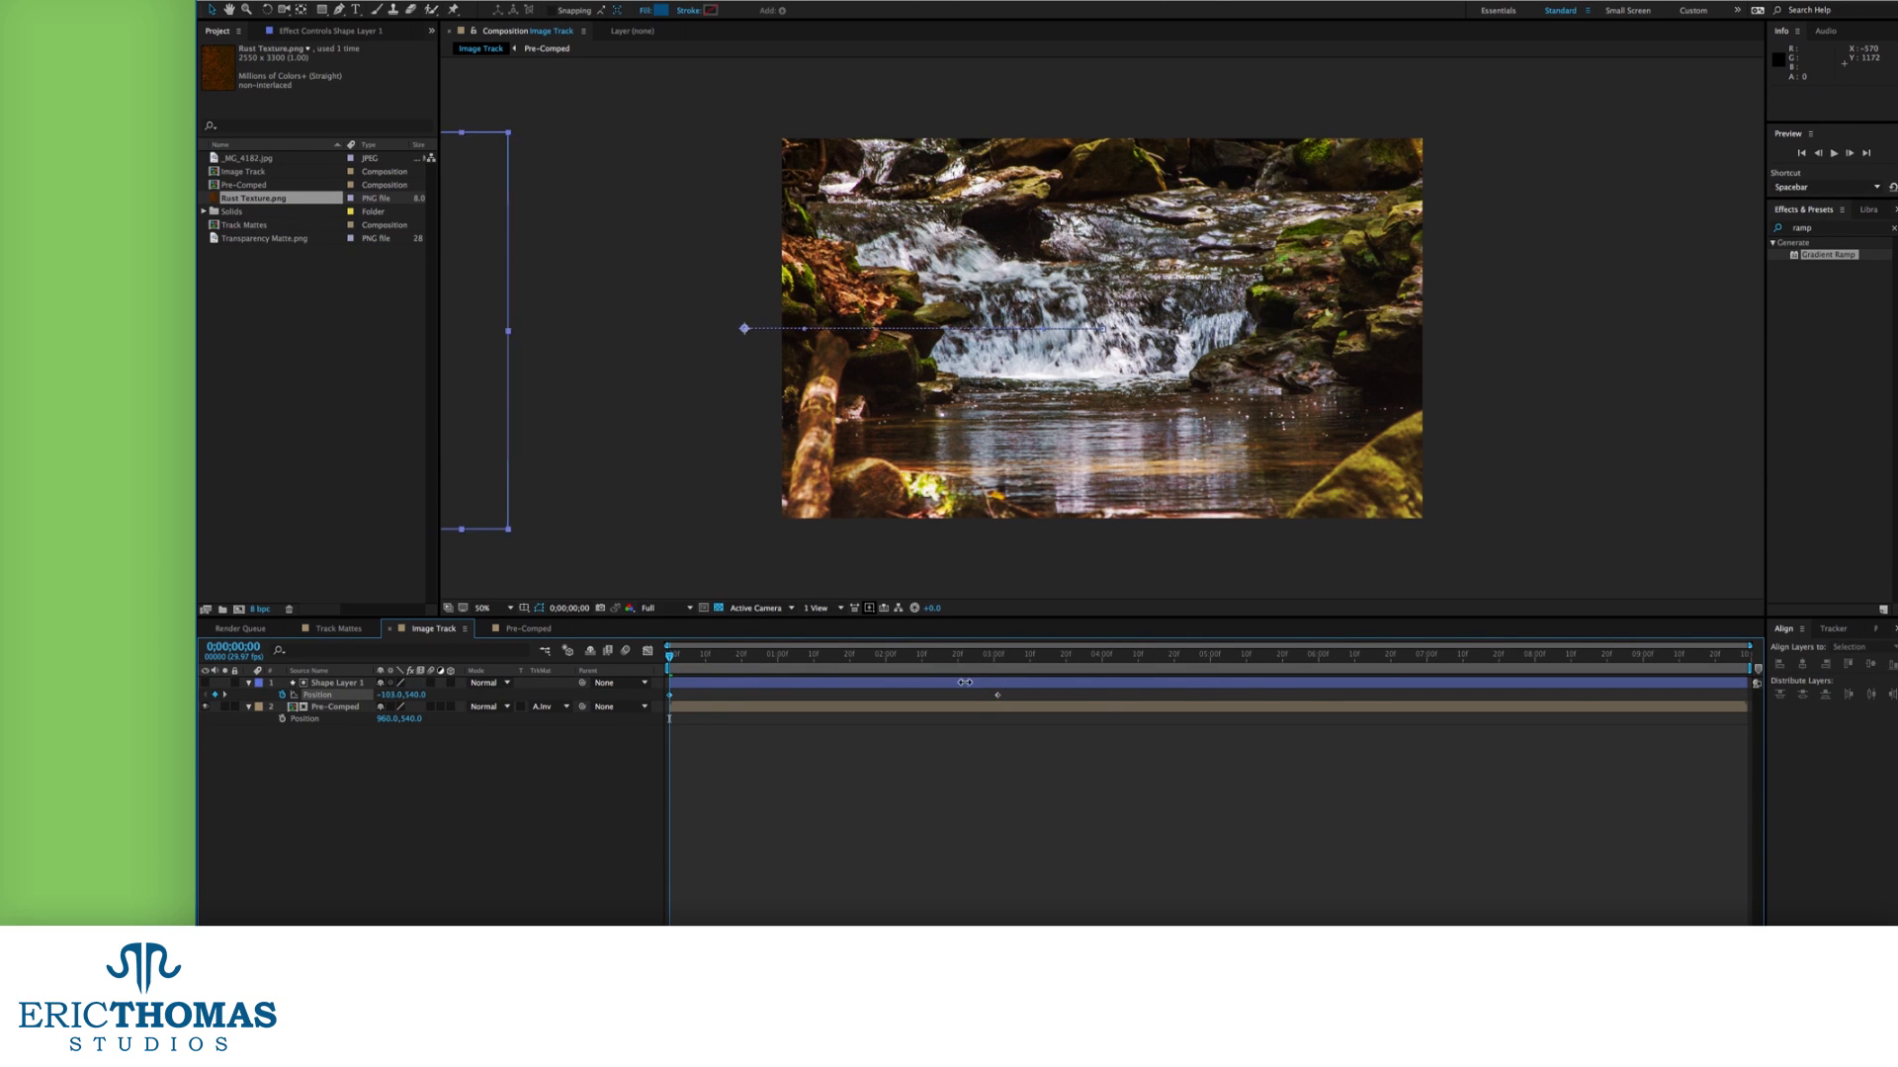
pyautogui.moveTo(1238, 680); pyautogui.dragTo(1491, 680)
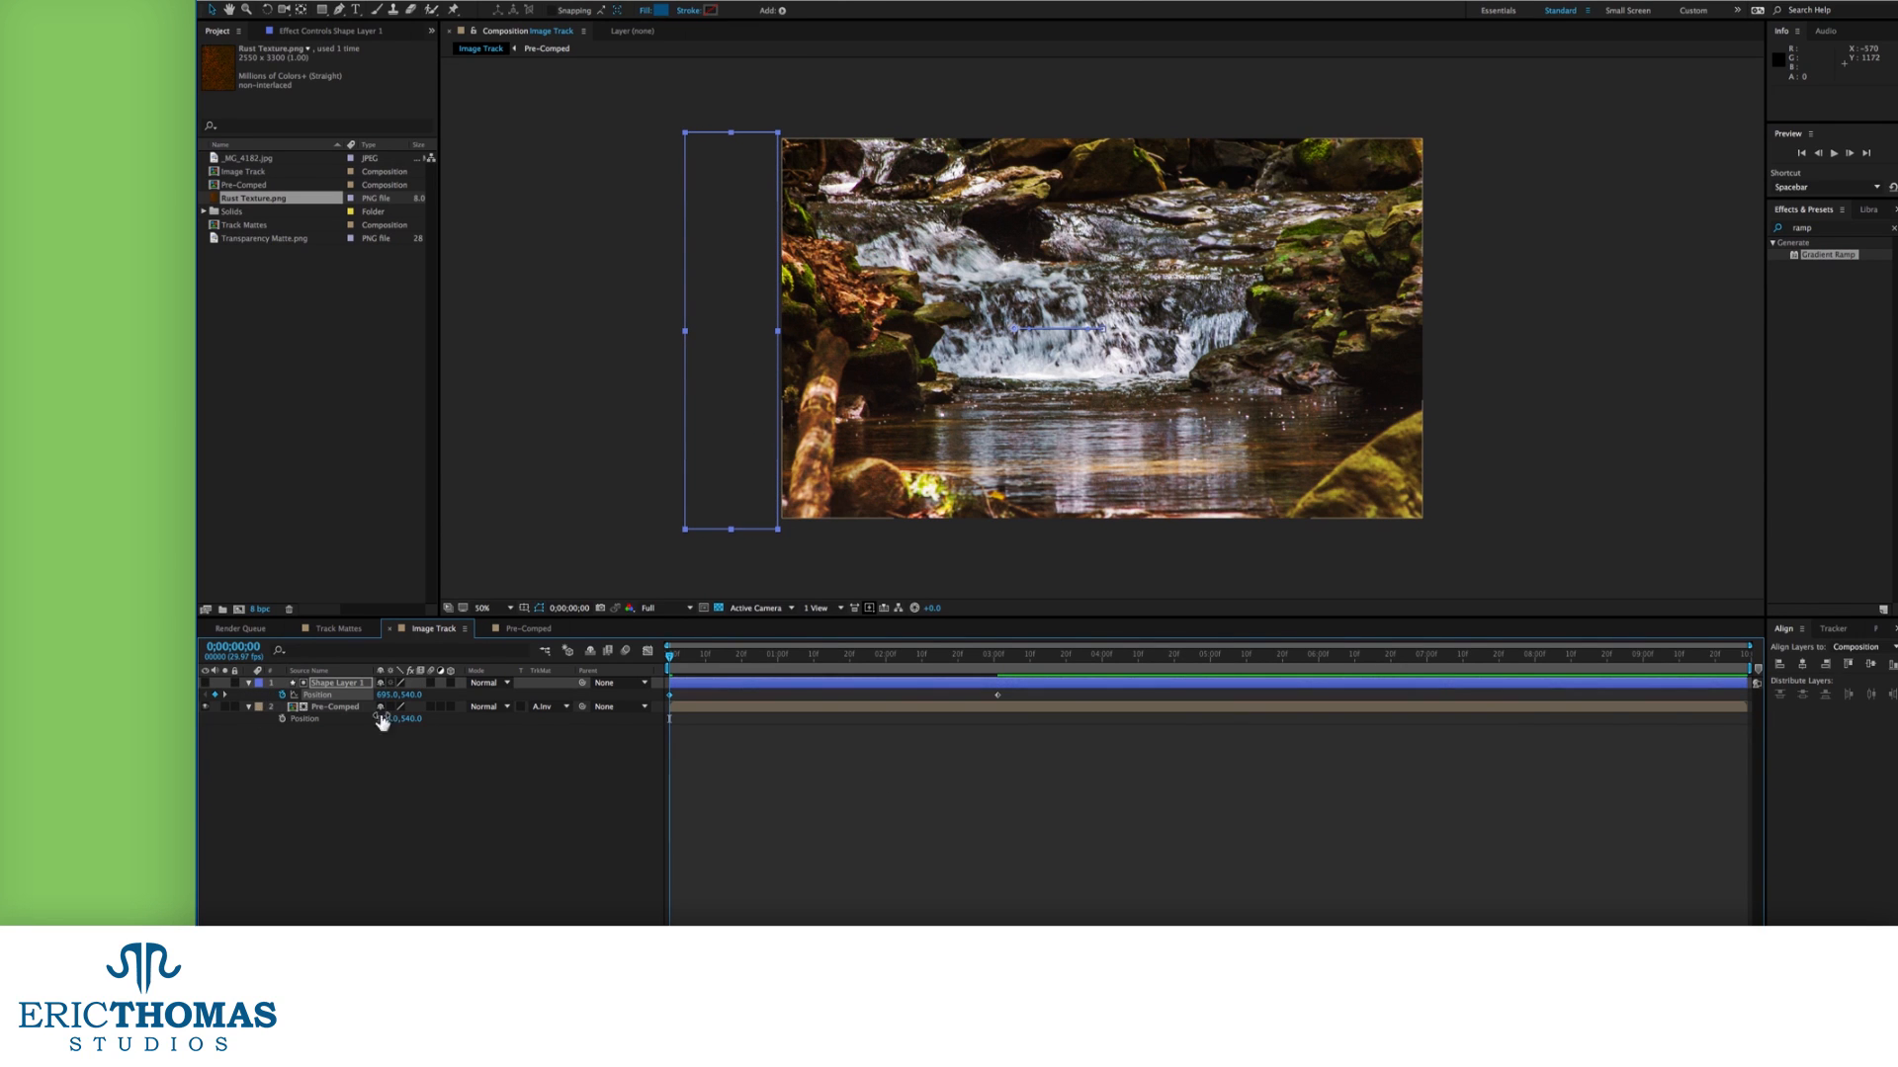
pyautogui.click(997, 660)
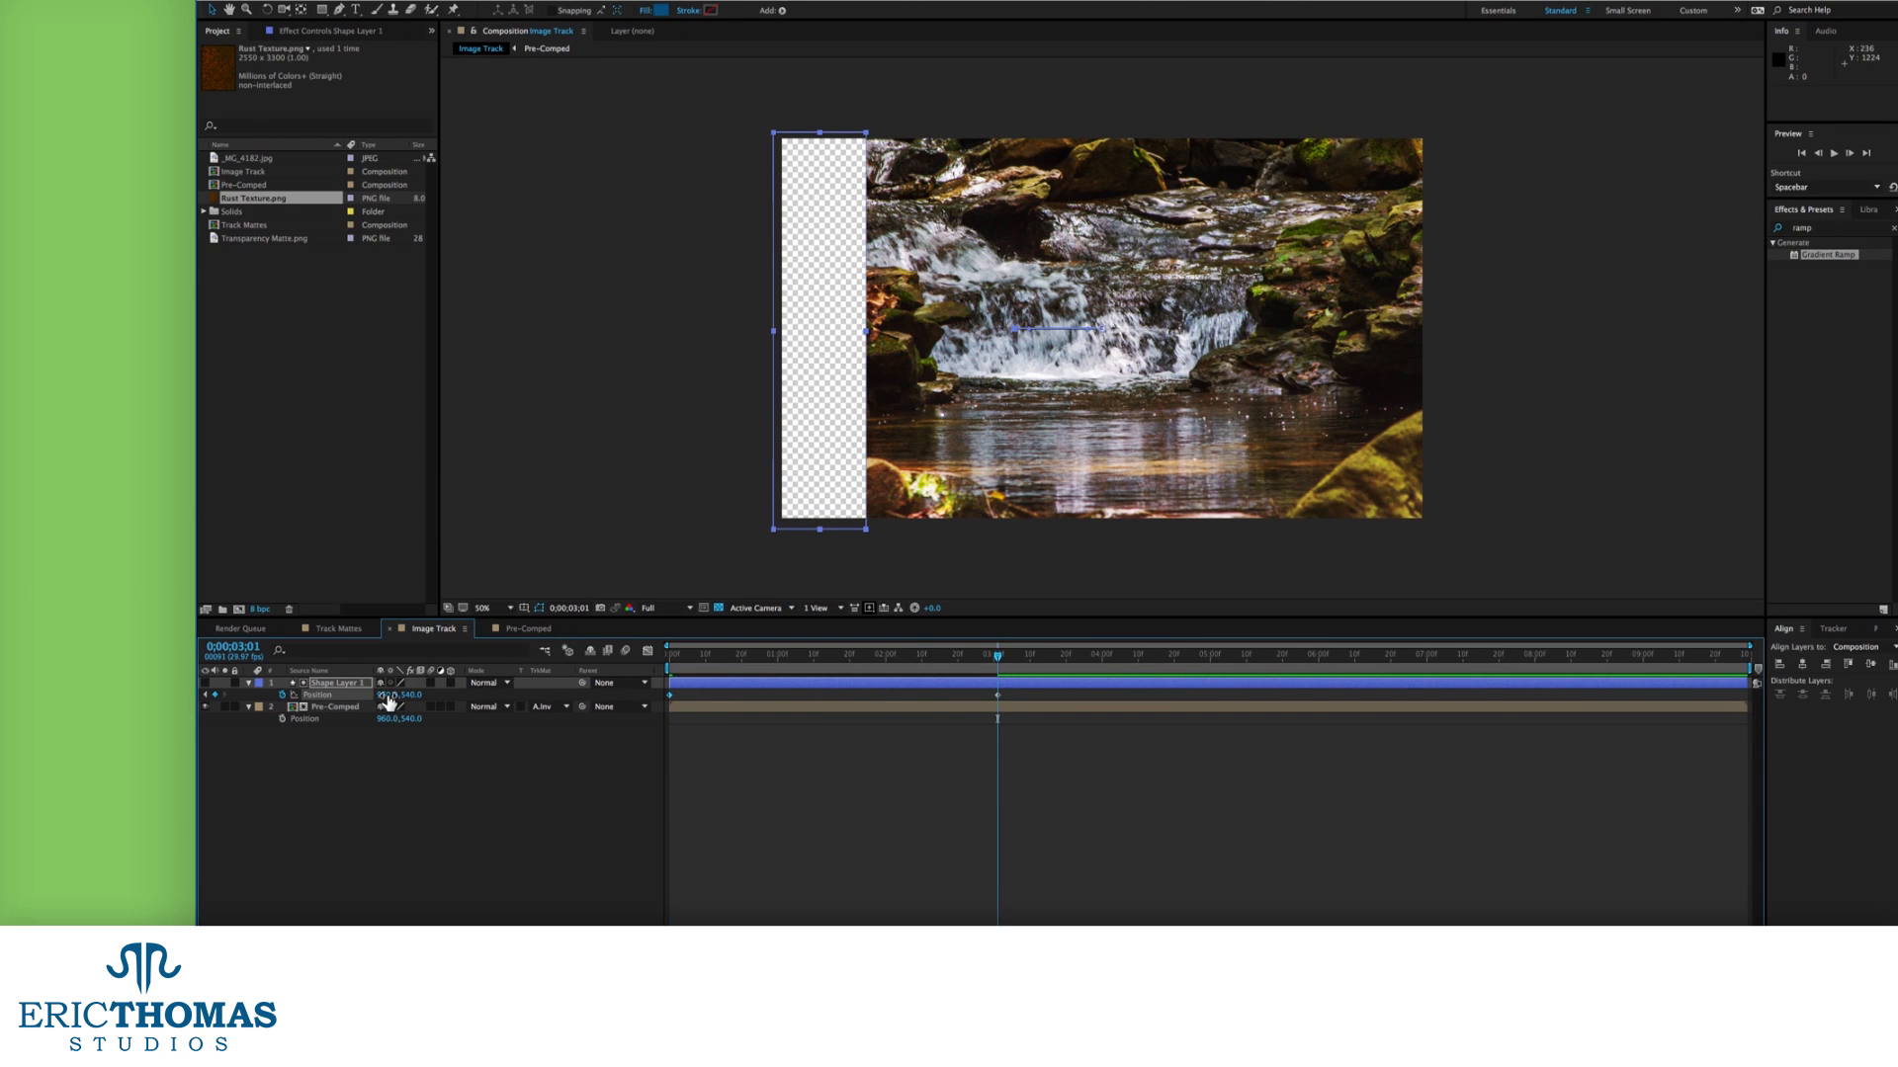
pyautogui.moveTo(387, 695); pyautogui.dragTo(1691, 677)
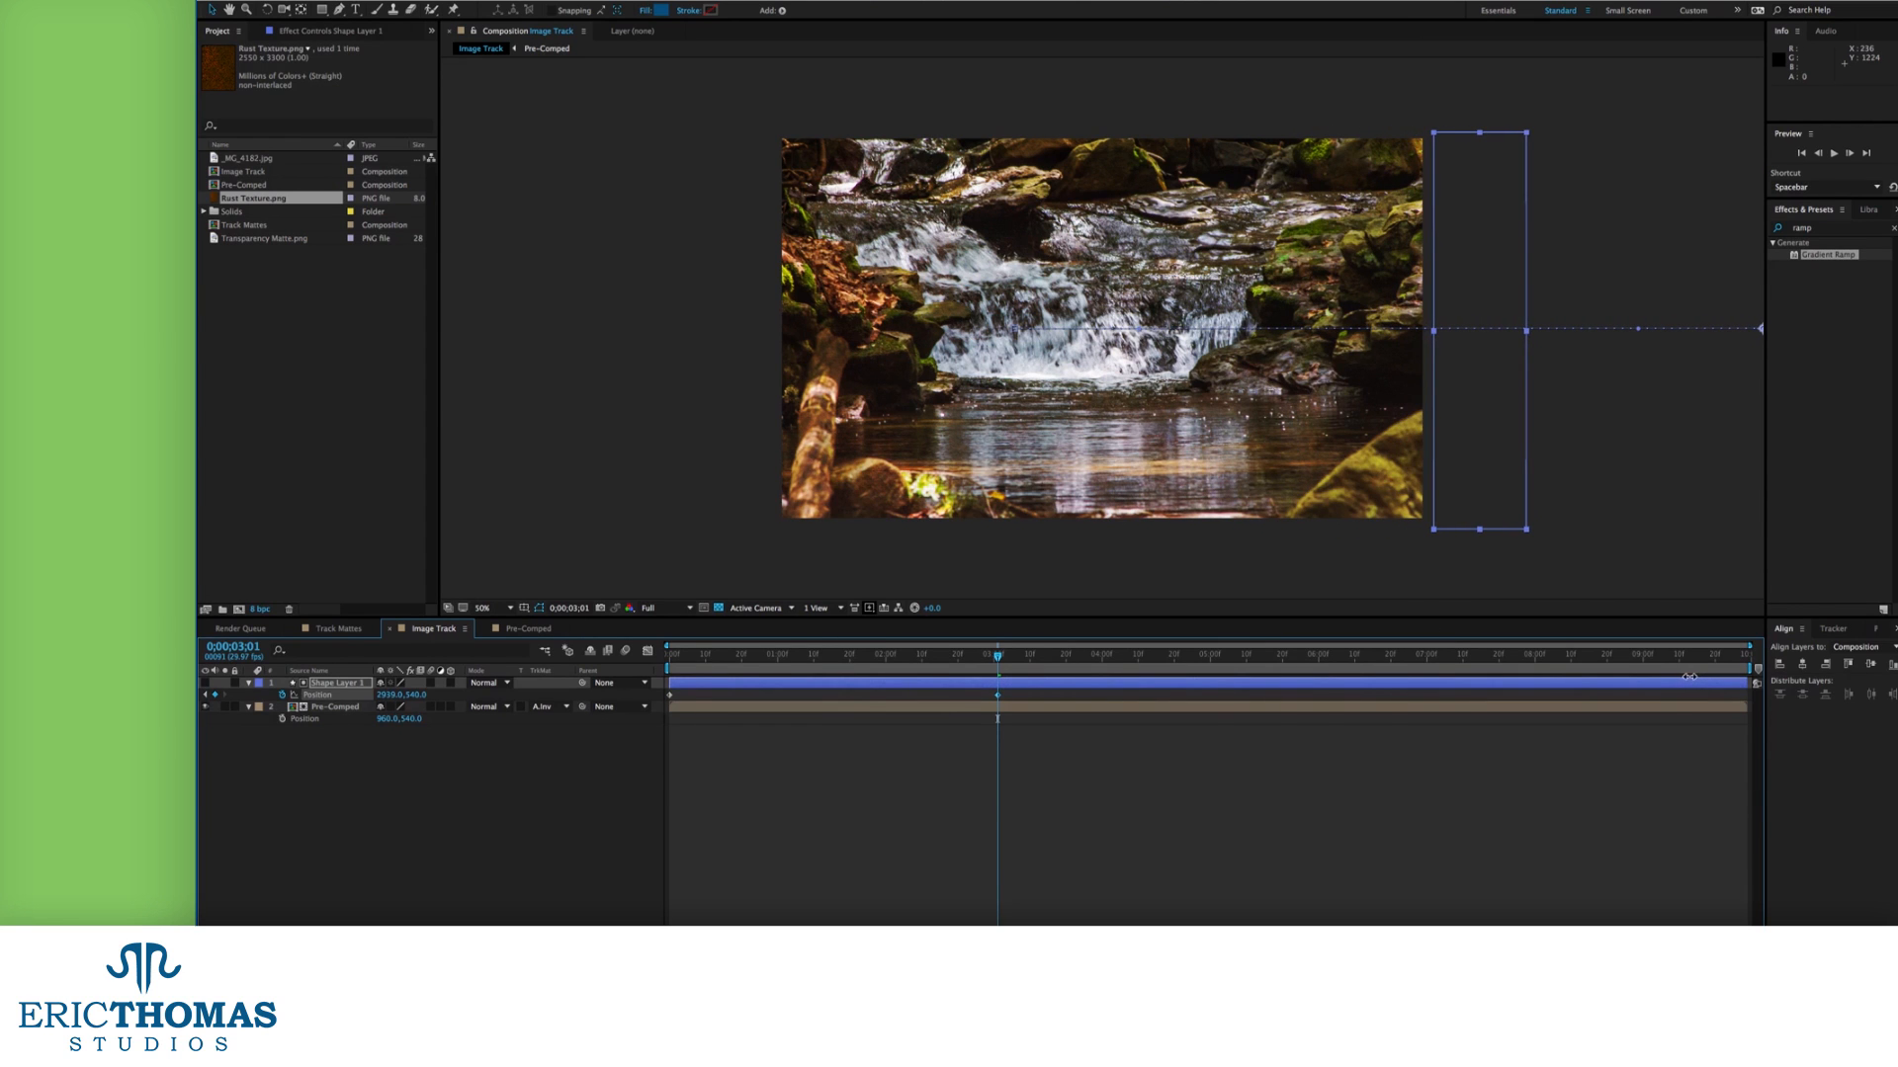
# Add Scale keyframes to the shape layer, growing it from 0% at the start until 0;00;03;01, and preview.
pyautogui.moveTo(692, 658); pyautogui.dragTo(654, 657)
pyautogui.click(327, 683)
pyautogui.hotkey('shift', 's')
pyautogui.click(282, 706)
pyautogui.click(398, 706)
pyautogui.write('0')
pyautogui.press('Return')
pyautogui.write('00')
pyautogui.press('Return')
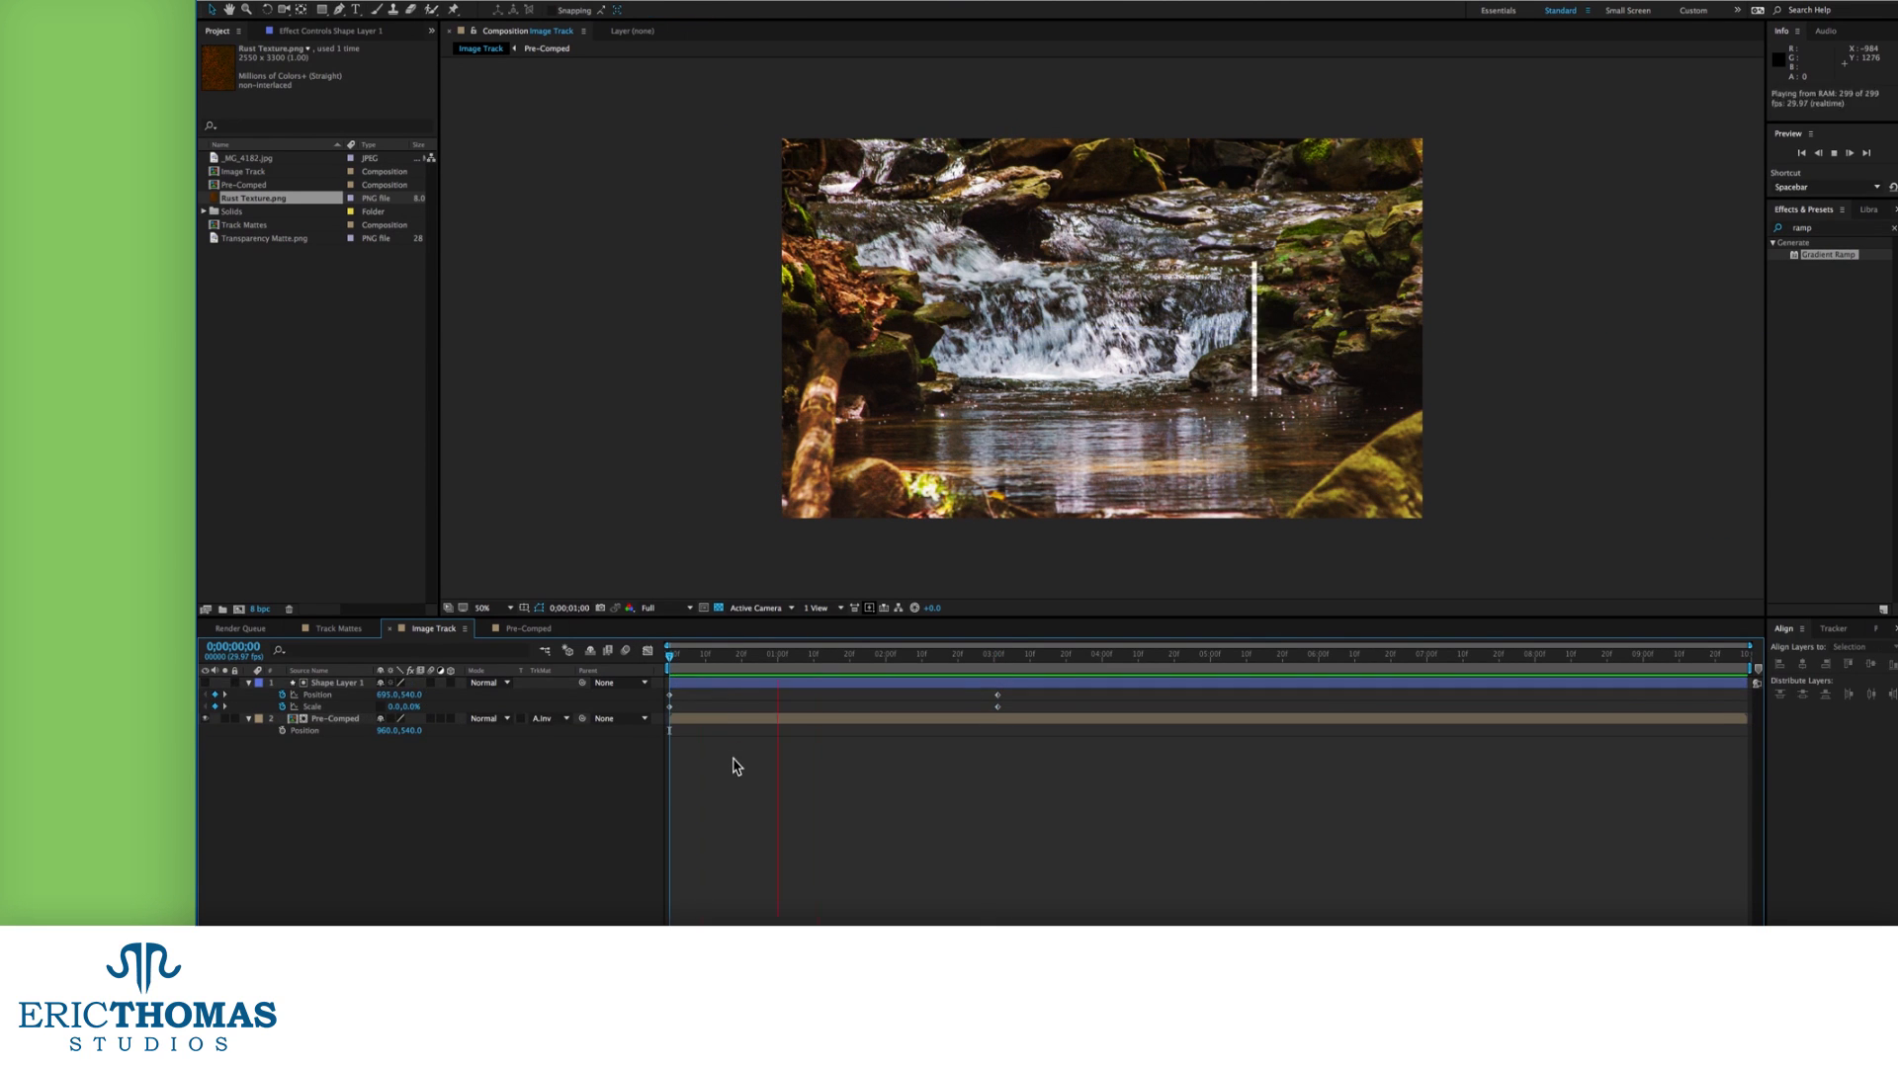
# Set the Pre-Comped layer's track matte to Alpha Matte "Shape Layer 1" and move the shape's anchor point onto the shape.
pyautogui.click(549, 718)
pyautogui.click(564, 748)
pyautogui.press('y')
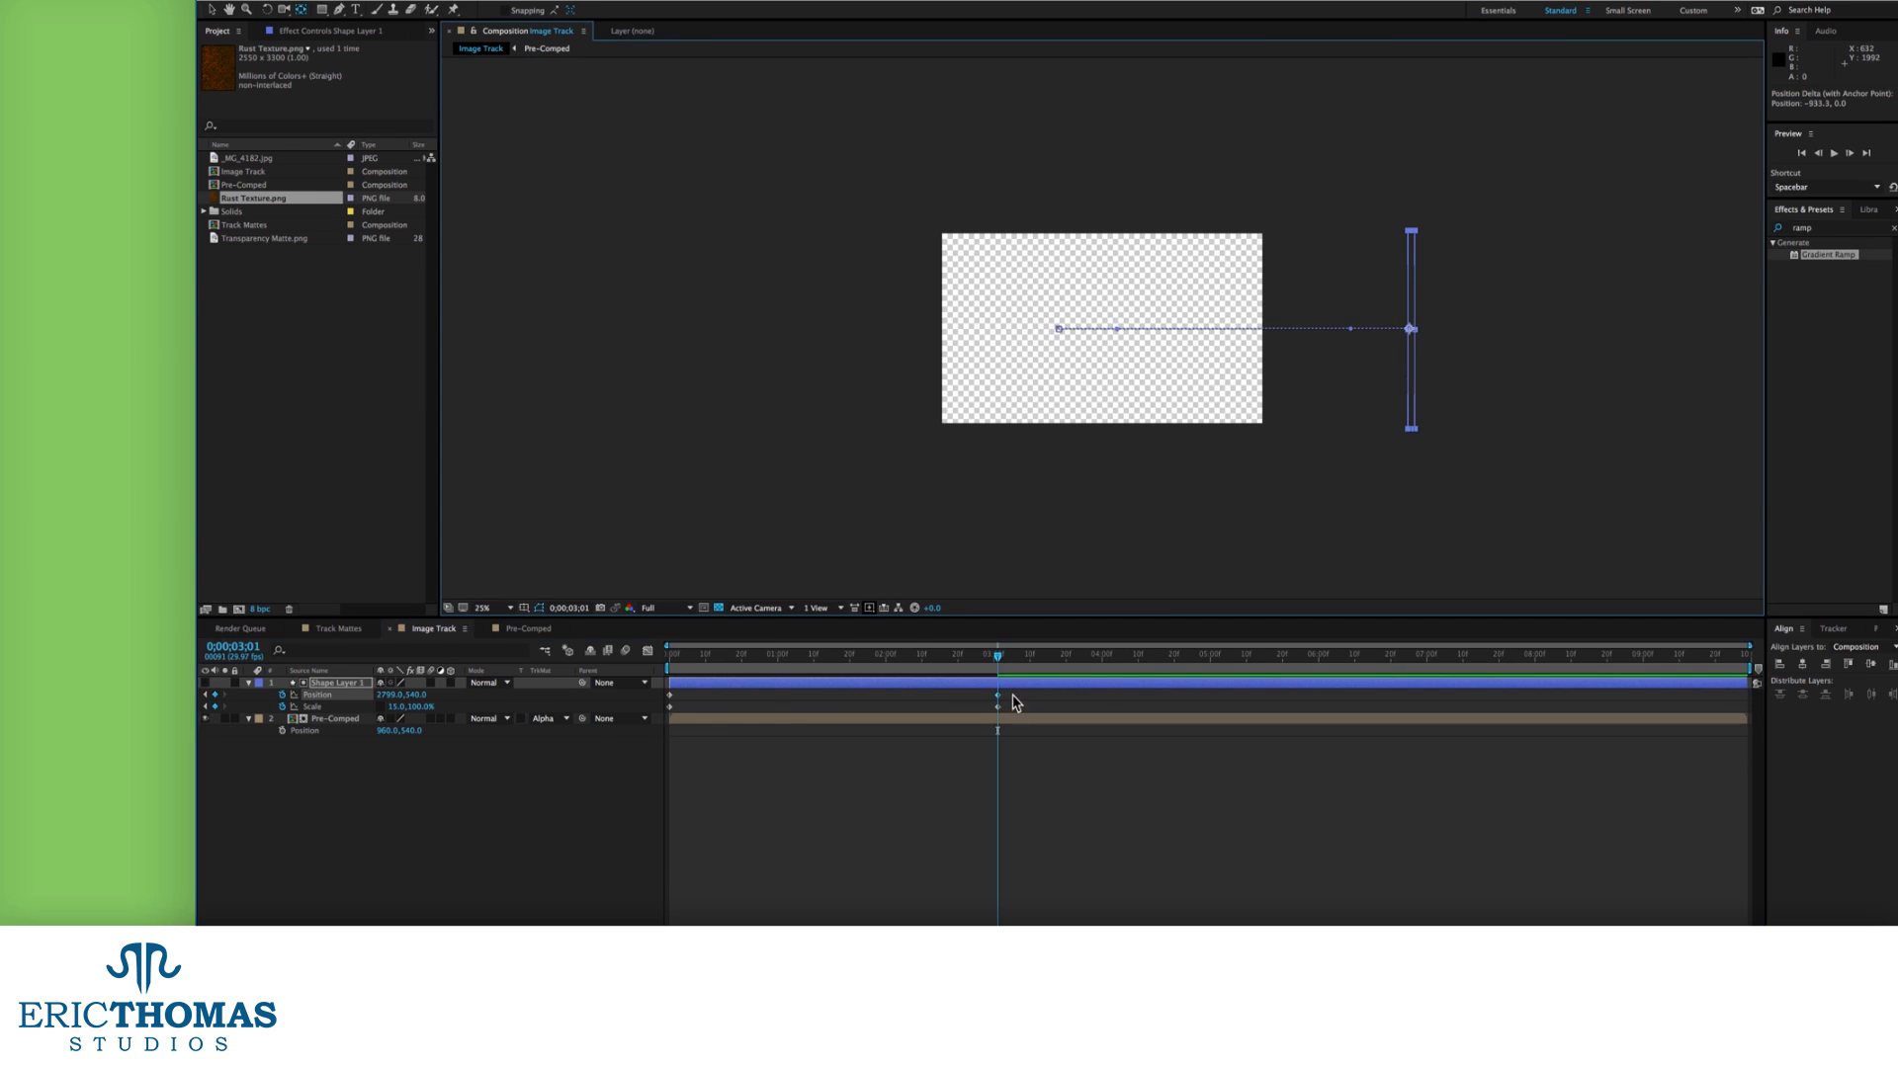
pyautogui.press('v')
pyautogui.click(889, 464)
# Remove the shape layer's position keyframes, move its anchor point to the shape's bottom edge and increase its horizontal scale.
pyautogui.moveTo(771, 658); pyautogui.dragTo(653, 682)
pyautogui.click(304, 694)
pyautogui.press('Delete')
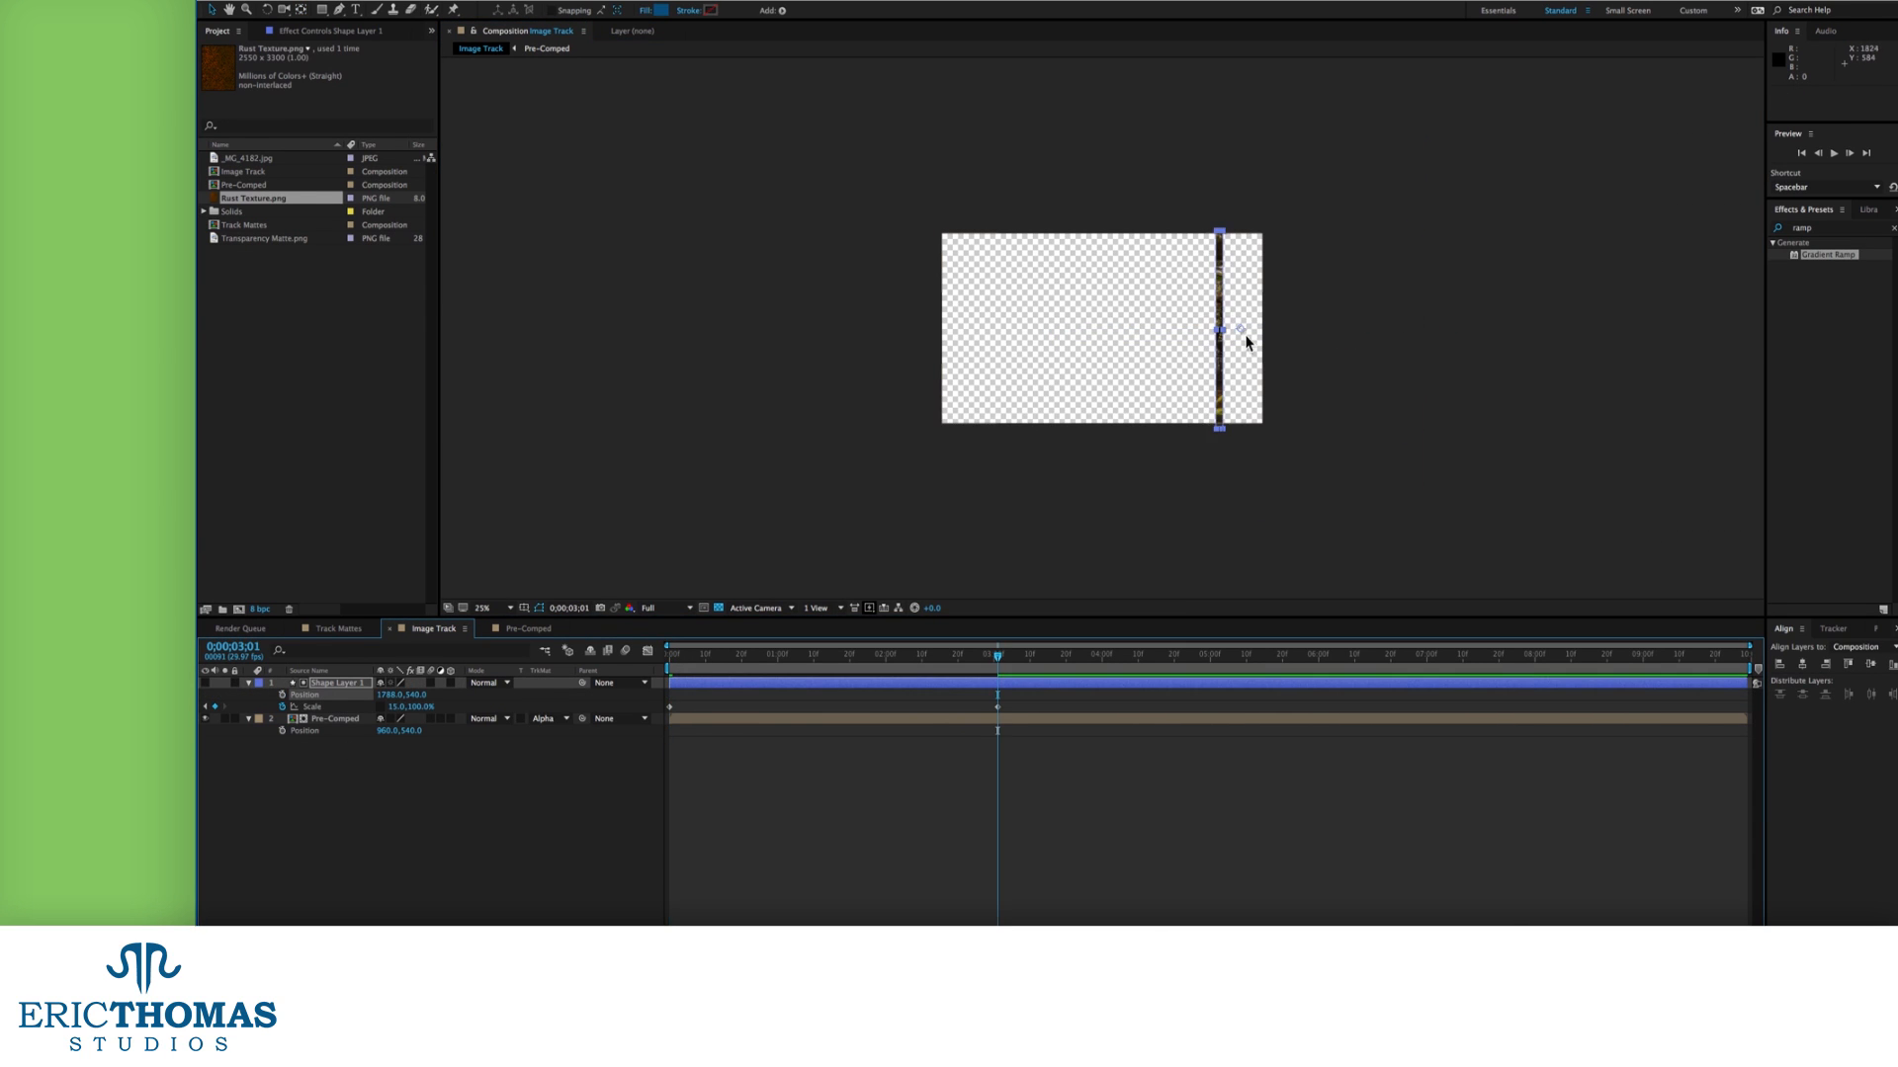
pyautogui.press('.')
pyautogui.moveTo(1243, 341); pyautogui.dragTo(1336, 524)
pyautogui.moveTo(393, 707); pyautogui.dragTo(415, 707)
# Keyframe the shape layer's position from just left of the frame at the start to just right of it at 0;00;03;01, and preview.
pyautogui.moveTo(699, 656); pyautogui.dragTo(669, 656)
pyautogui.click(282, 695)
pyautogui.moveTo(389, 695); pyautogui.dragTo(370, 708)
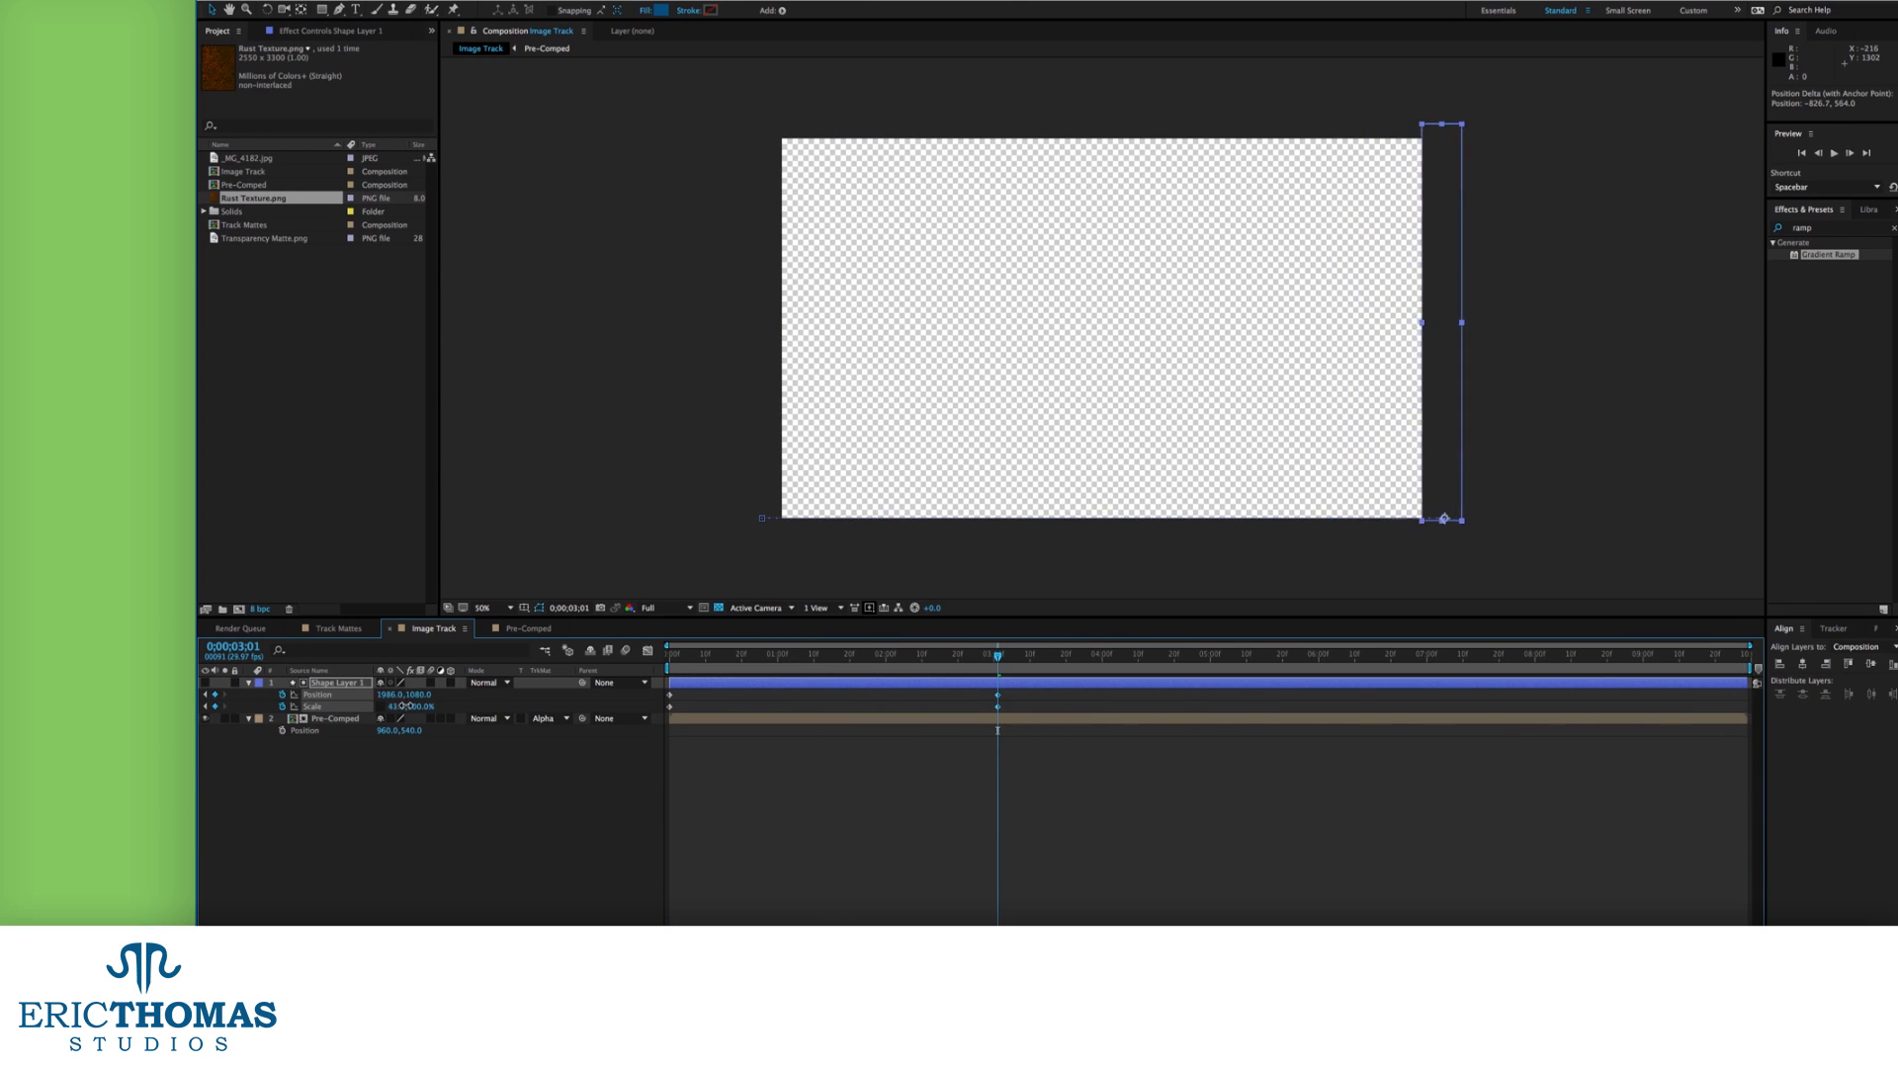
pyautogui.press('super+v')
pyautogui.click(814, 762)
pyautogui.press('Home')
pyautogui.press('space')
pyautogui.press('space')
# Adjust the vertical position of the shape layer at its last keyframe and preview the animation.
pyautogui.press('k')
pyautogui.press('k')
pyautogui.moveTo(423, 697); pyautogui.dragTo(230, 828)
pyautogui.moveTo(997, 657); pyautogui.dragTo(825, 658)
pyautogui.press('space')
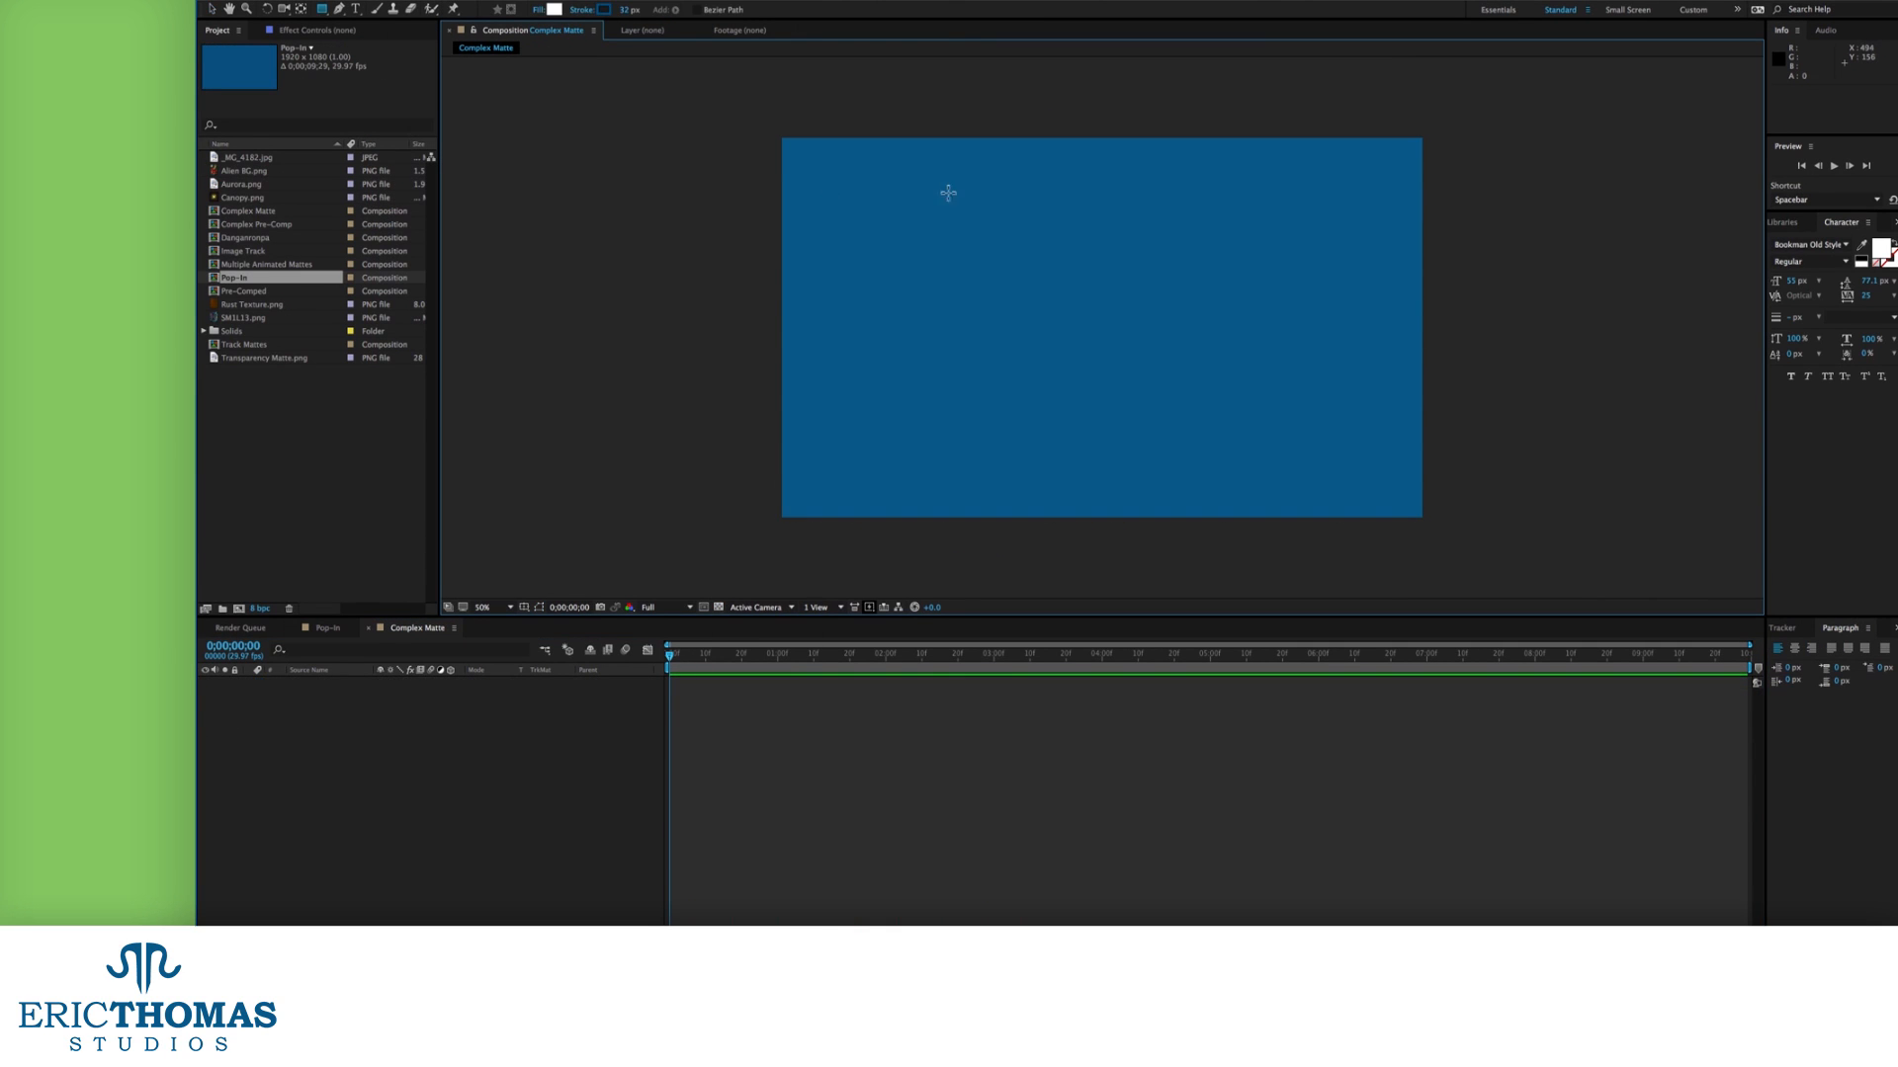
# Draw a large white rectangle in the centre of the Complex Matte composition and set its stroke width to 0 px.
pyautogui.moveTo(971, 185); pyautogui.dragTo(1233, 459)
pyautogui.press('v')
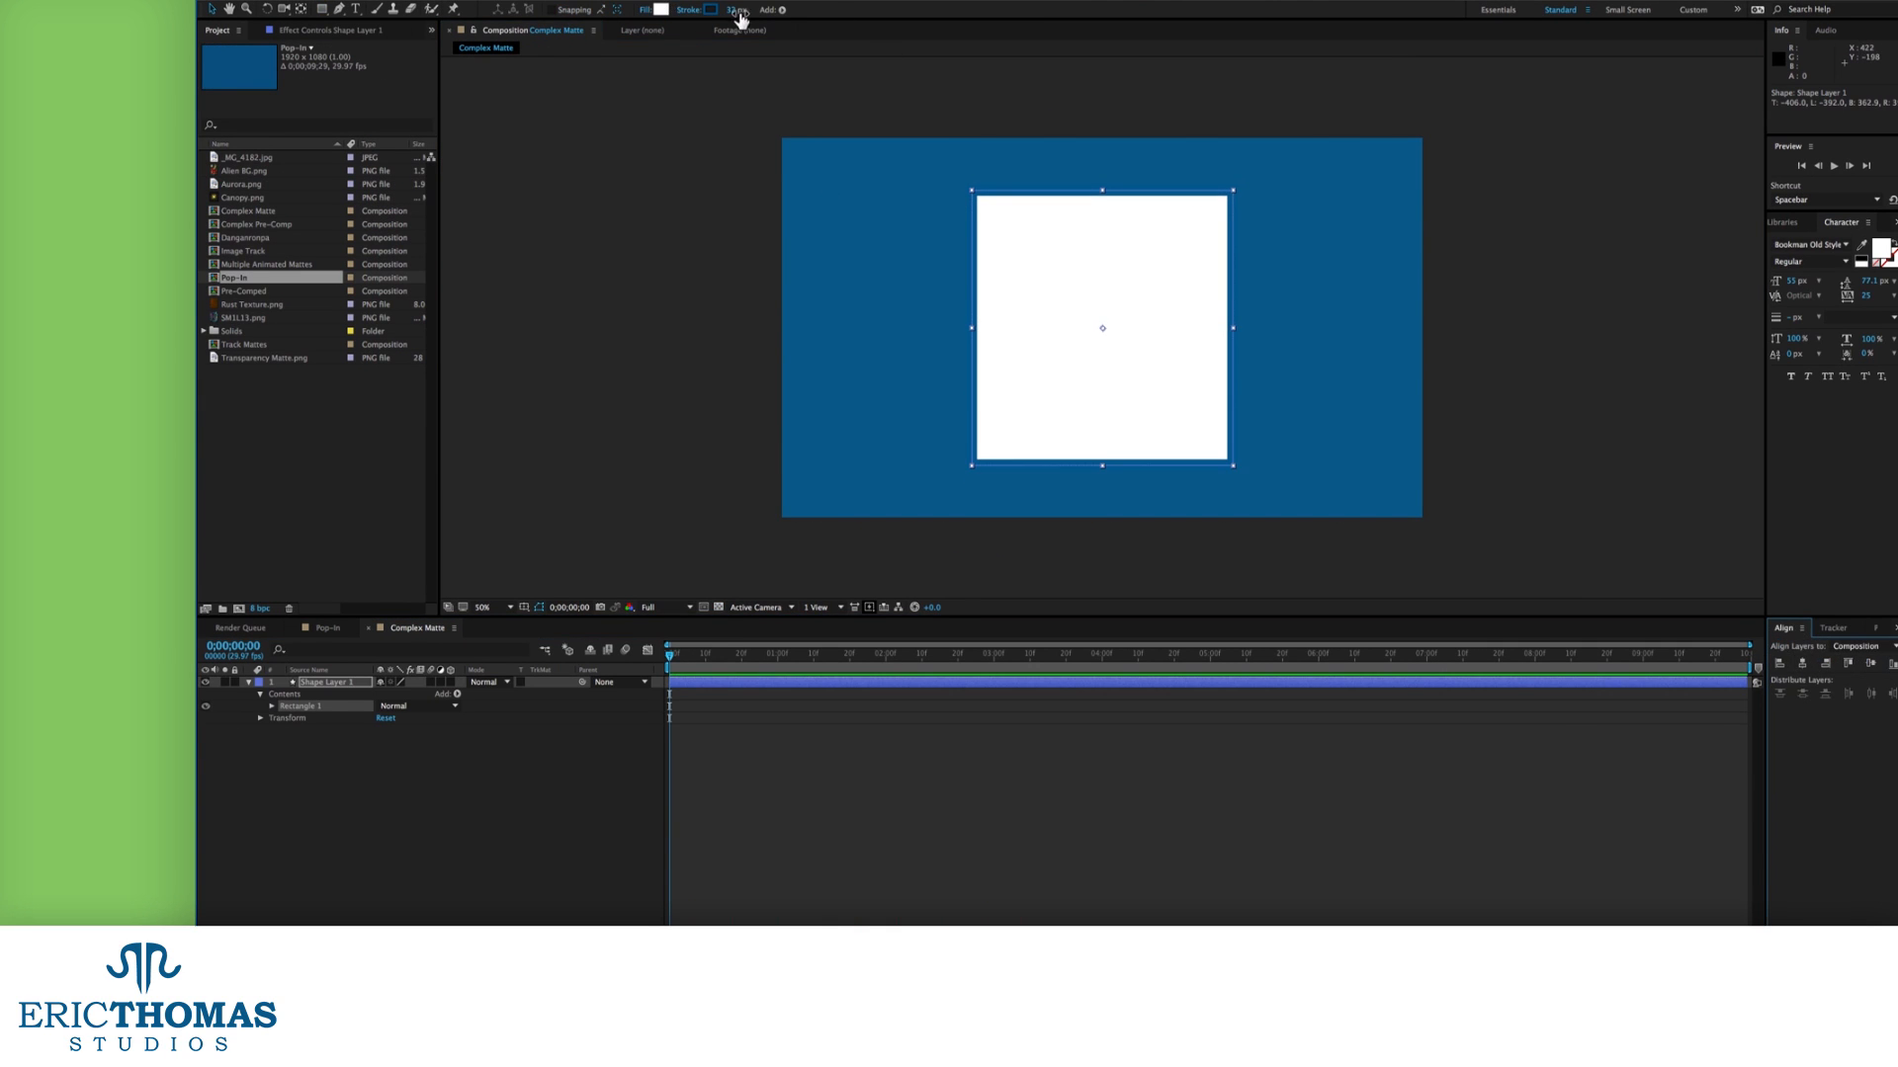
pyautogui.click(371, 703)
pyautogui.click(272, 706)
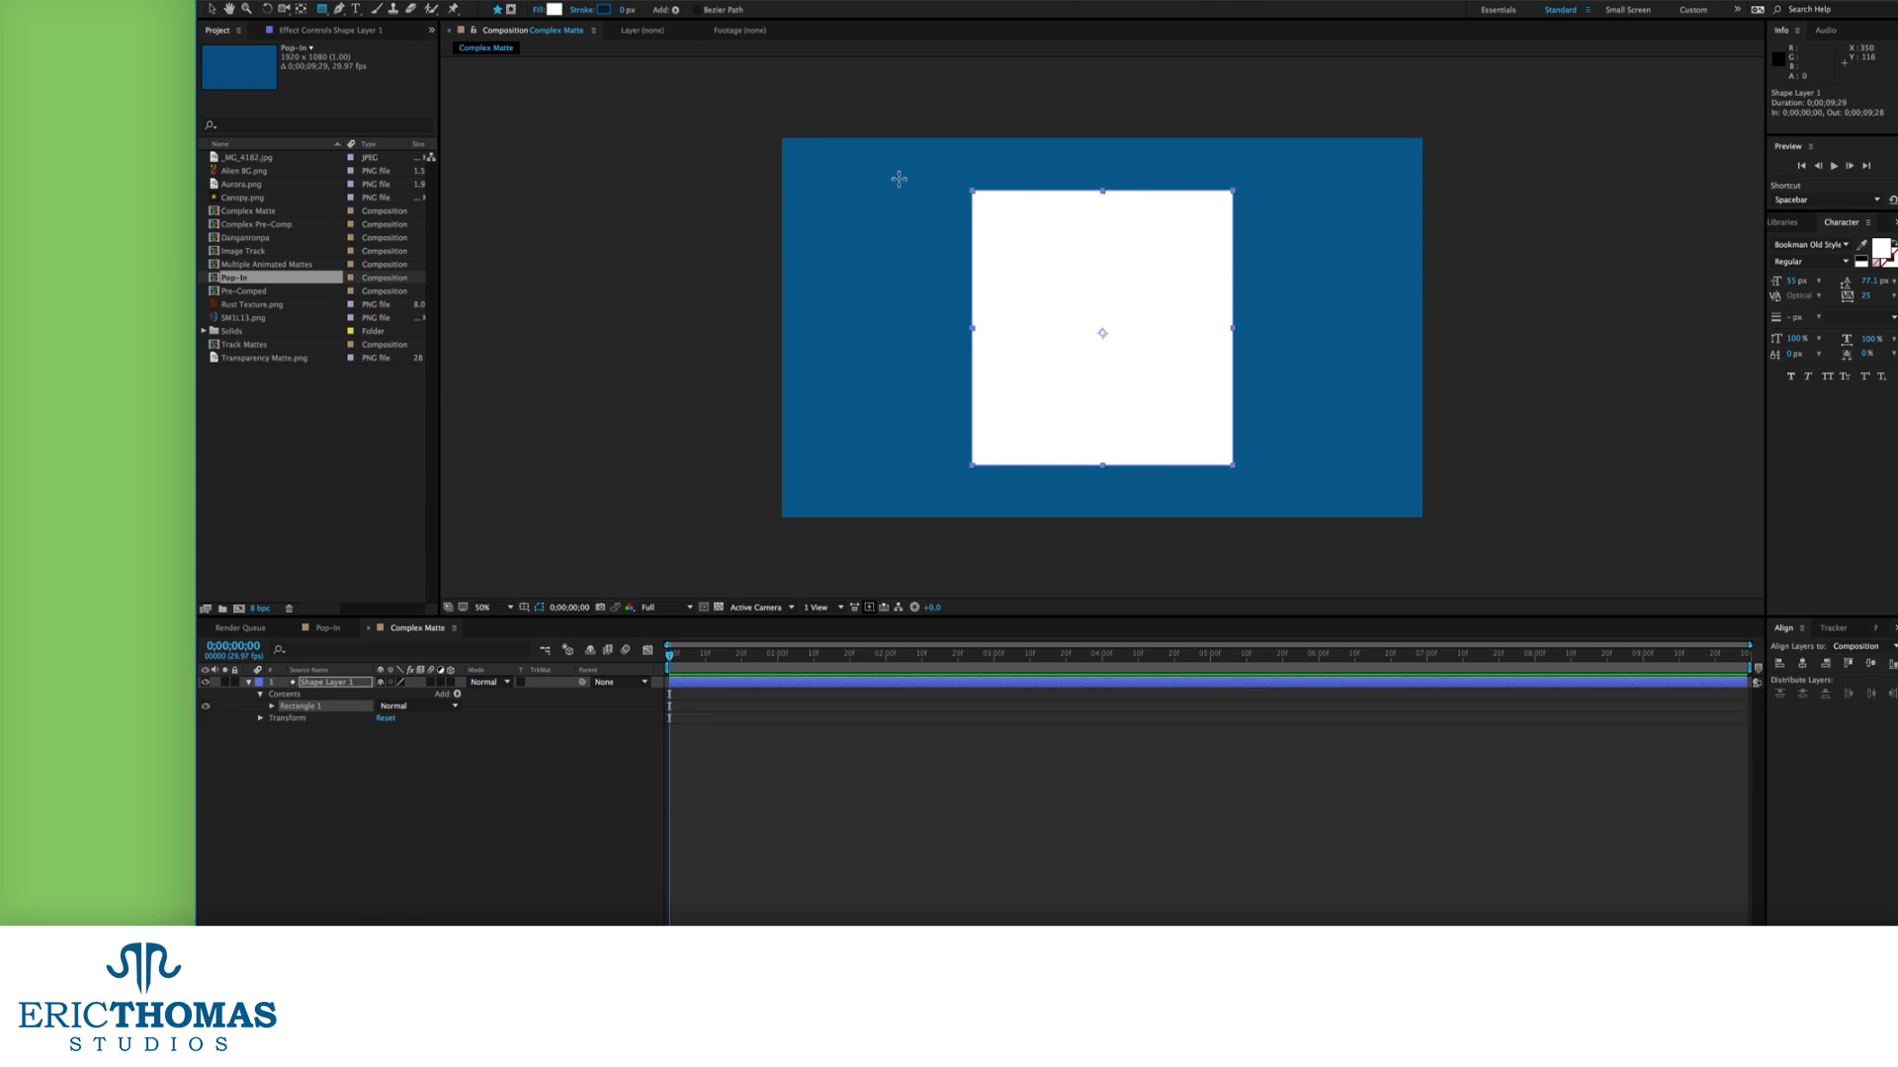
# Draw a wide horizontal white bar across the top of the rectangle and duplicate it into four evenly spaced bars down its height.
pyautogui.moveTo(898, 179); pyautogui.dragTo(1285, 227)
pyautogui.hotkey('ctrl', 'd')
pyautogui.moveTo(923, 205); pyautogui.dragTo(937, 440)
pyautogui.hotkey('ctrl', 'd')
pyautogui.hotkey('ctrl', 'd')
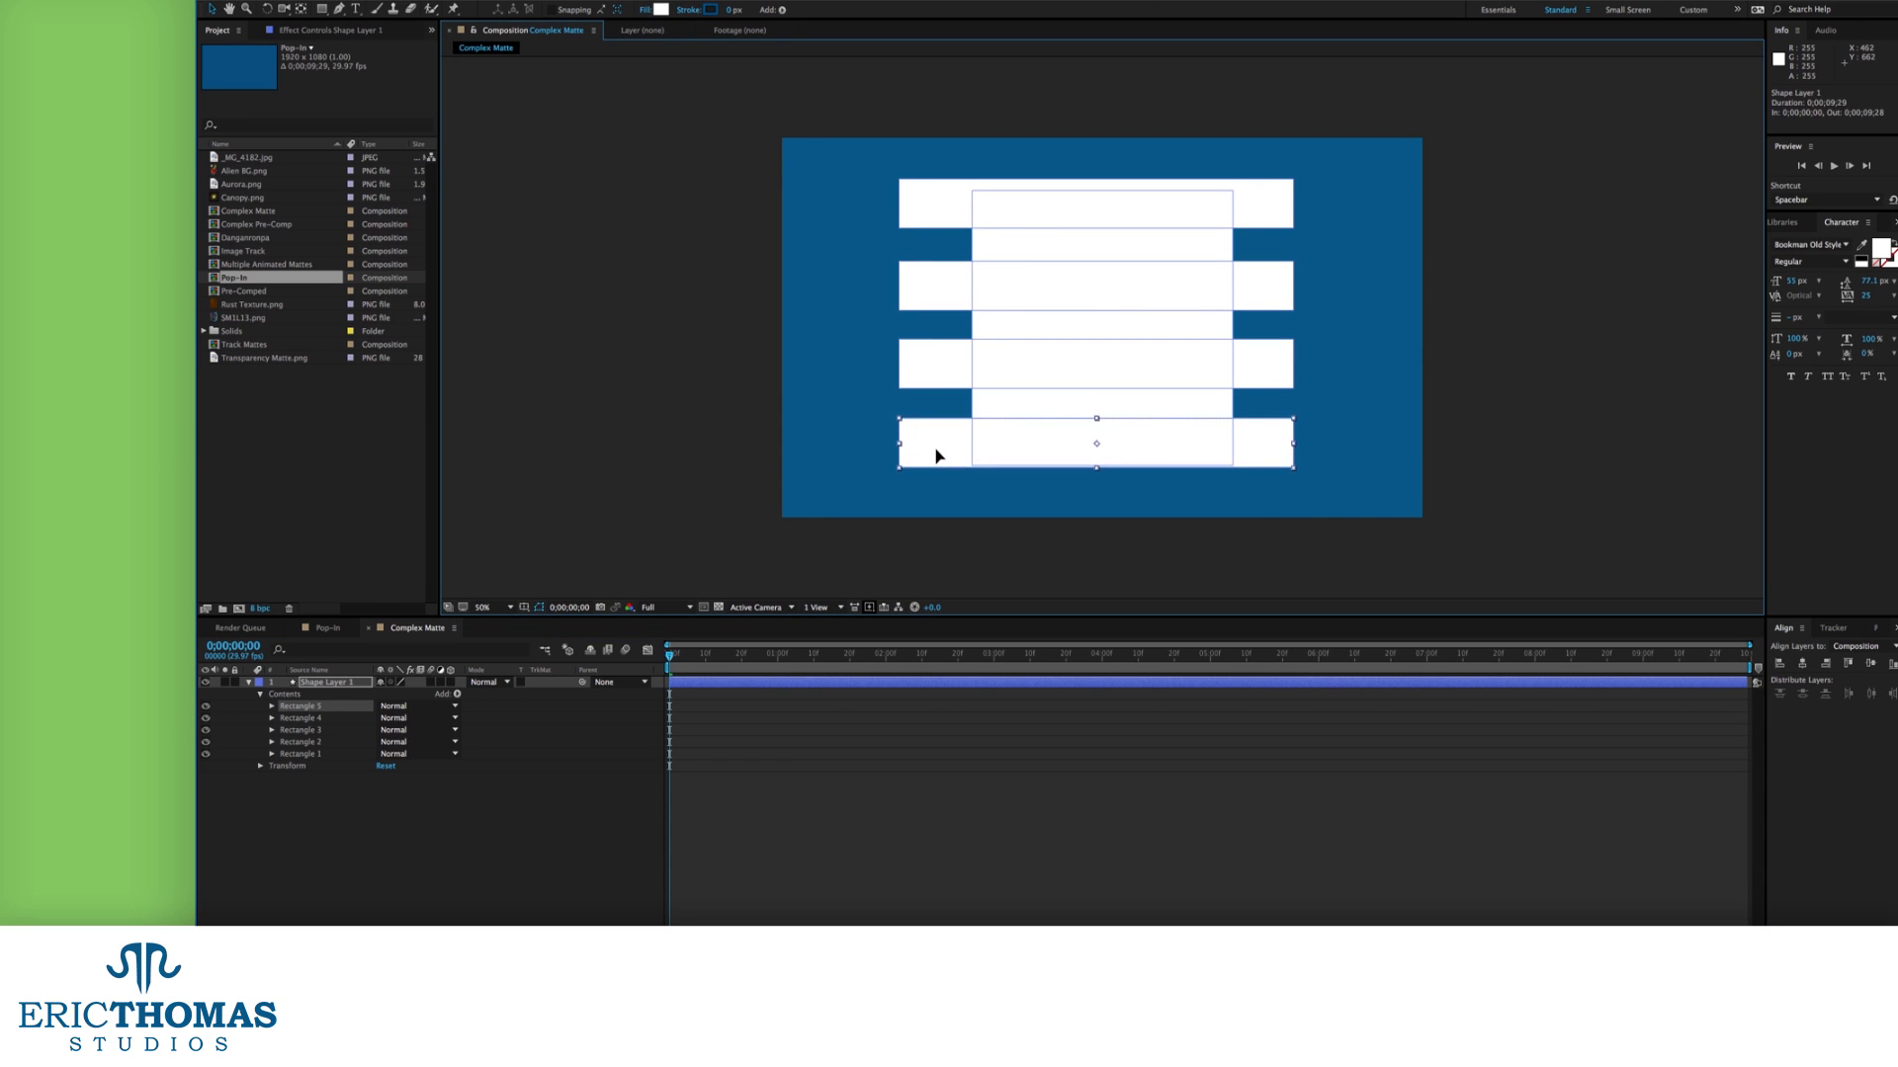
# Keyframe the four bars moving from outside the frame at the start to their places at 0;00;02;10, rotating the middle two by 90°.
pyautogui.click(444, 815)
pyautogui.click(272, 742)
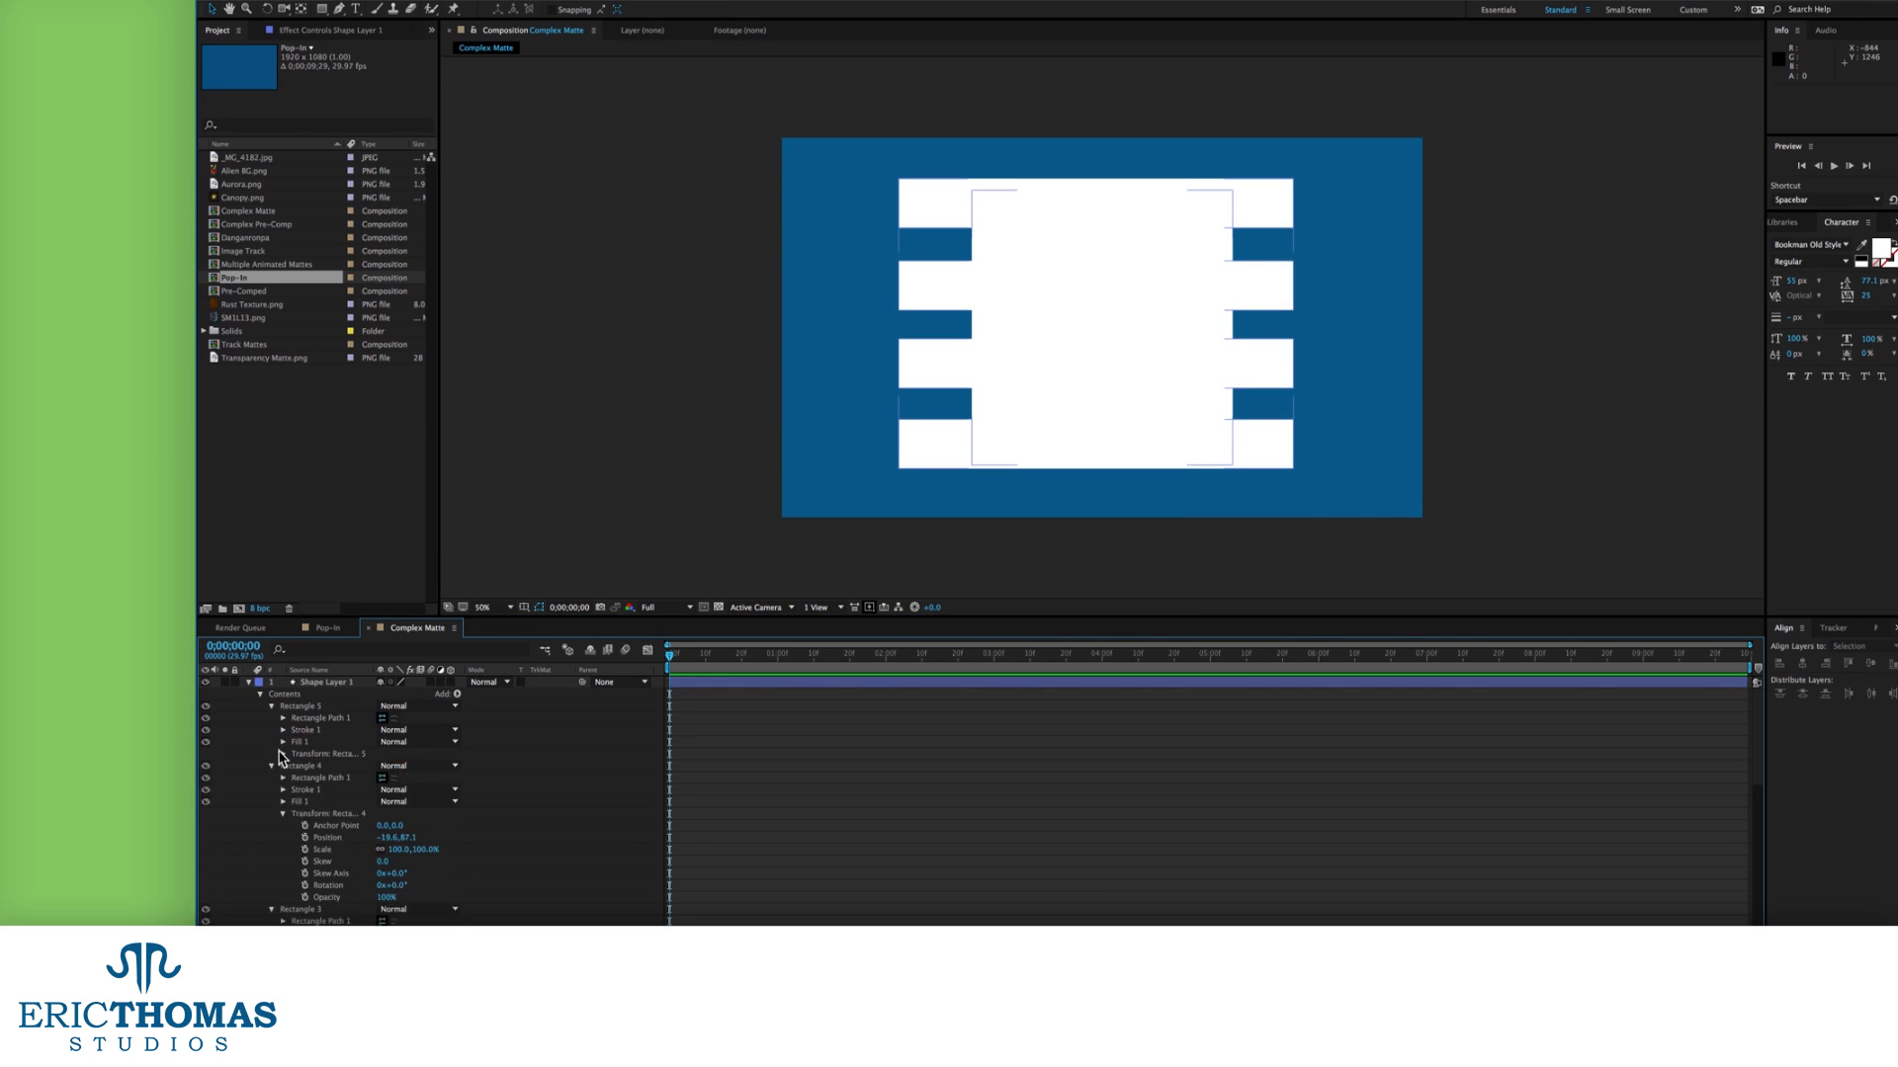
pyautogui.scroll(-8, 396, 796)
pyautogui.click(305, 846)
pyautogui.press('u')
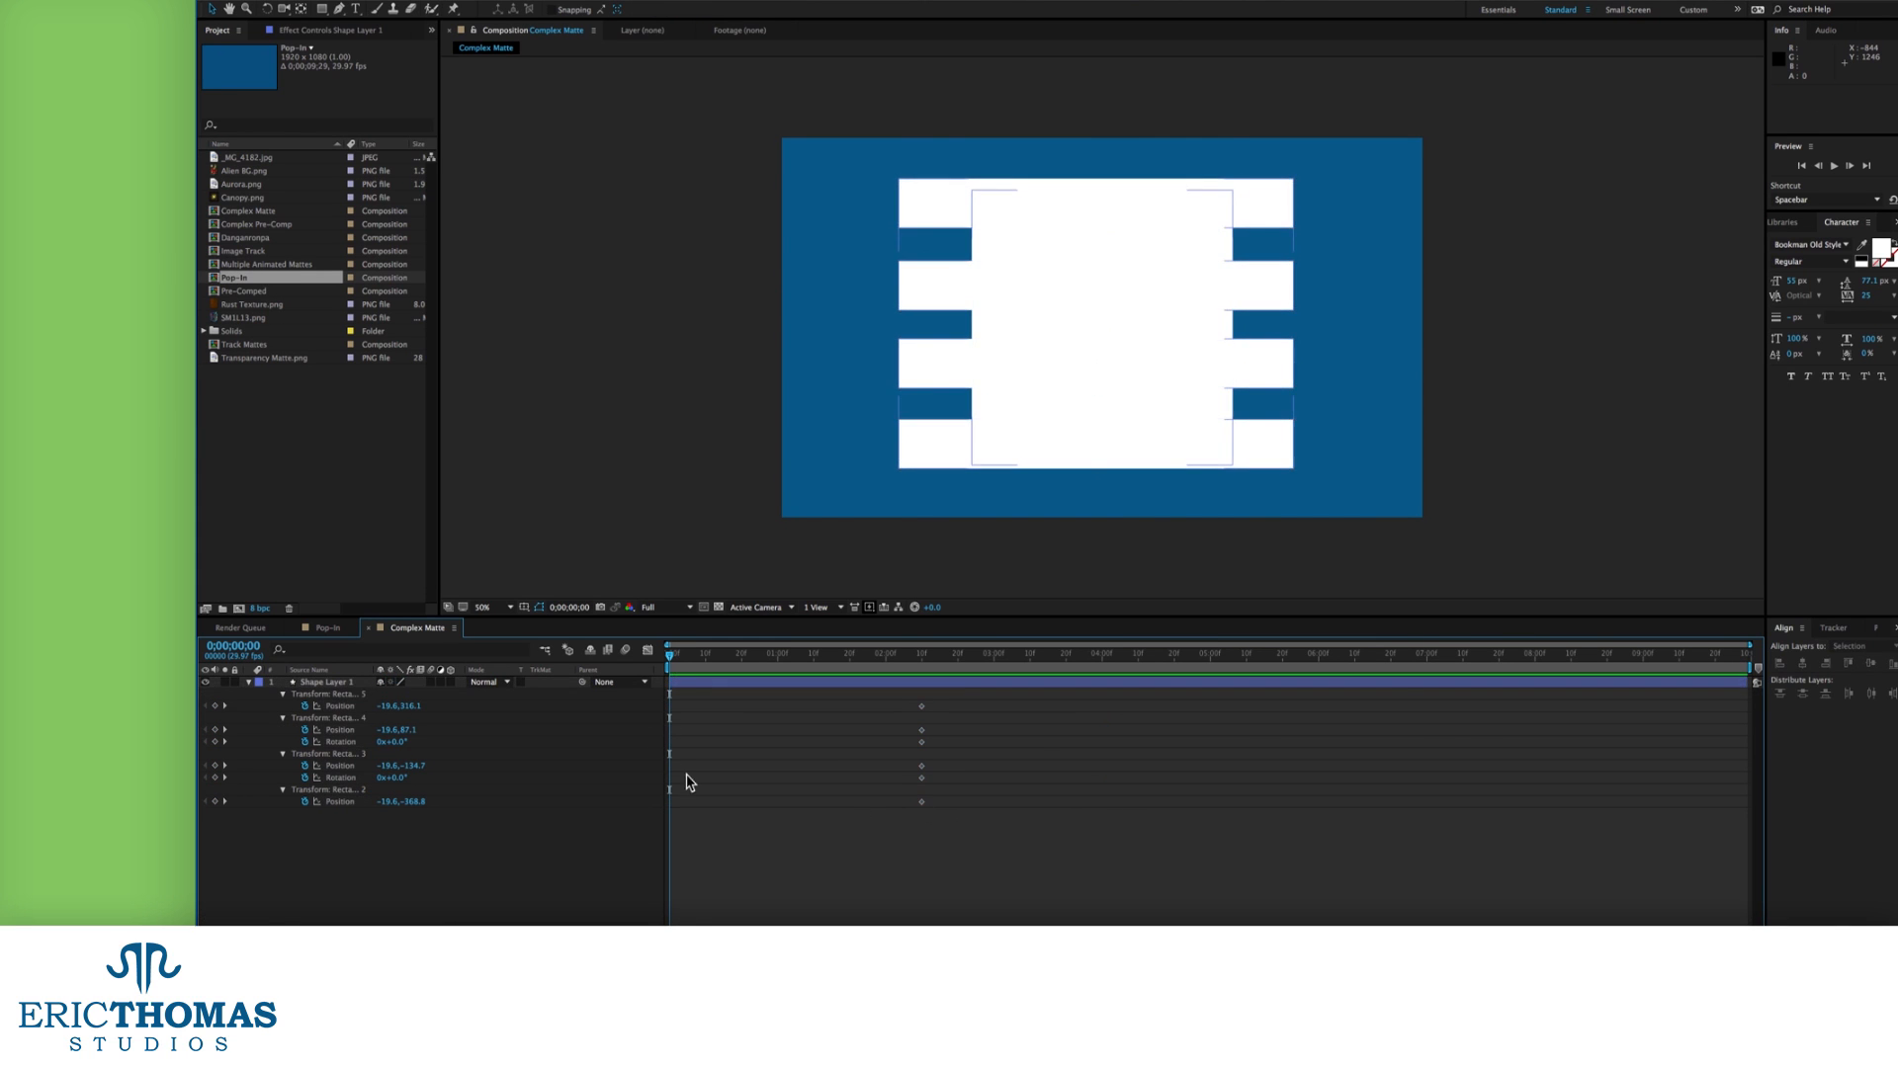
pyautogui.moveTo(394, 778); pyautogui.dragTo(432, 783)
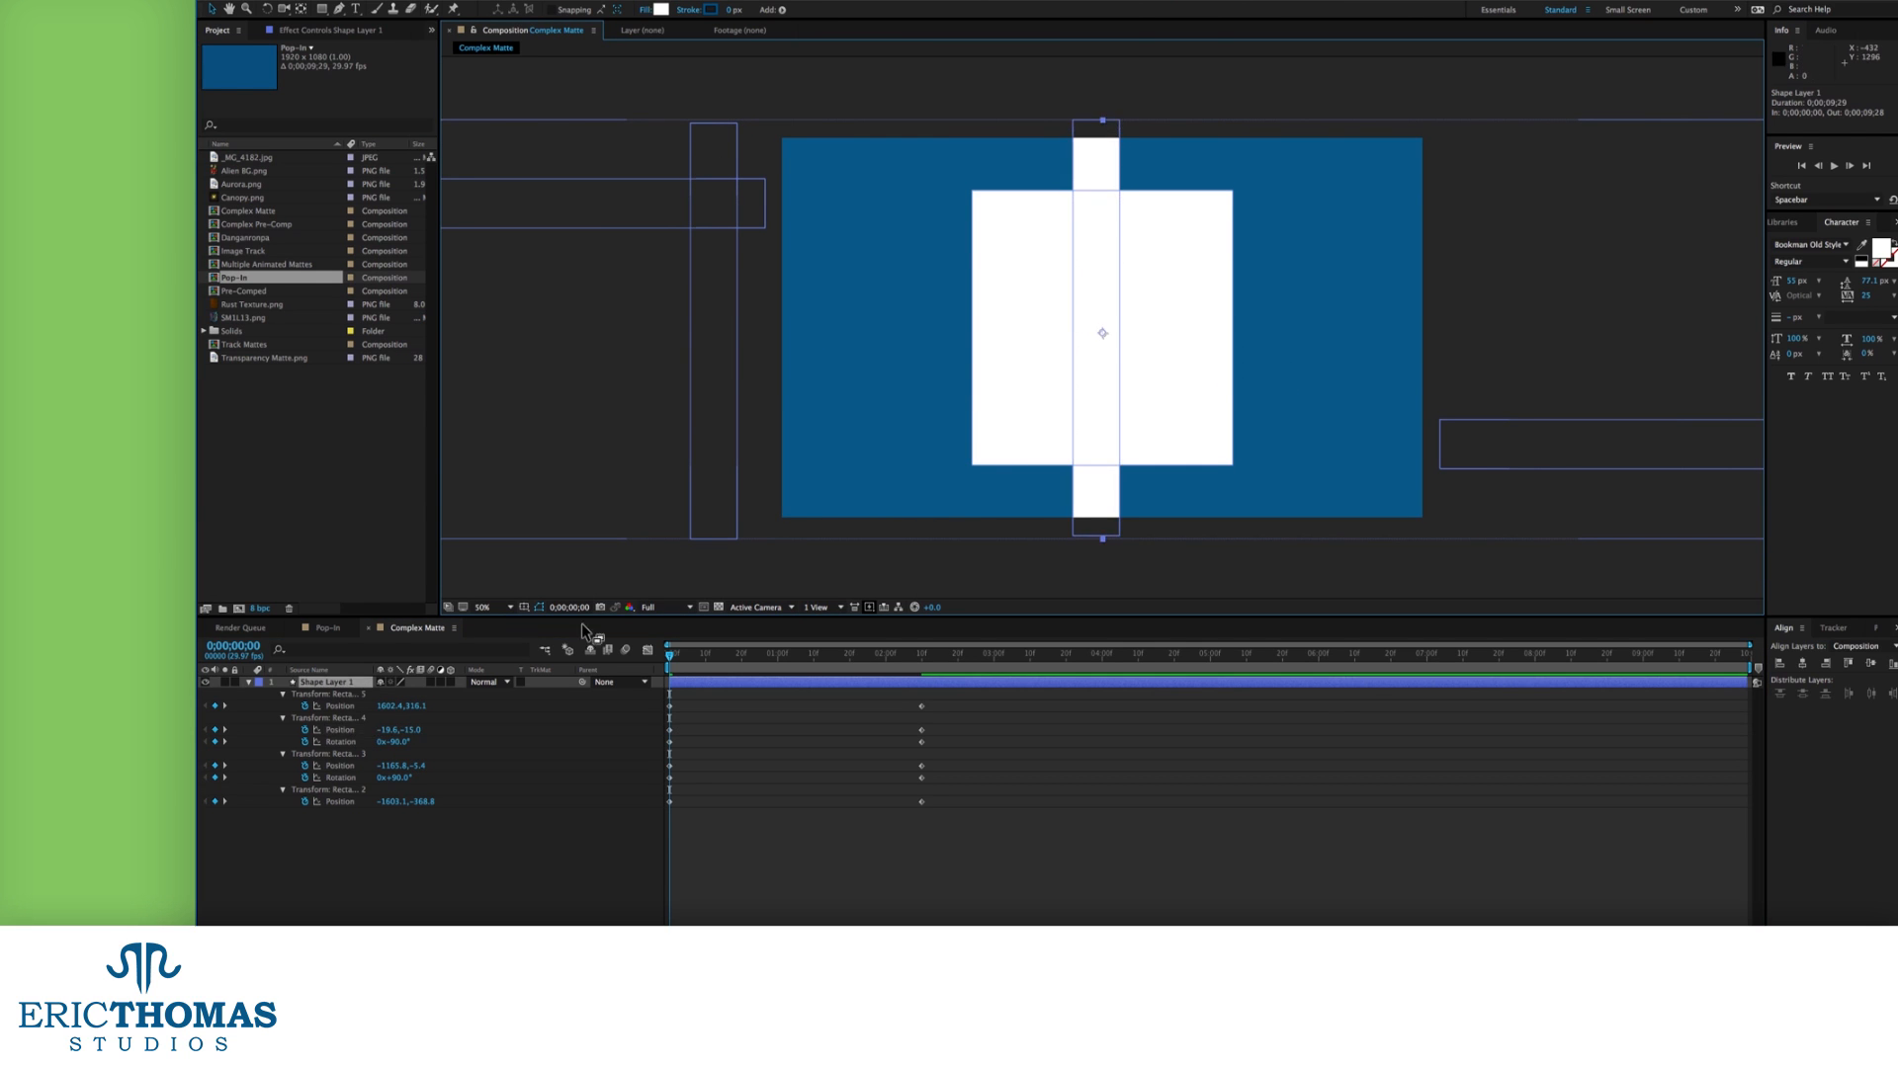
pyautogui.moveTo(1172, 260); pyautogui.dragTo(1500, 174)
# Add Canopy.png beneath the shape layer and set its track matte to Alpha Matte.
pyautogui.moveTo(248, 205); pyautogui.dragTo(345, 823)
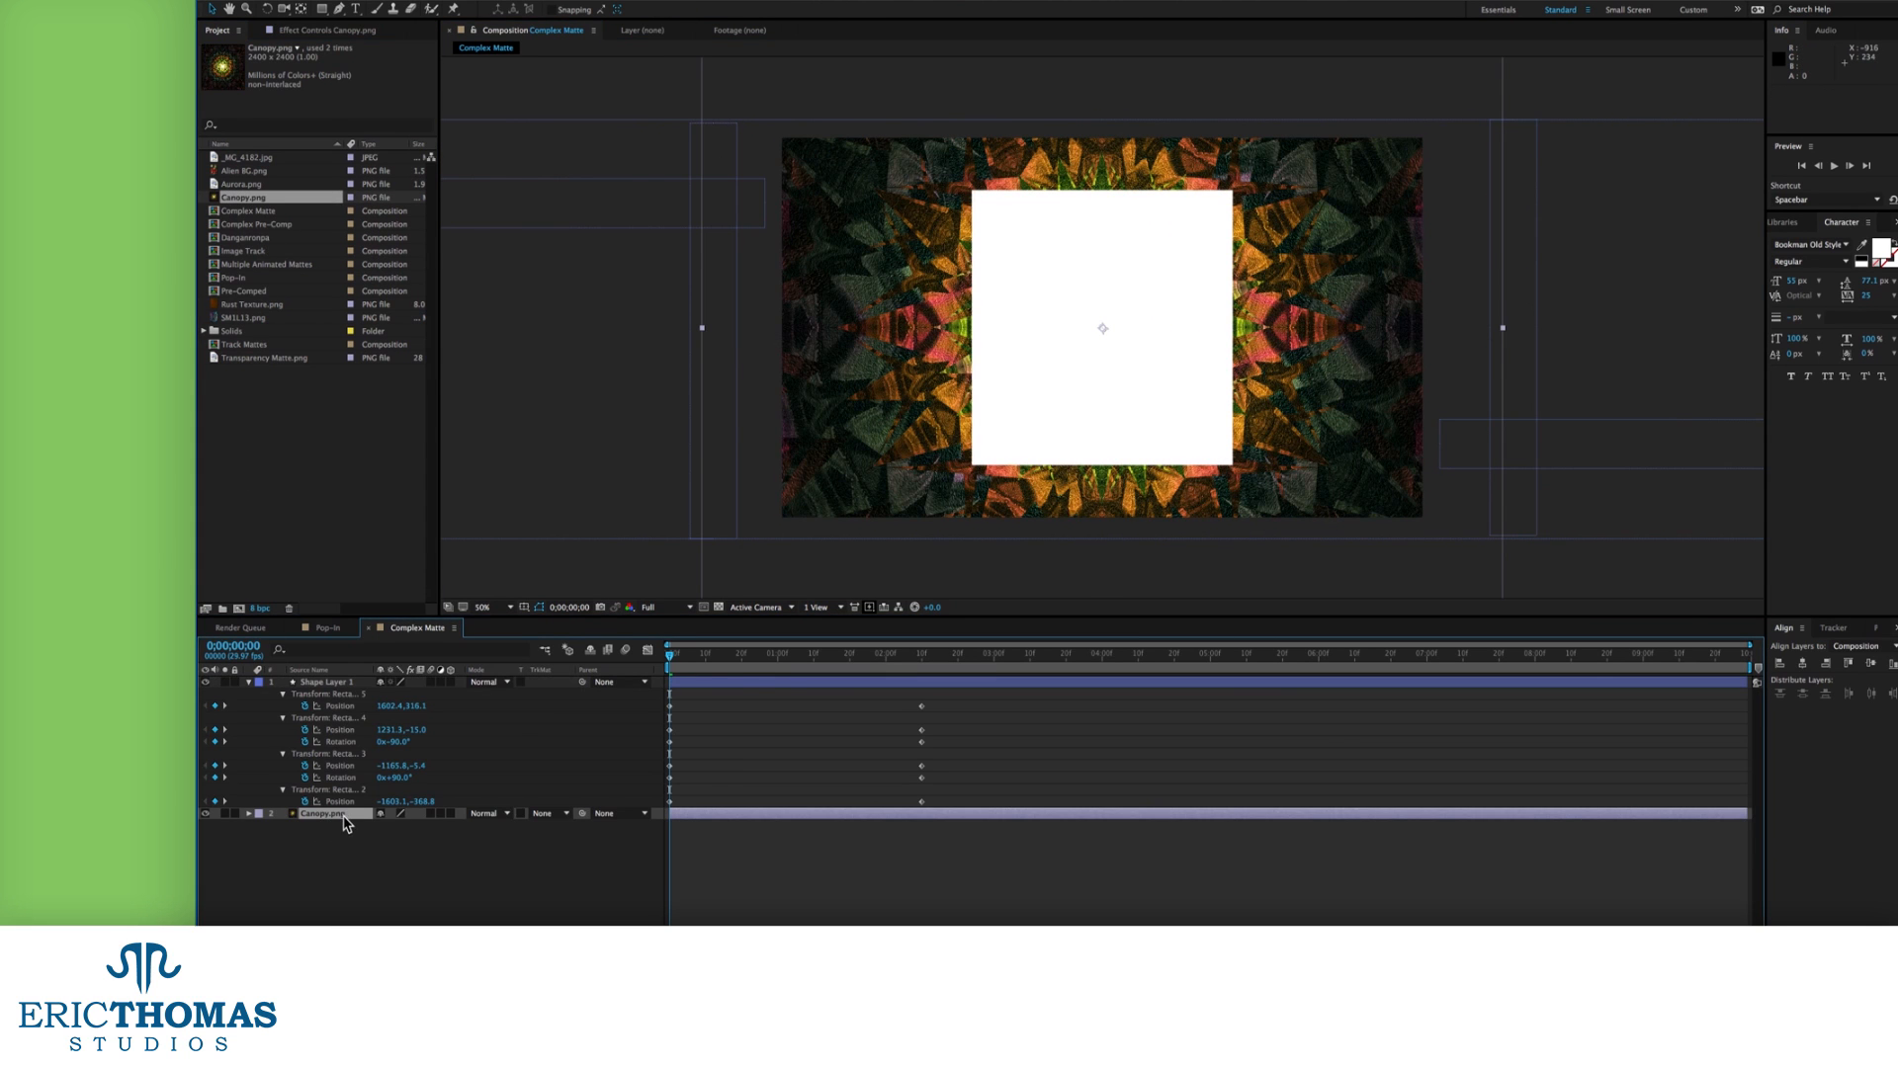
pyautogui.click(546, 813)
pyautogui.click(560, 842)
# Keyframe the Canopy.png layer's position from 0;00;02;10 to just before 0;00;04;08 and scrub through the end of the move.
pyautogui.click(921, 656)
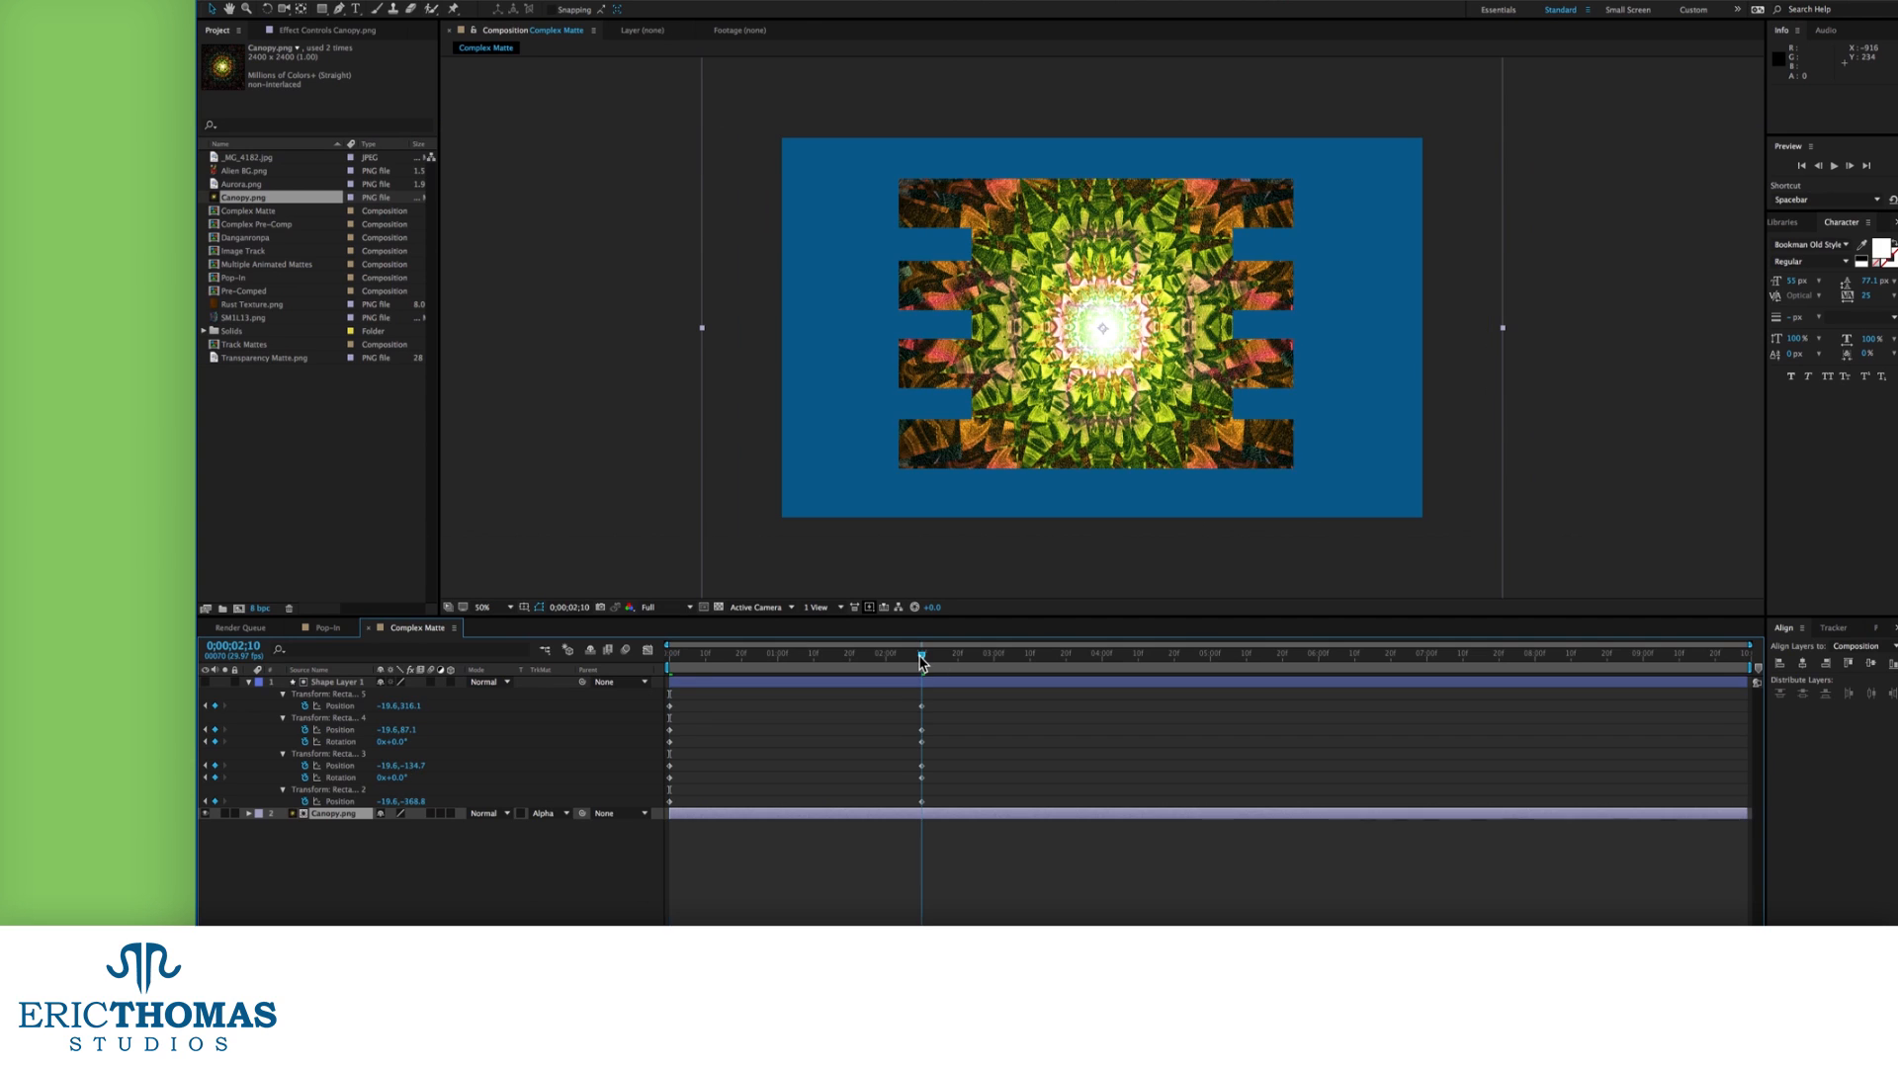
pyautogui.moveTo(744, 544); pyautogui.dragTo(1528, 550)
pyautogui.moveTo(895, 846); pyautogui.dragTo(1133, 824)
pyautogui.rightClick(1124, 826)
pyautogui.moveTo(1186, 930)
pyautogui.click(1319, 951)
pyautogui.moveTo(1078, 666); pyautogui.dragTo(1127, 668)
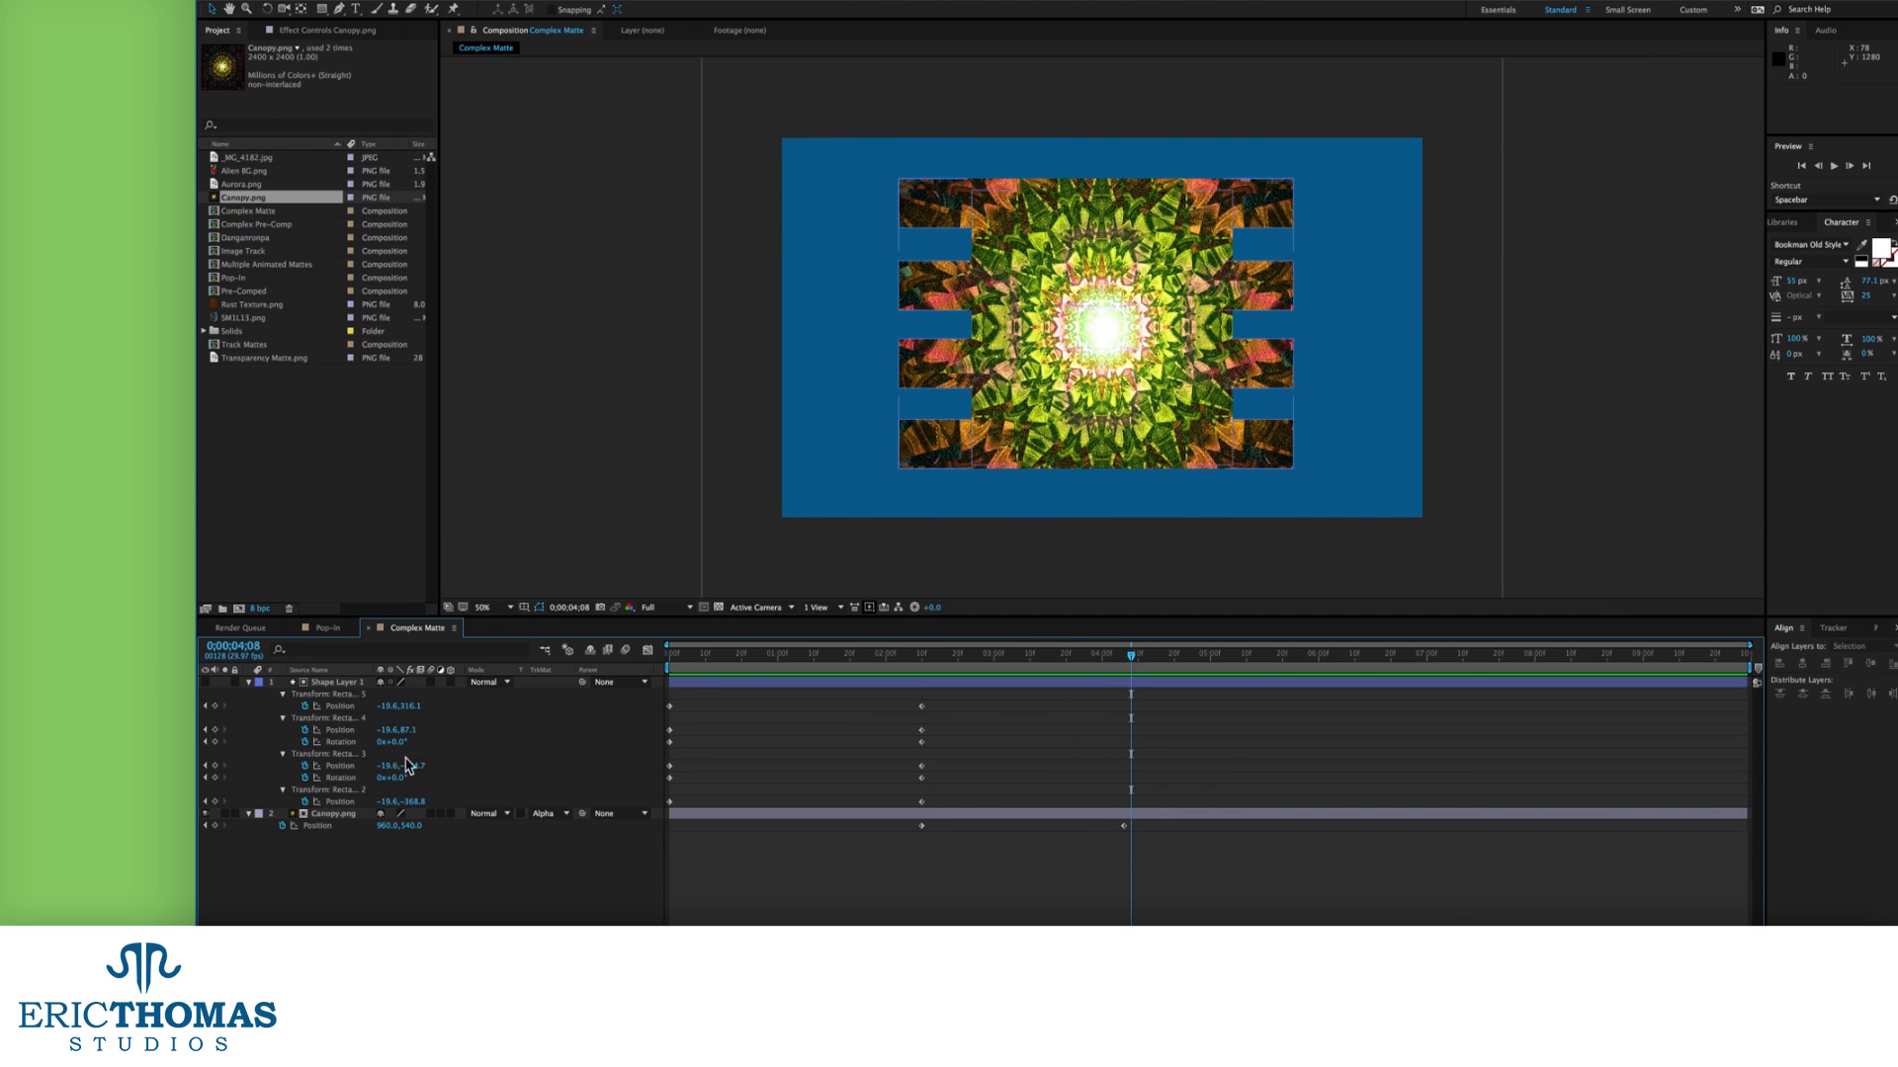
# Make the shape layer visible and change the fill of its lowest and uppermost bars to dark red.
pyautogui.click(205, 682)
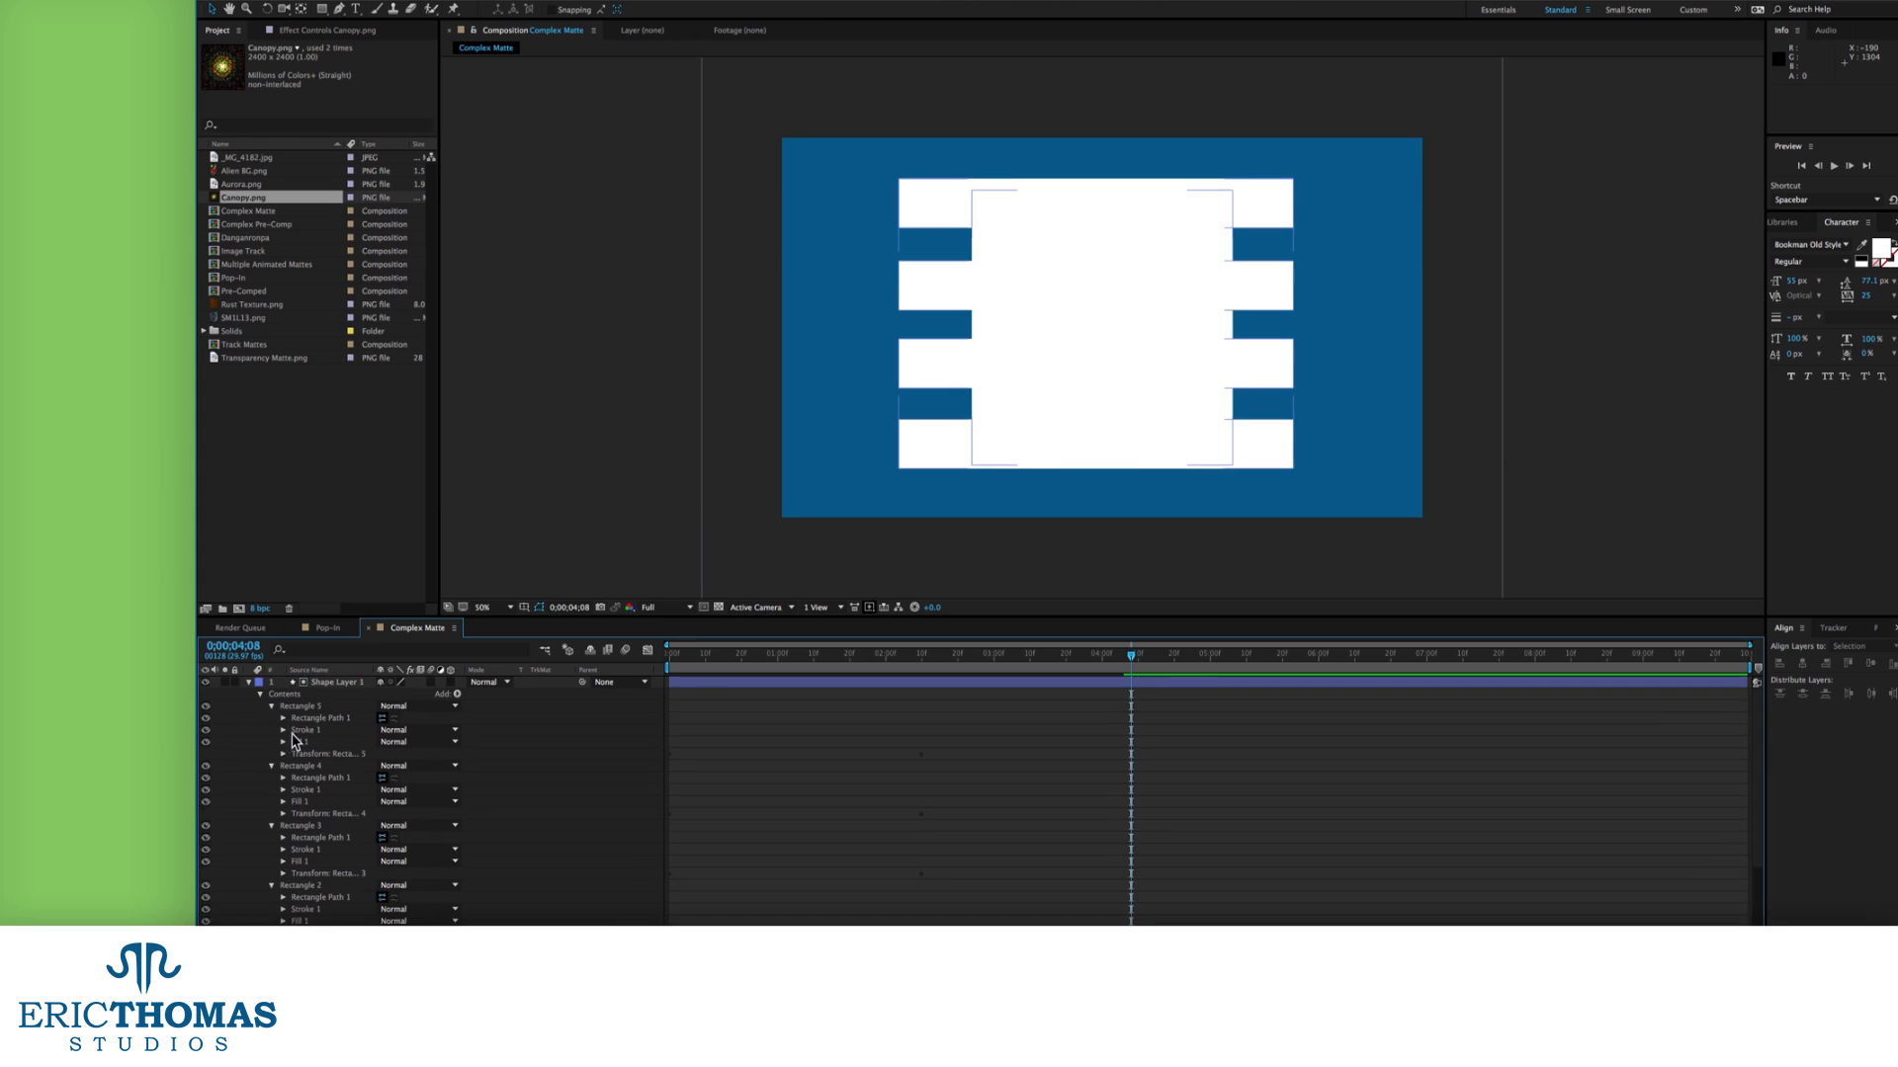
pyautogui.click(465, 350)
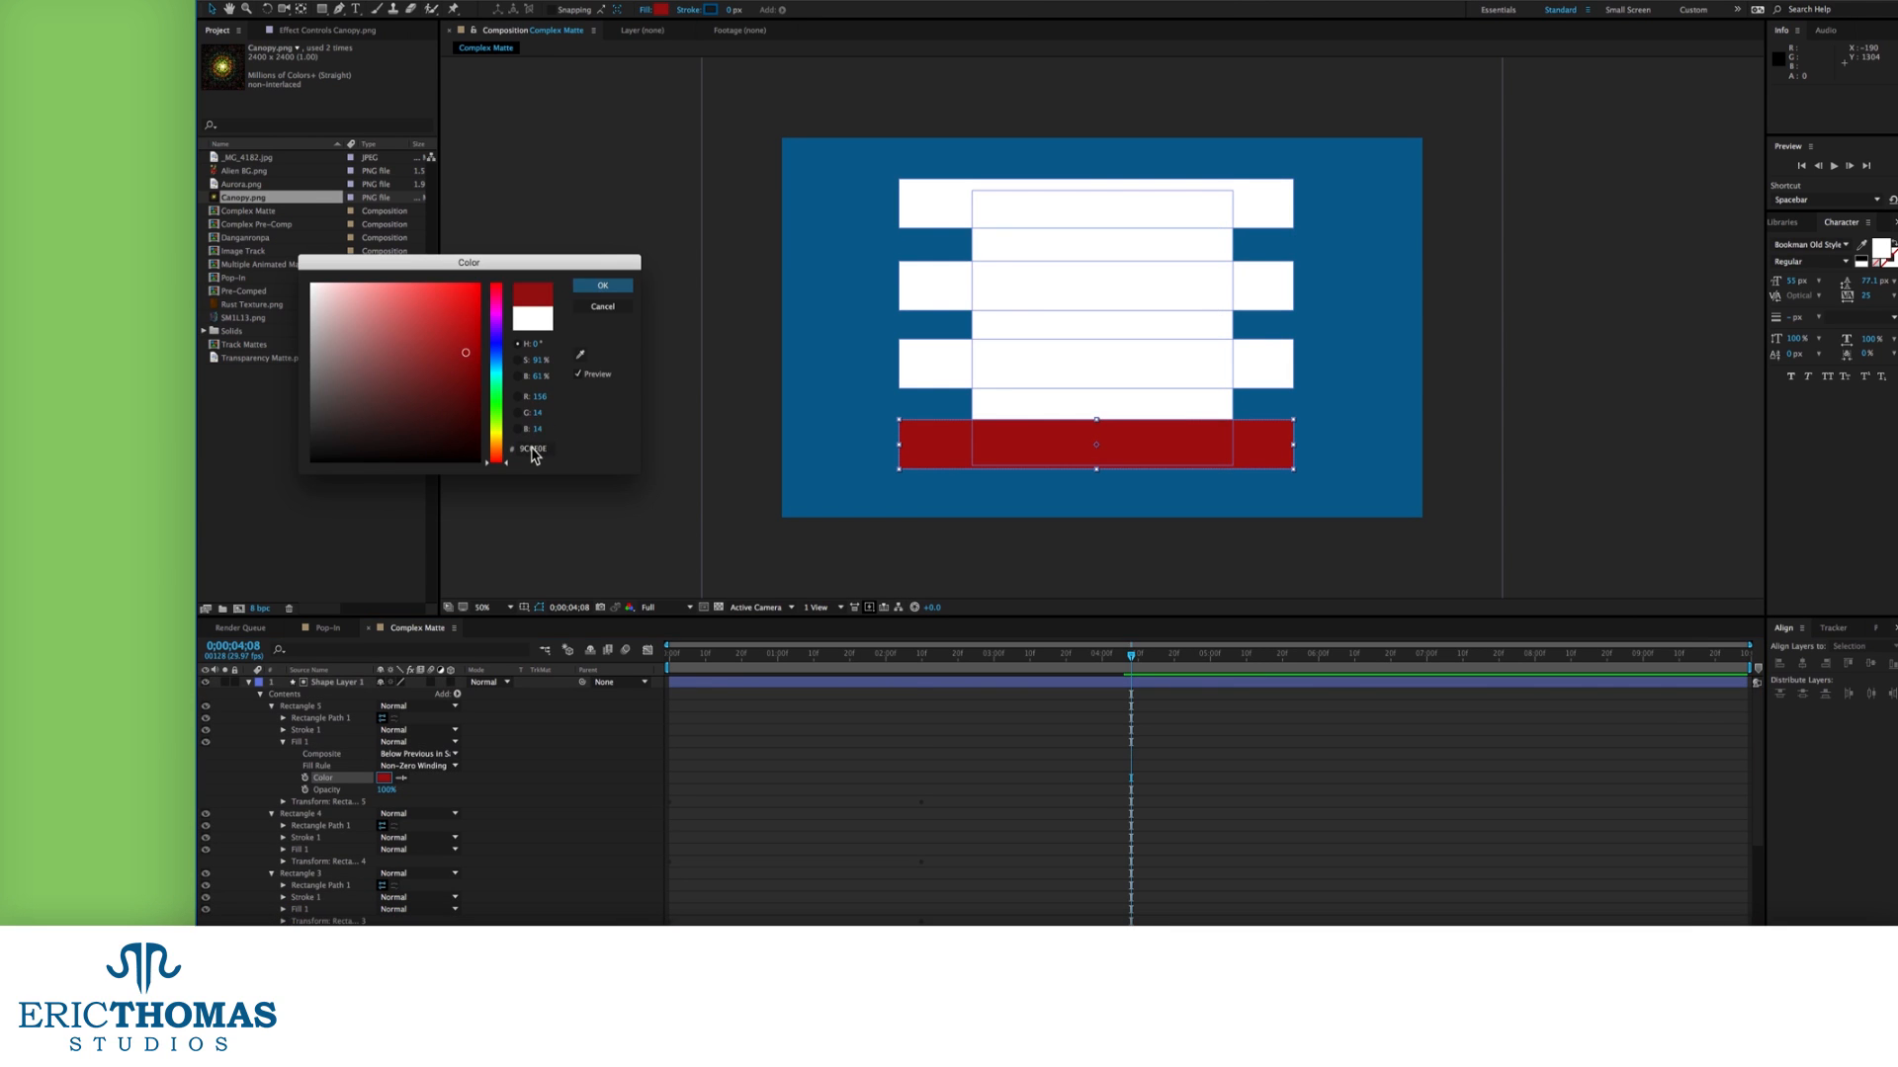
pyautogui.press('Return')
pyautogui.scroll(-2, 416, 791)
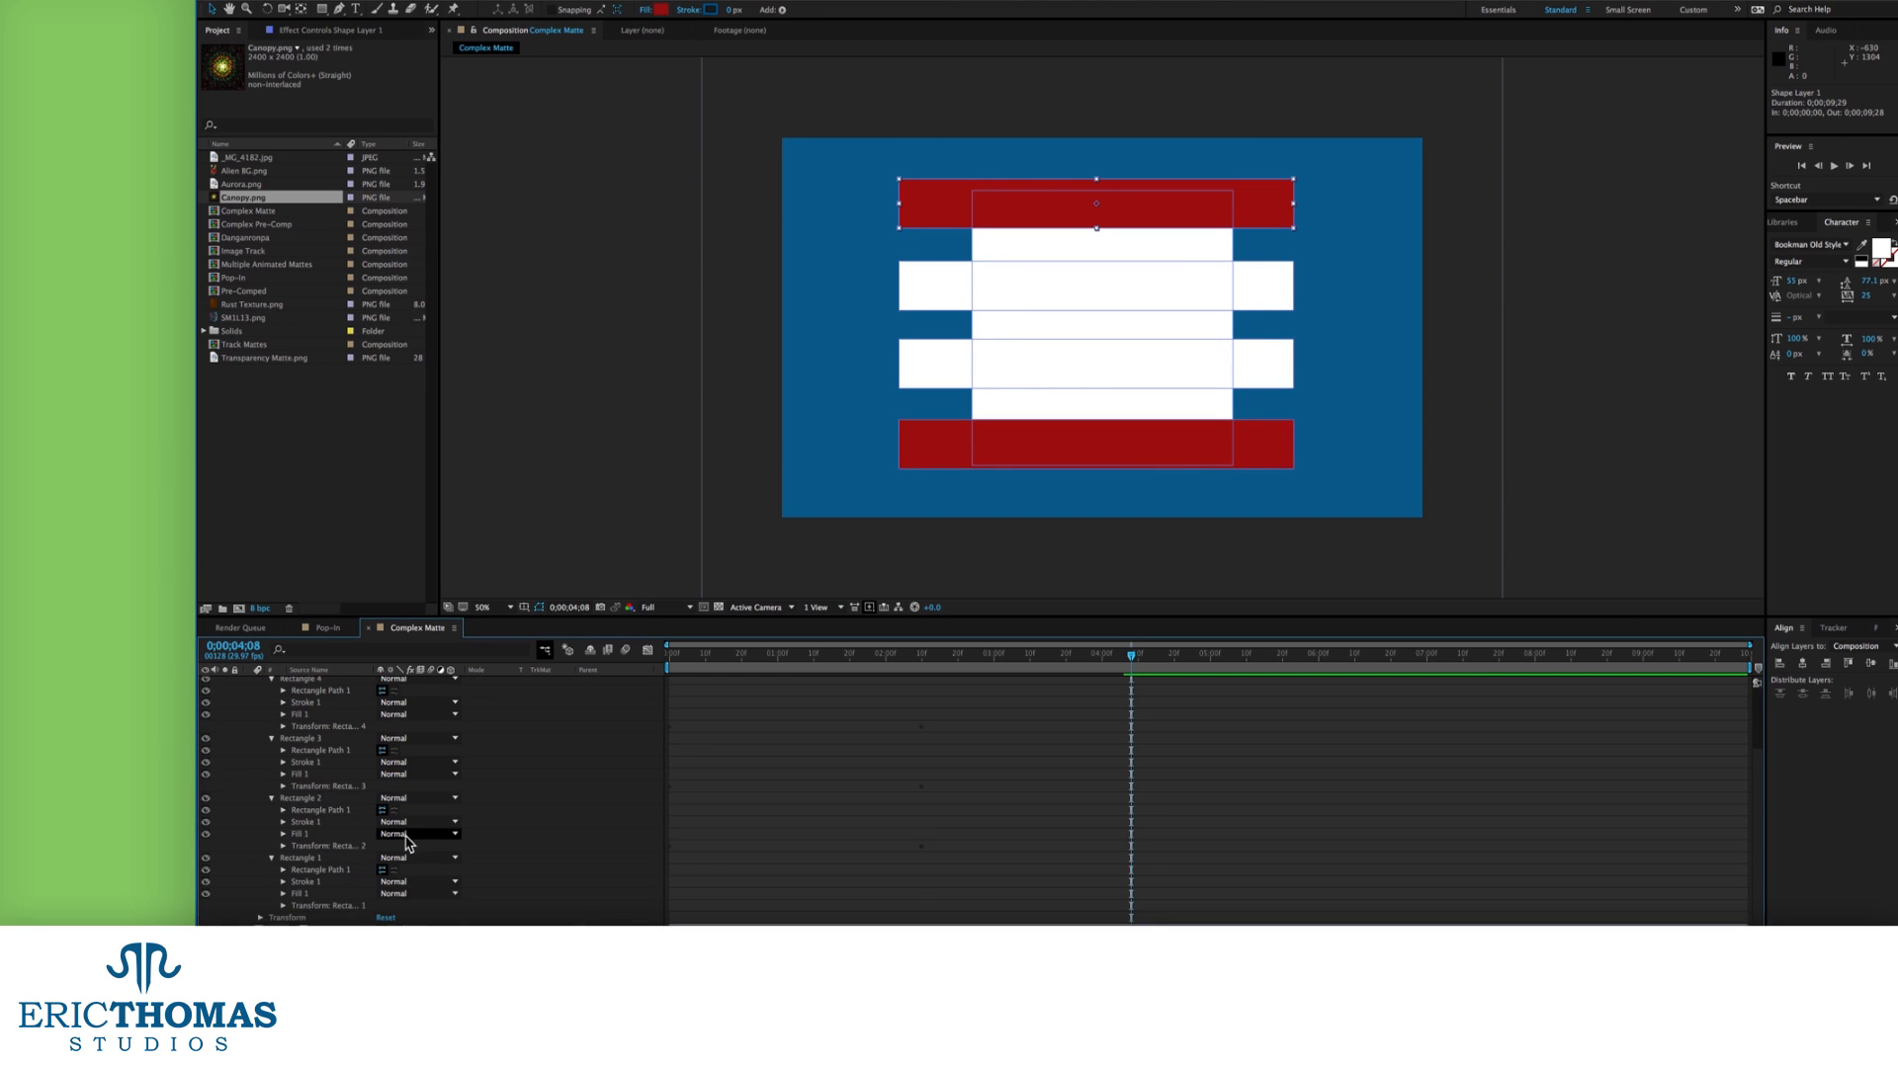
# Change the fill of the two middle bars to dark purple.
pyautogui.scroll(1, 407, 837)
pyautogui.click(284, 786)
pyautogui.click(383, 821)
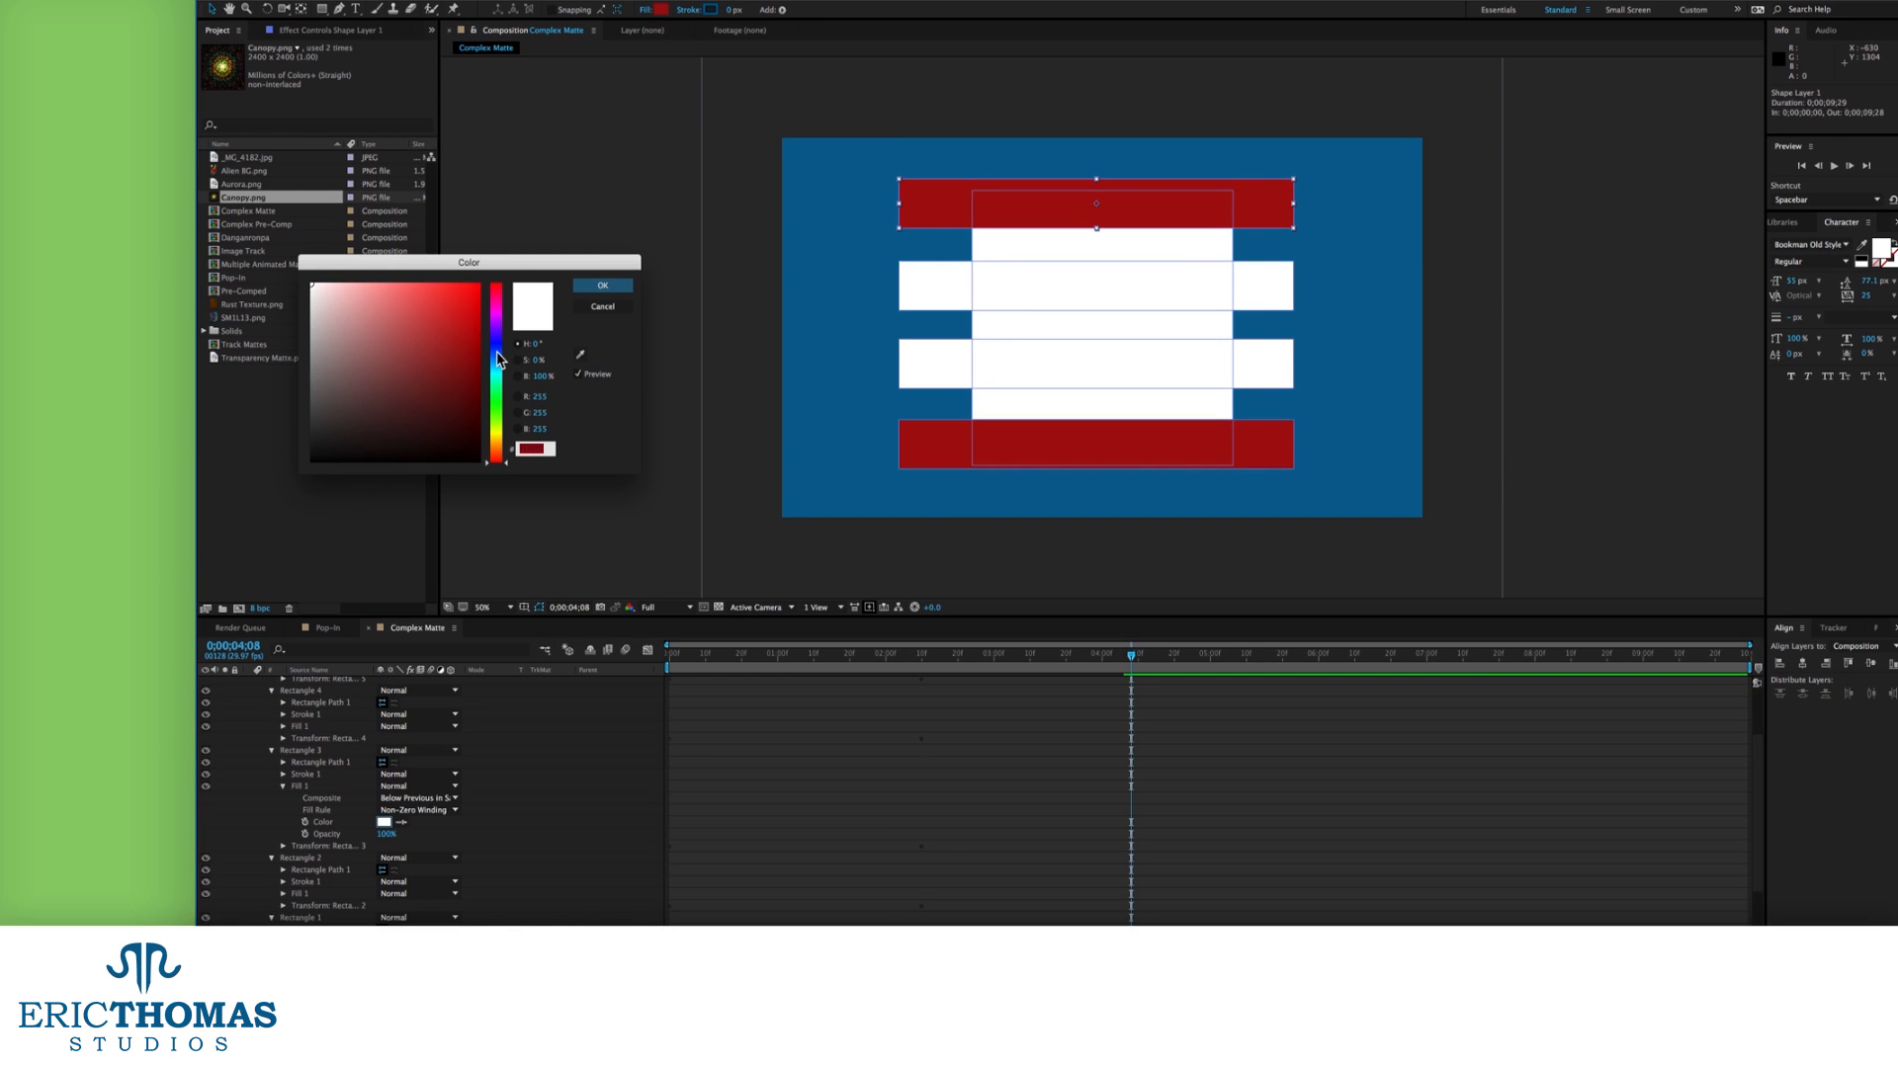
pyautogui.click(470, 297)
pyautogui.moveTo(496, 316)
pyautogui.mouseDown()
pyautogui.moveTo(496, 405)
pyautogui.moveTo(496, 312)
pyautogui.mouseUp()
pyautogui.press('Return')
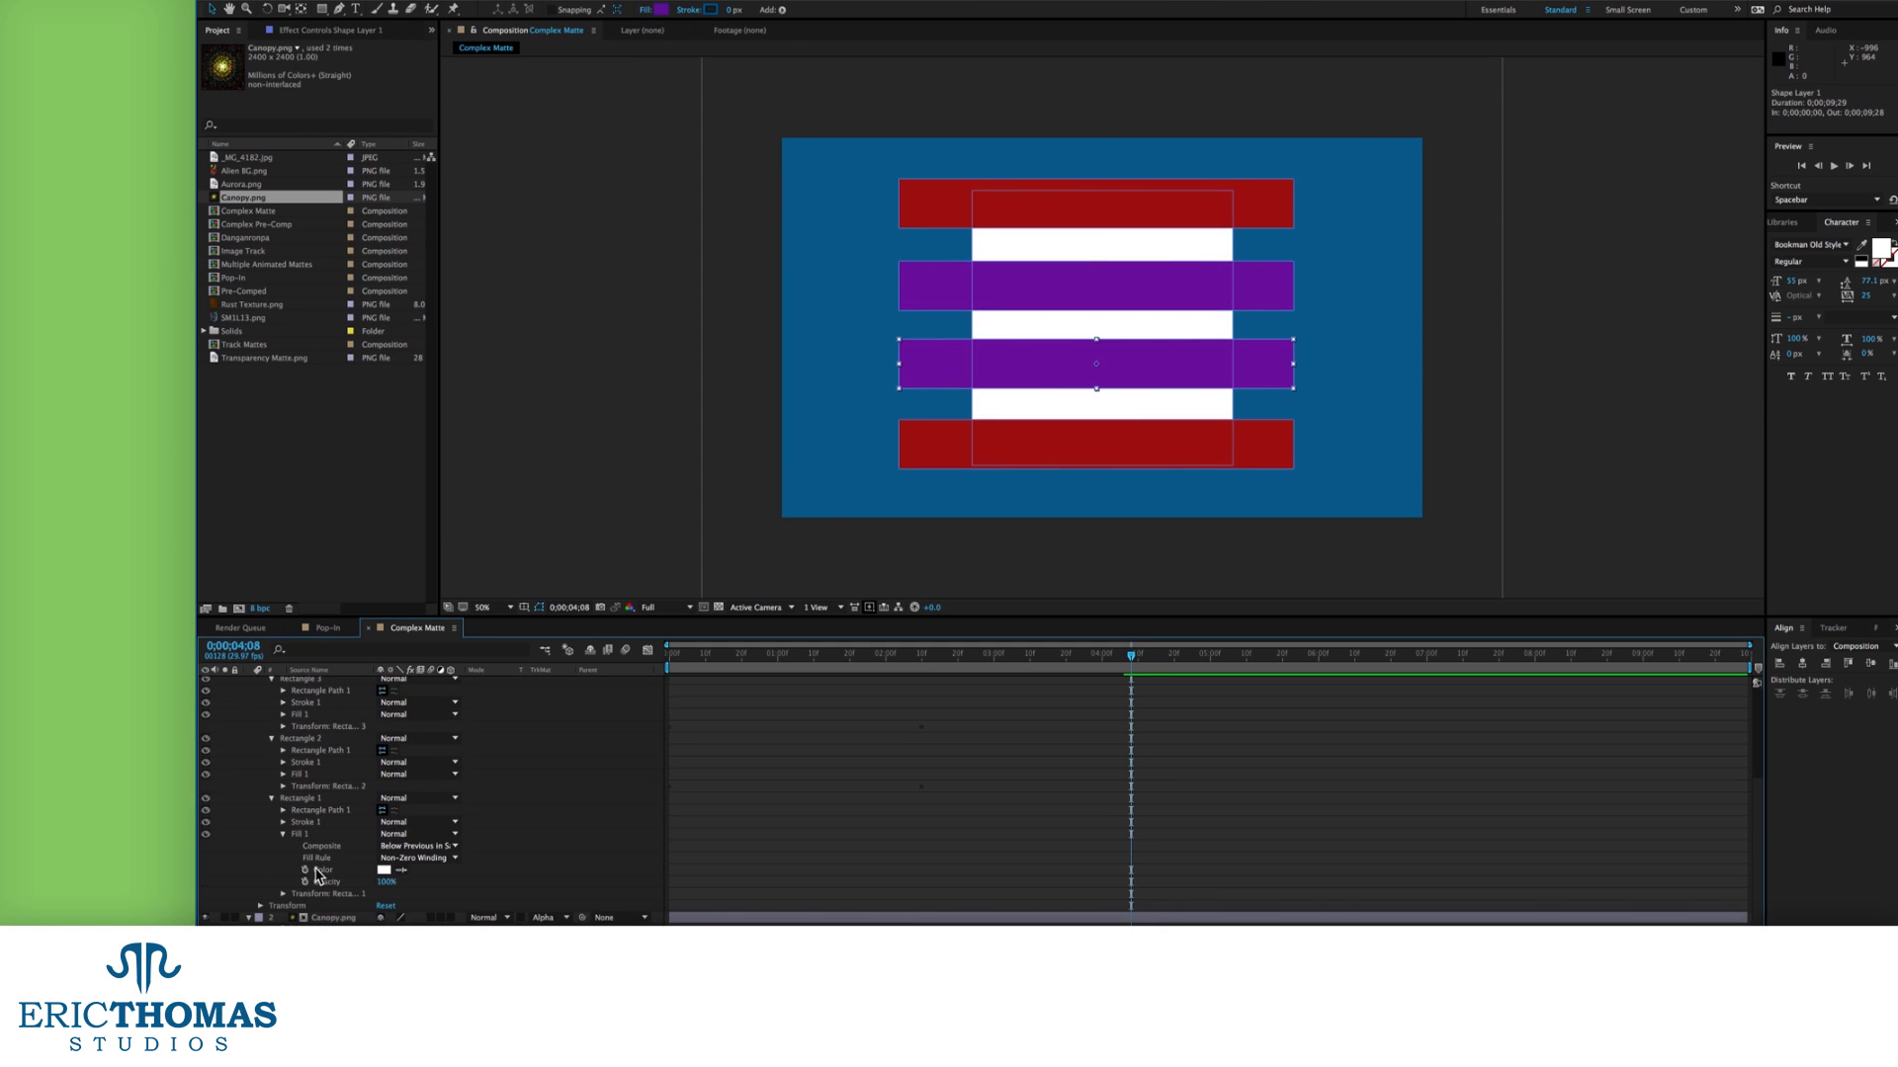
# Change the fill of the large central rectangle to bright purple.
pyautogui.click(384, 870)
pyautogui.click(479, 297)
pyautogui.moveTo(496, 405); pyautogui.dragTo(497, 308)
pyautogui.press('Return')
# Set the blending mode of the rectangles and the shape layer to Color.
pyautogui.click(425, 786)
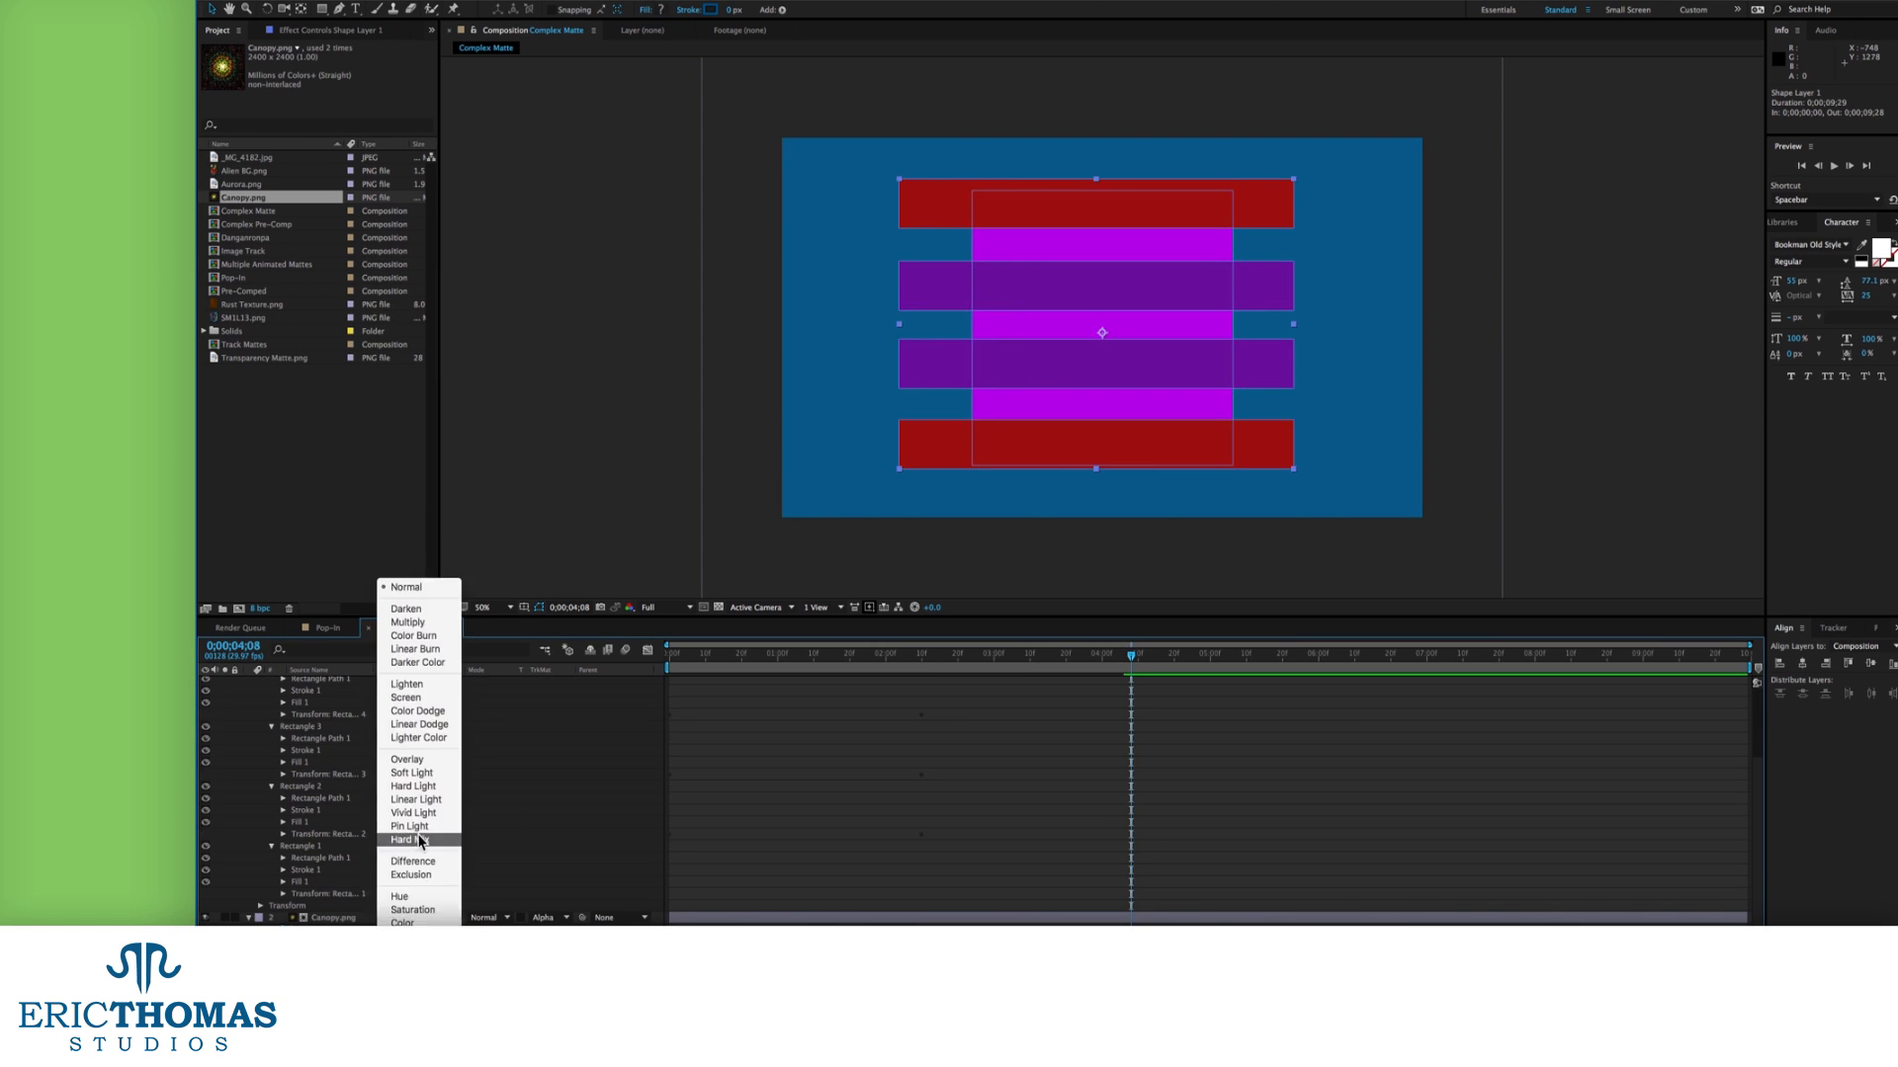
pyautogui.click(406, 922)
pyautogui.click(425, 727)
pyautogui.click(405, 922)
pyautogui.scroll(2, 425, 791)
pyautogui.click(457, 750)
pyautogui.click(405, 922)
# Add a Twist to the shape layer and keyframe its angle and the layer's scale starting at 0;00;04;19.
pyautogui.click(435, 690)
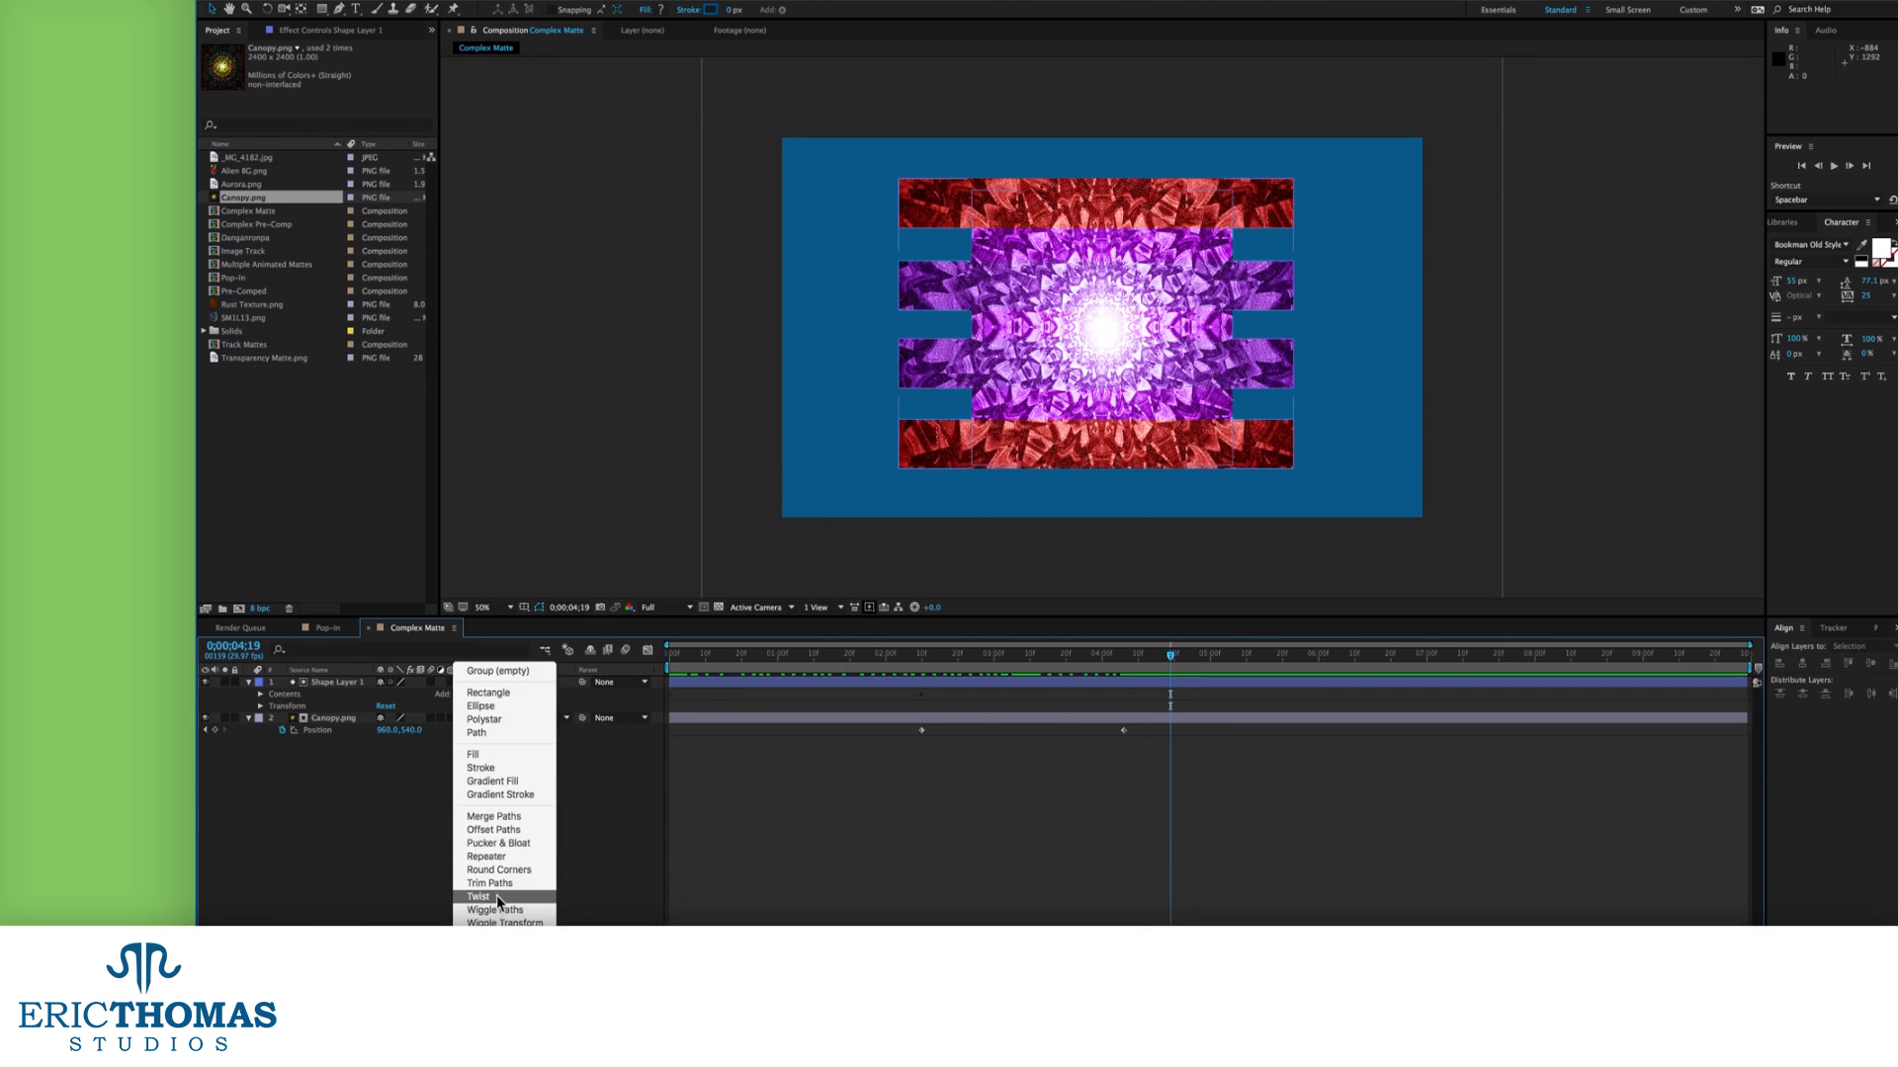
pyautogui.click(499, 904)
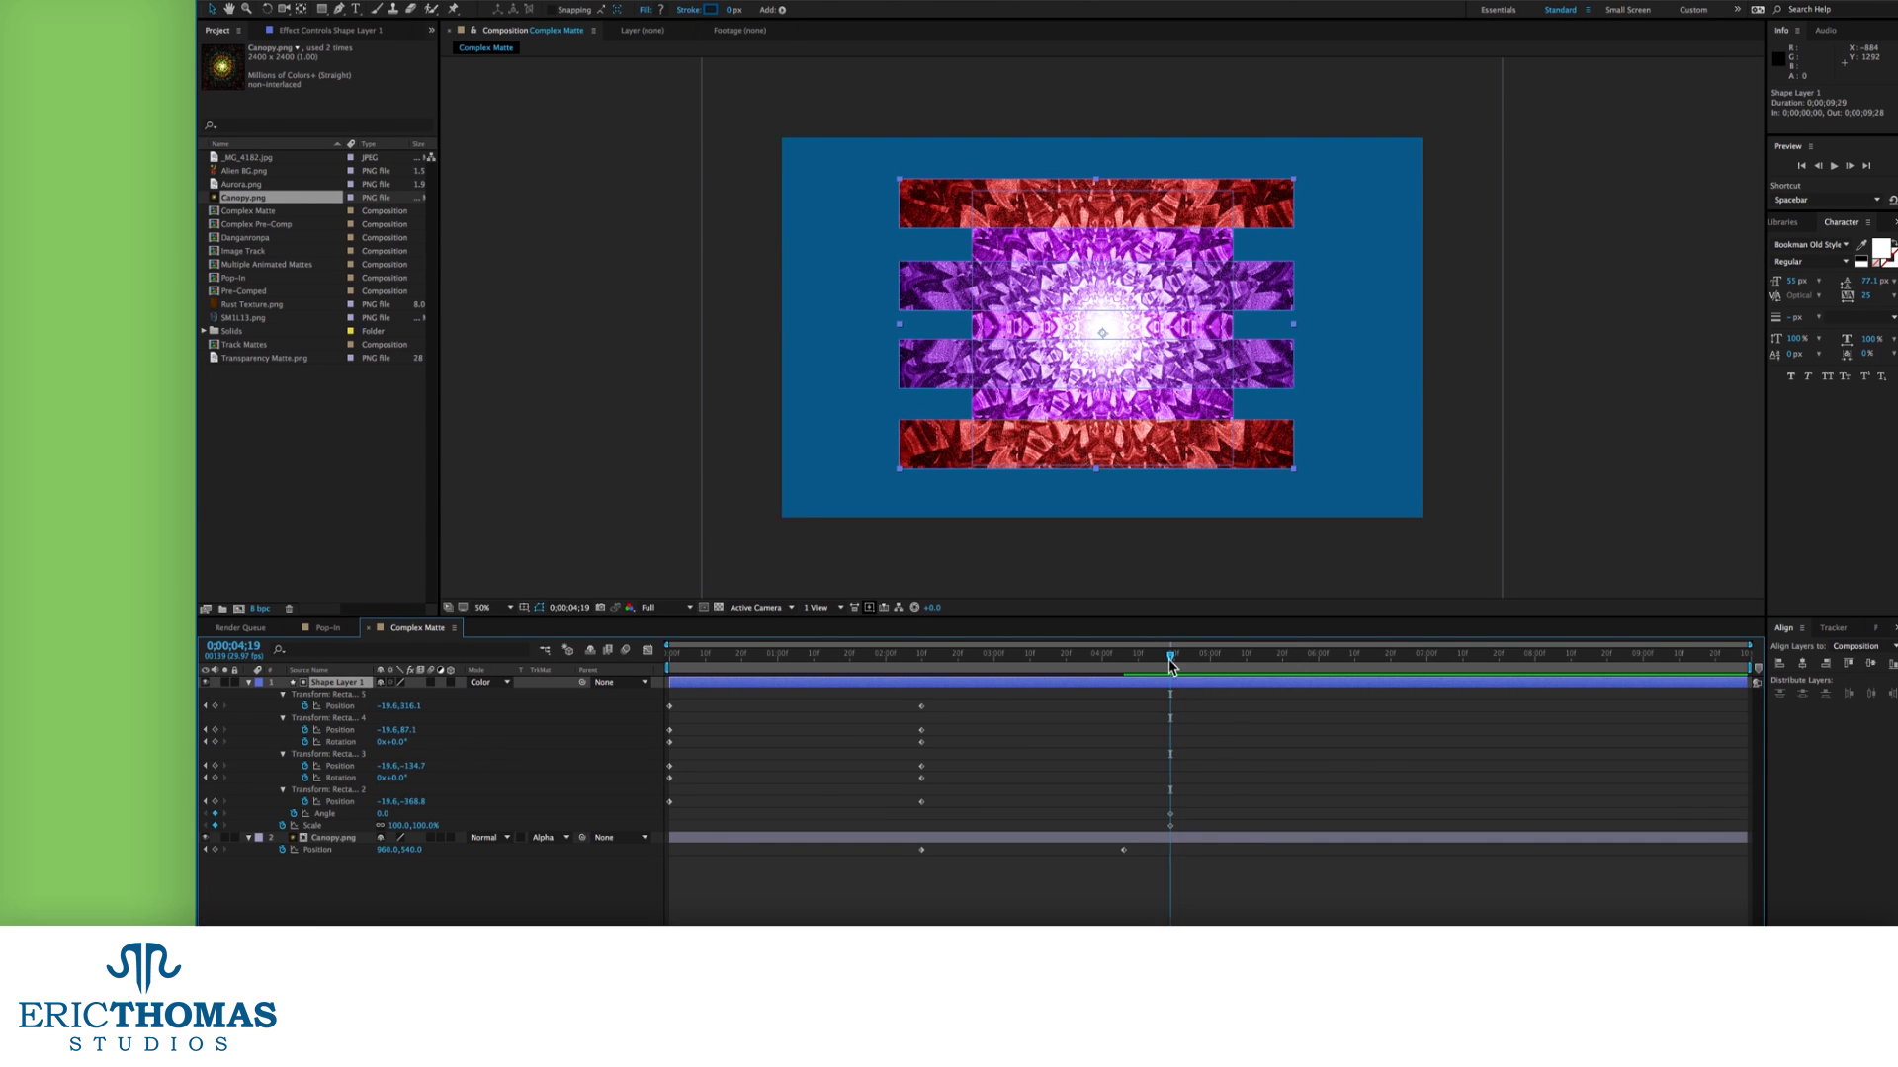
# Keyframe the bars' opacity to fade out, starting the red bars at 0;00;05;07 and staggering the purple bars after them.
pyautogui.moveTo(292, 766); pyautogui.dragTo(301, 699)
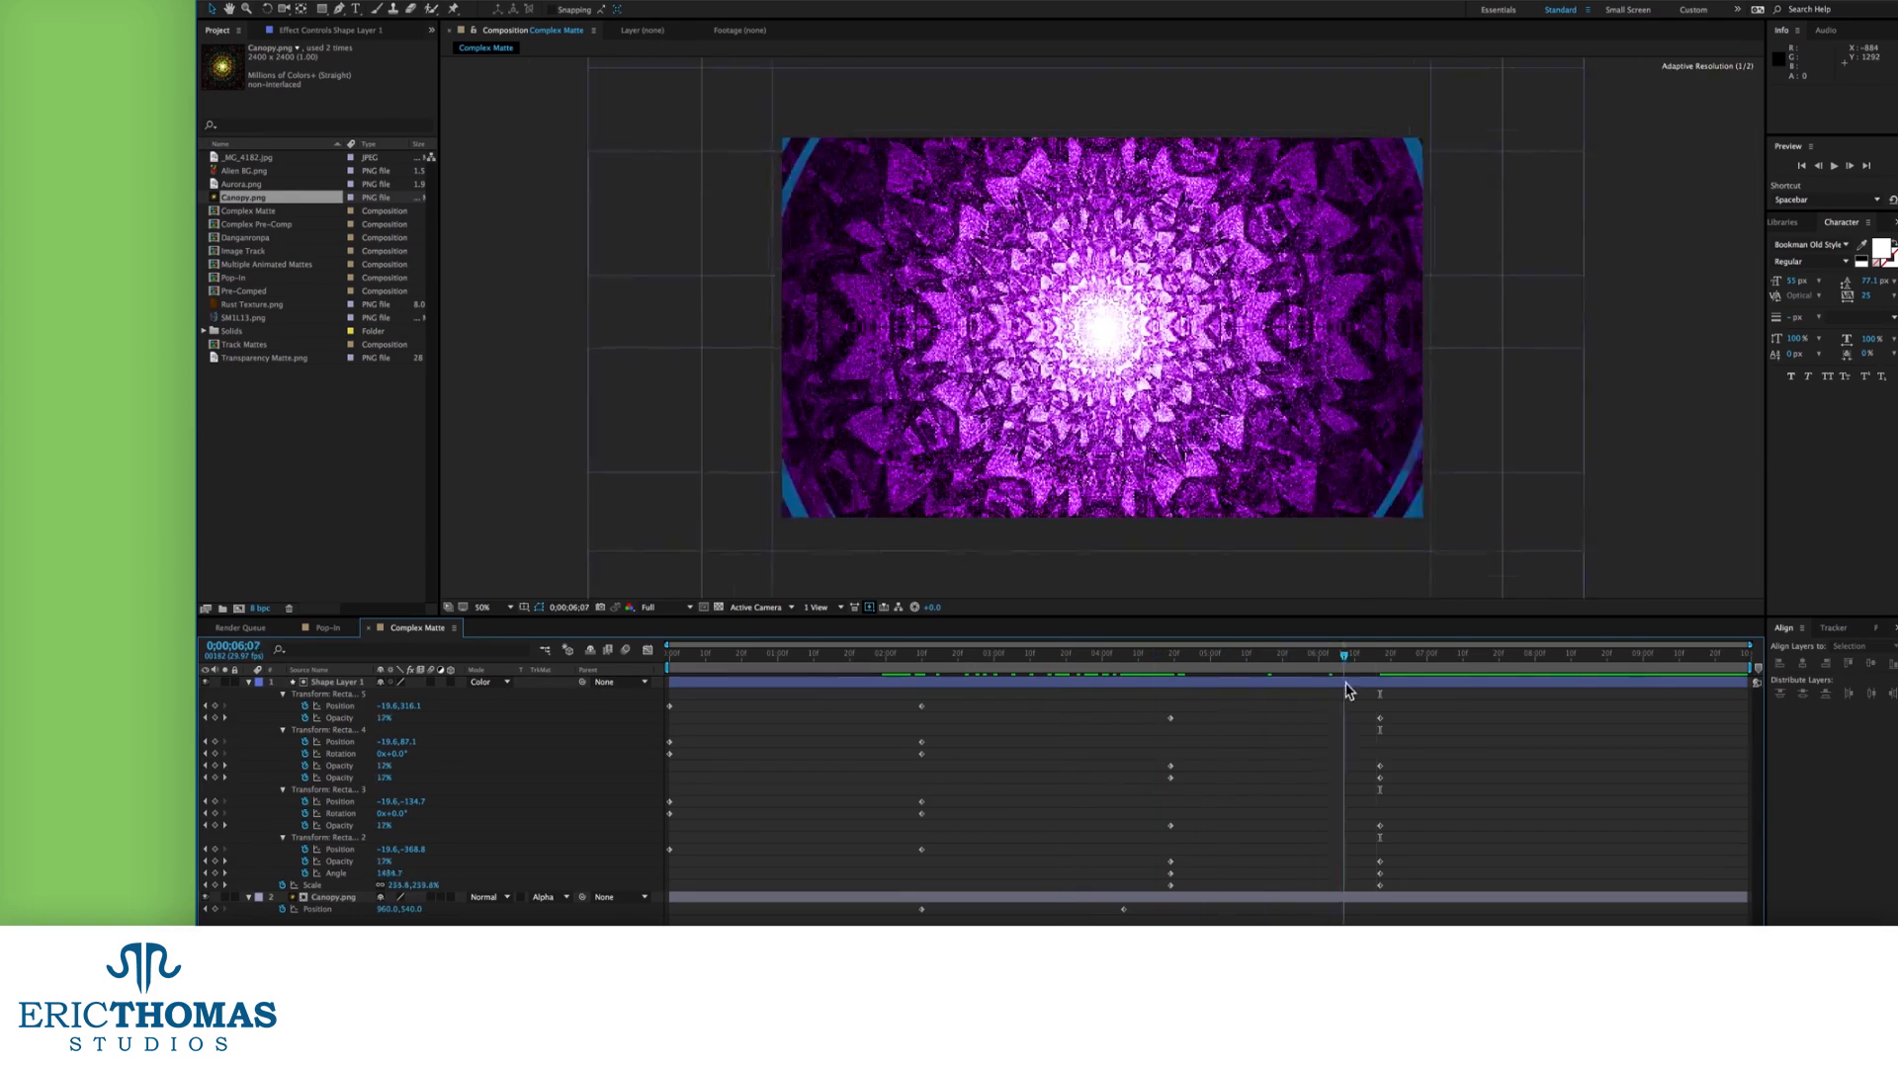
pyautogui.moveTo(1132, 759); pyautogui.dragTo(1170, 868)
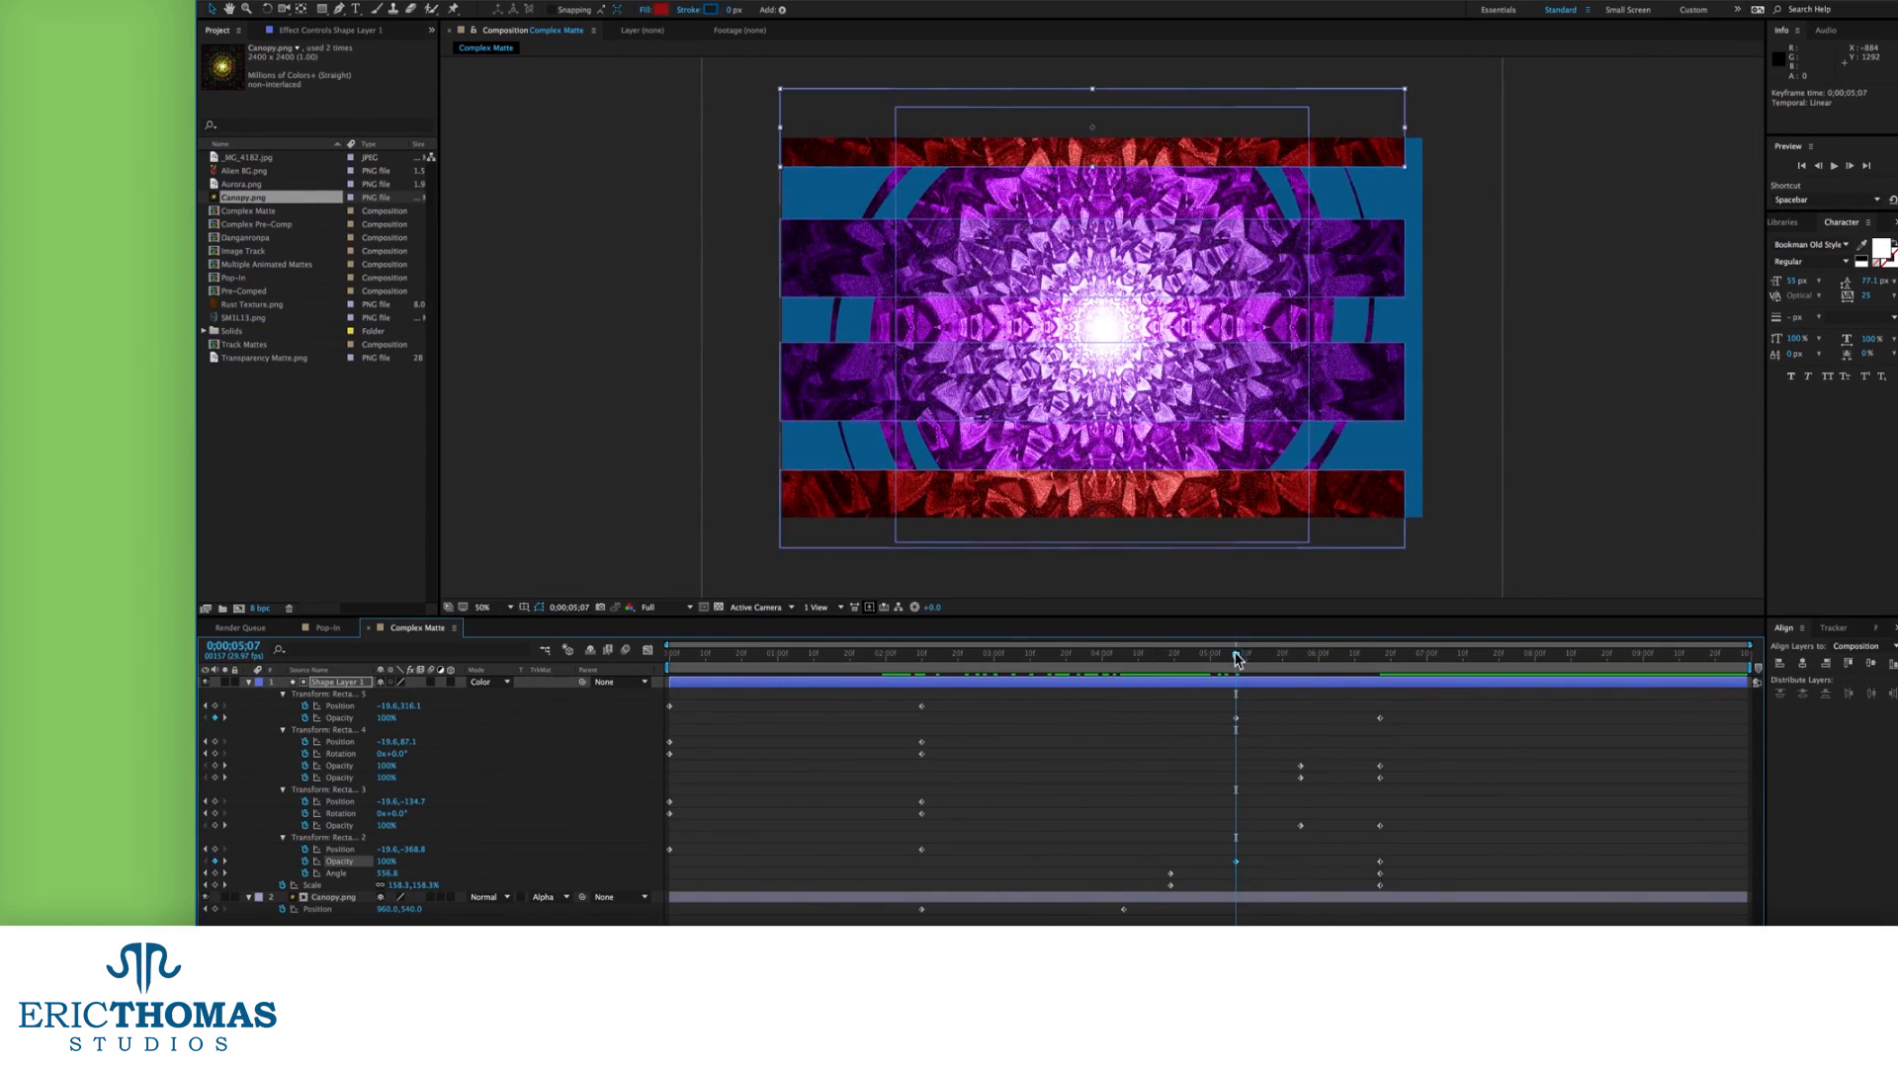